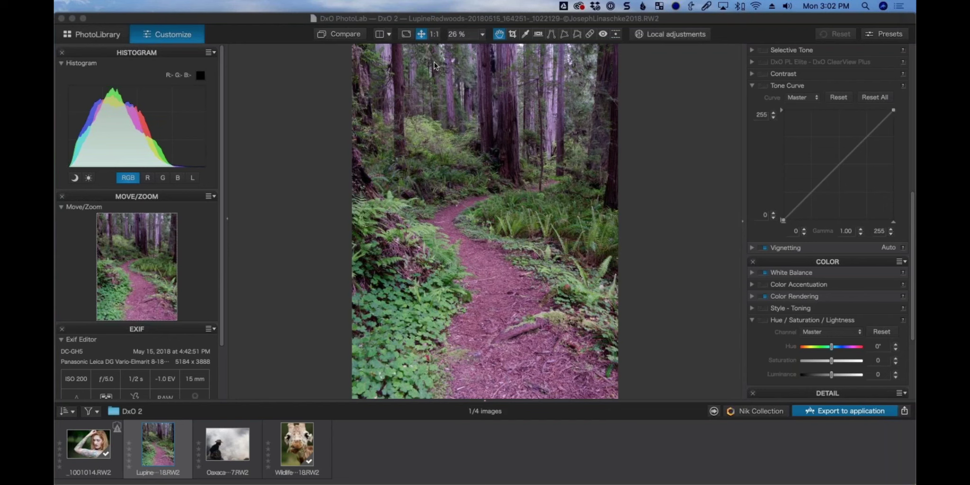
Check the installed version and edition in the program's About window.
click(112, 5)
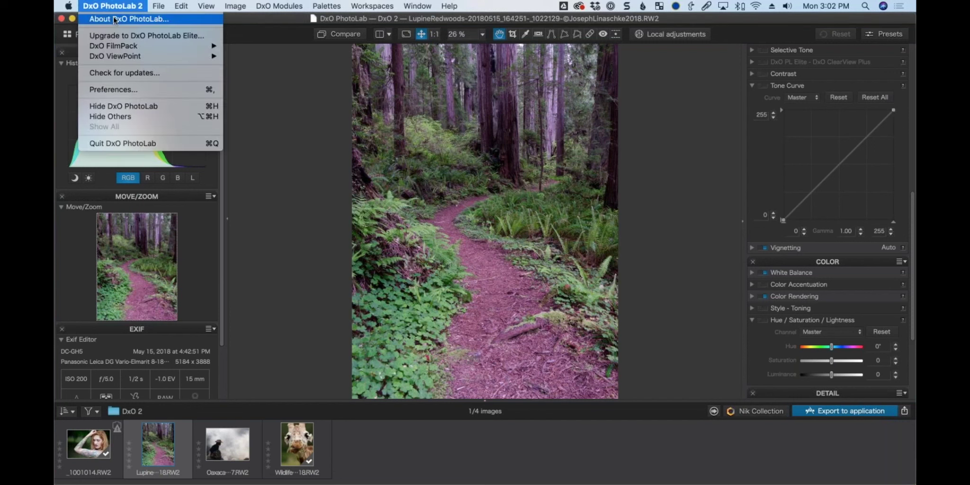
click(113, 19)
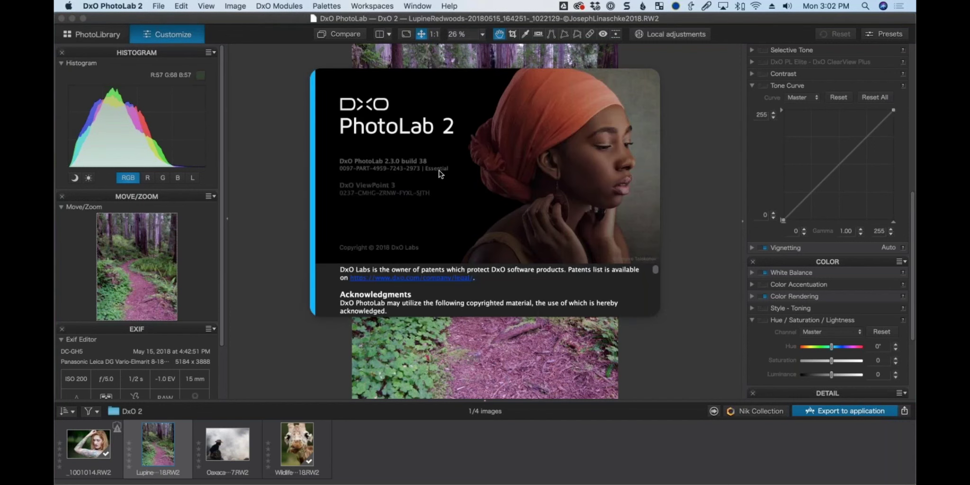
click(275, 133)
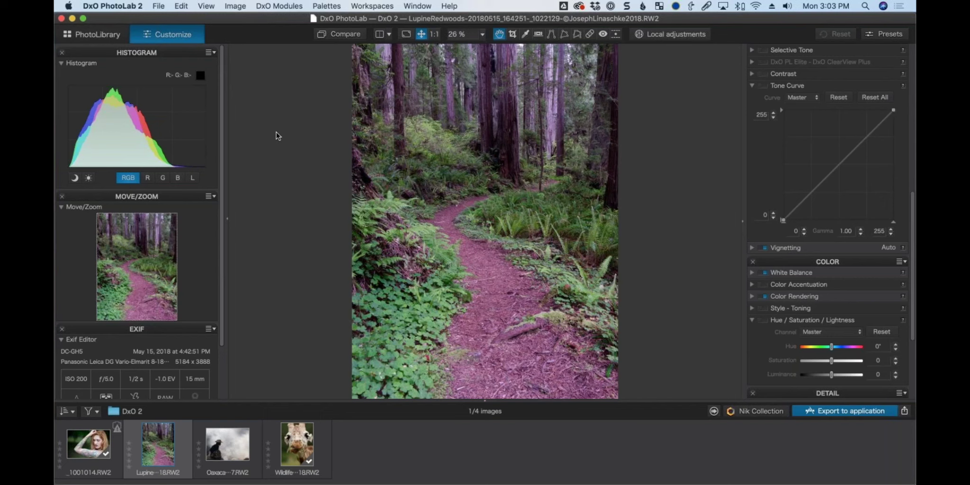
Switch to the PhotoLibrary view and look through its folder and project tree.
mouse_move(169, 436)
click(101, 35)
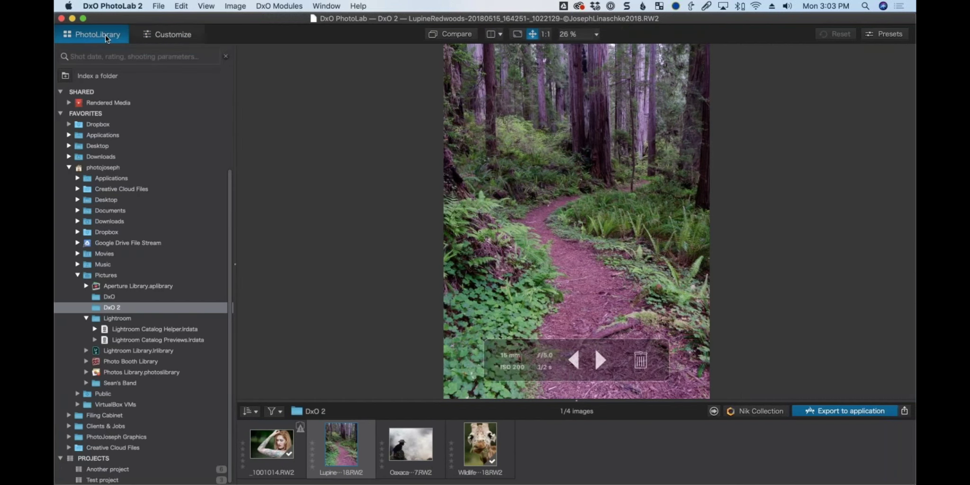
drag(228, 243, 237, 321)
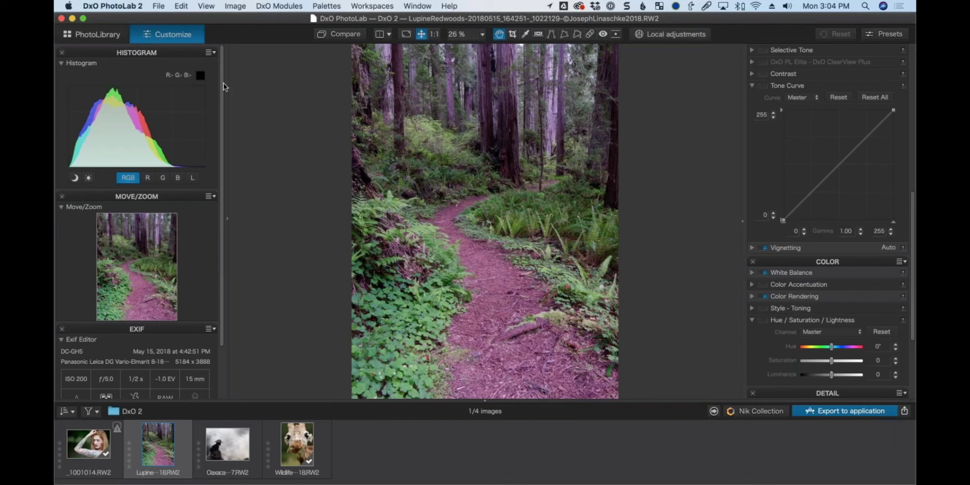
Move the Histogram palette above the Light palette and return it to its place above Move/Zoom.
drag(105, 54, 786, 86)
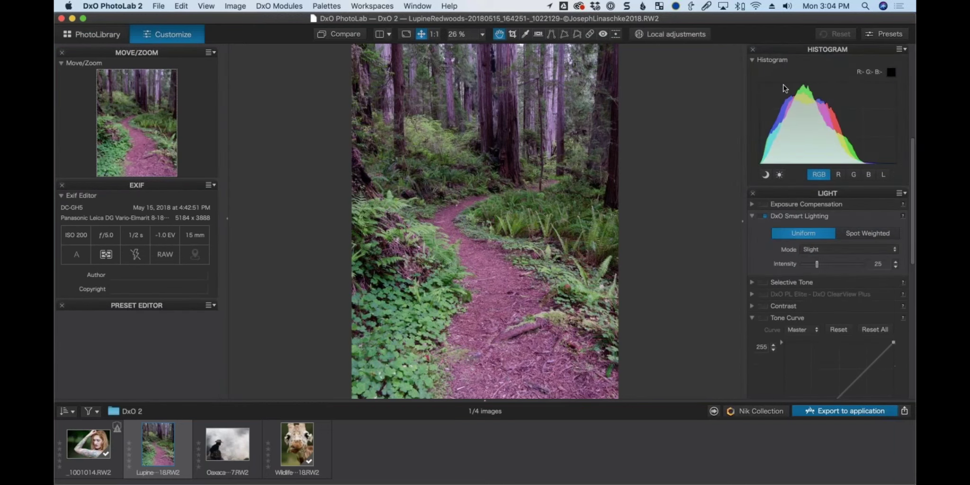
drag(823, 51, 127, 57)
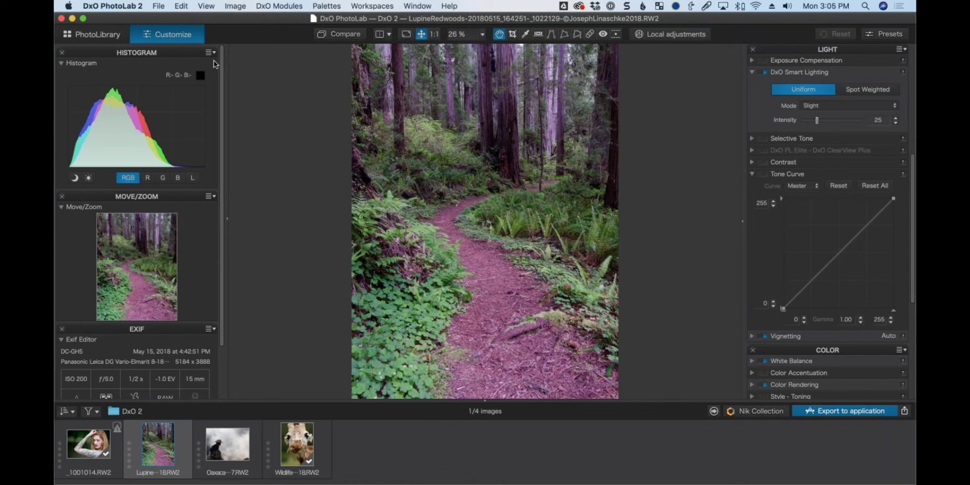
mouse_move(162, 58)
mouse_down()
mouse_move(523, 78)
mouse_move(767, 53)
mouse_move(150, 67)
mouse_up()
Expand White Balance in the Color palette and apply the Cloudy preset to the redwood path photo.
scroll(133, 334, down, 2)
scroll(132, 334, down, 2)
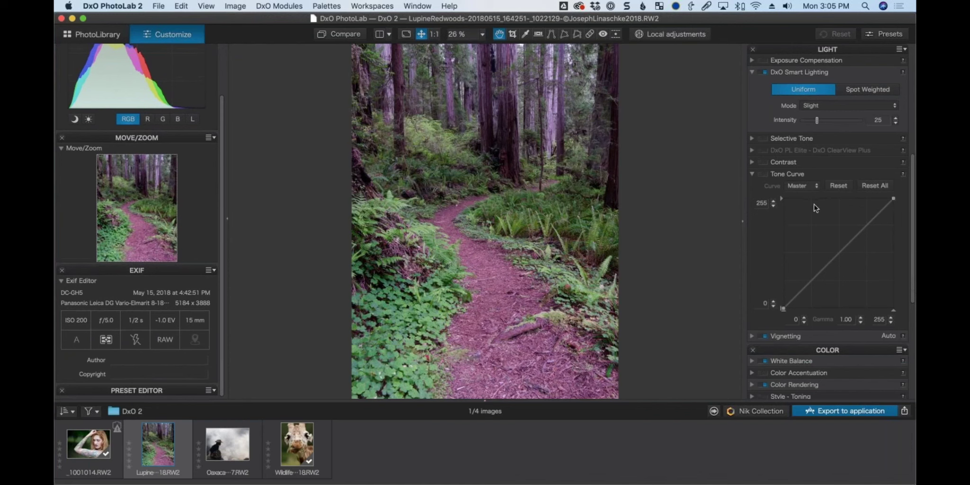
scroll(814, 204, down, 8)
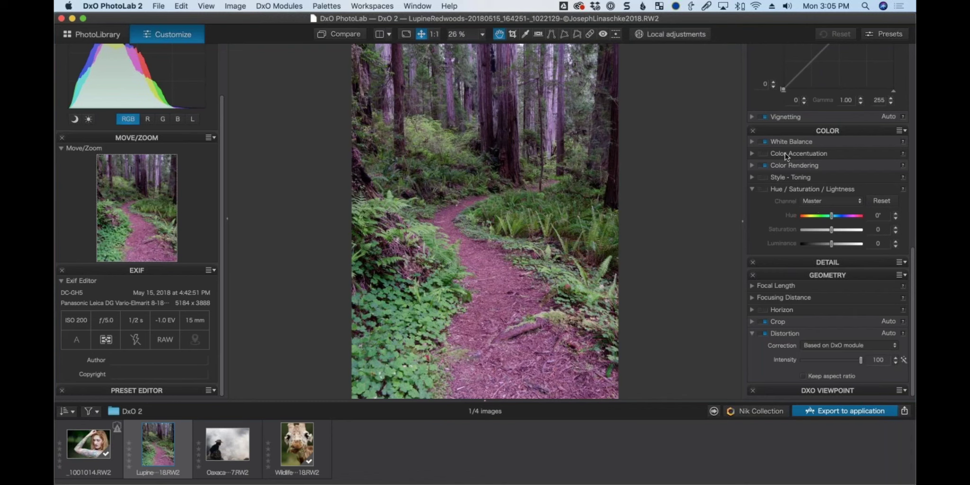
click(752, 142)
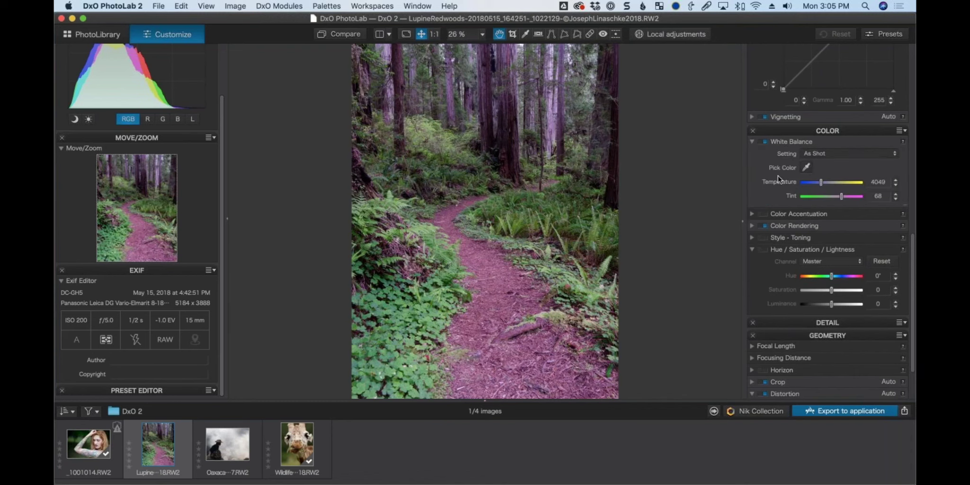
click(824, 154)
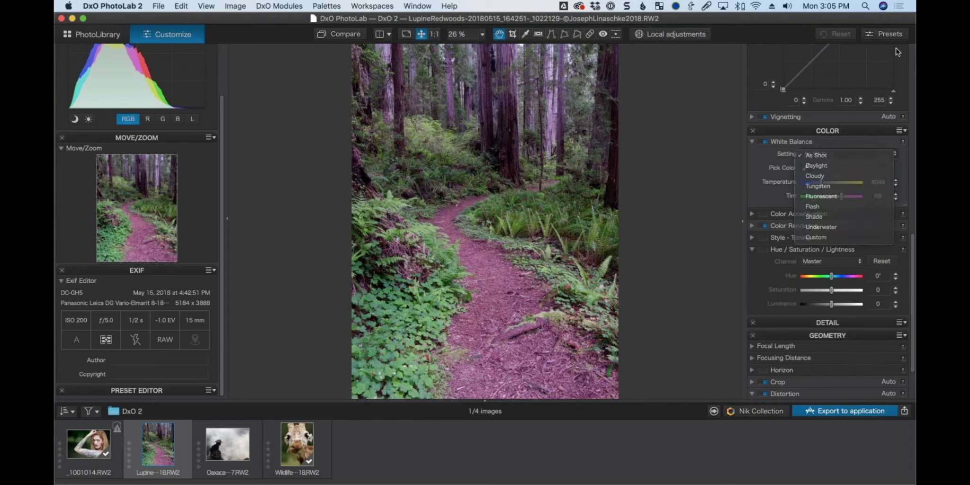
click(866, 155)
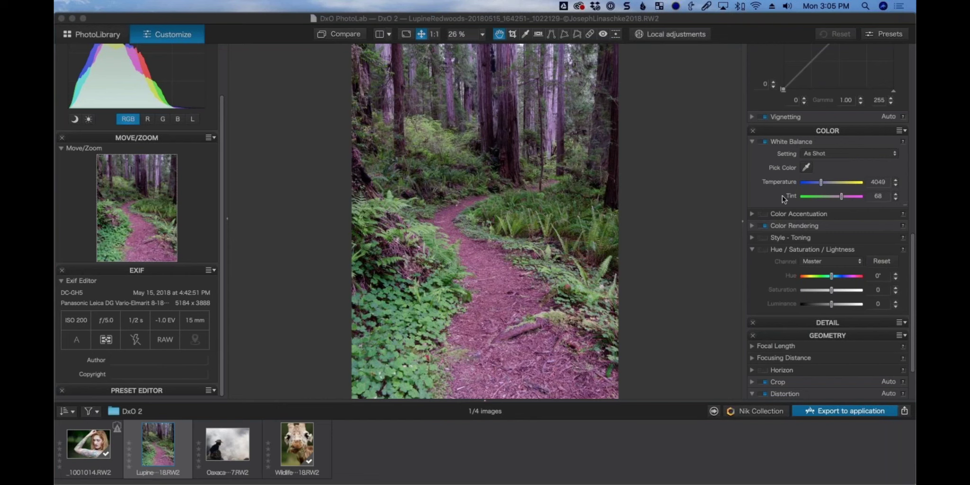
click(833, 154)
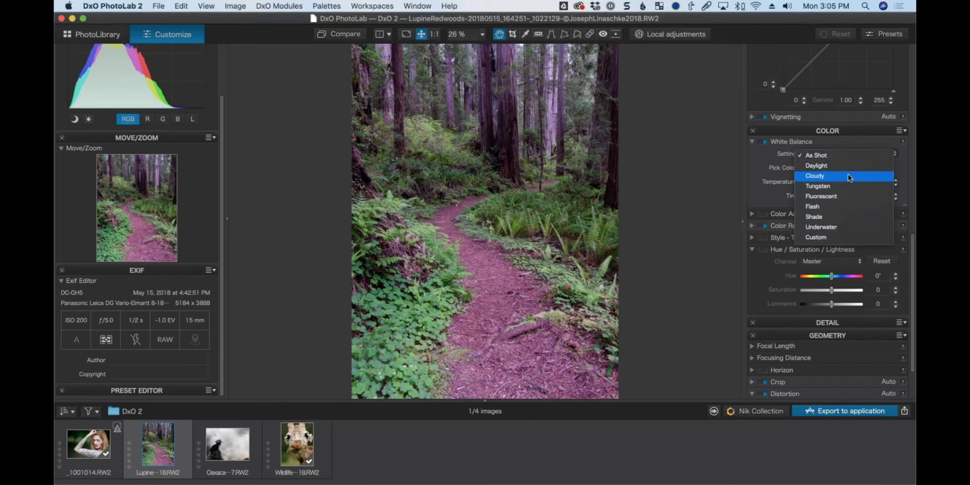
click(847, 176)
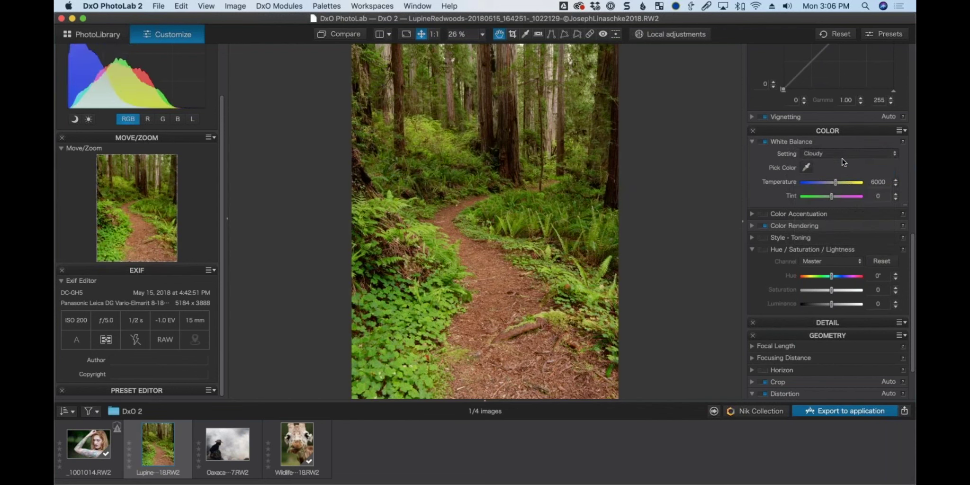
Change the white balance preset to Shade and lower the temperature to 4918.
click(842, 156)
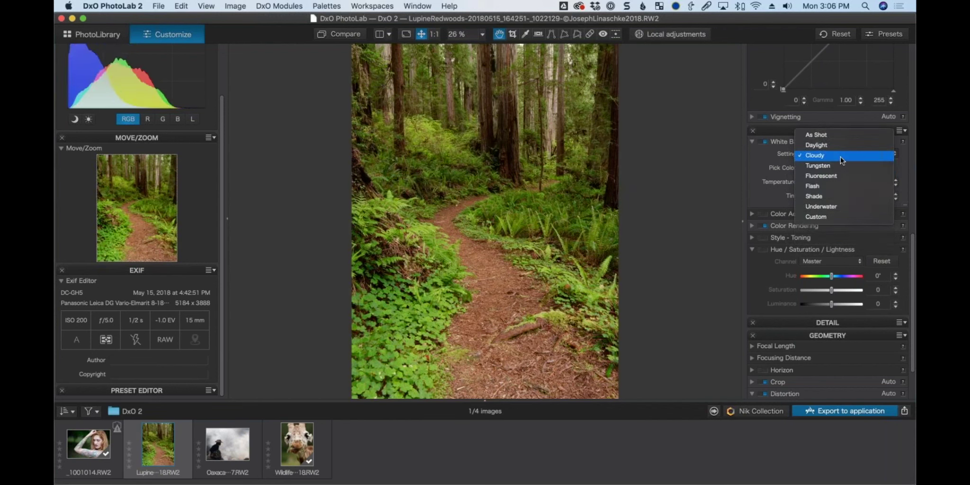
click(840, 195)
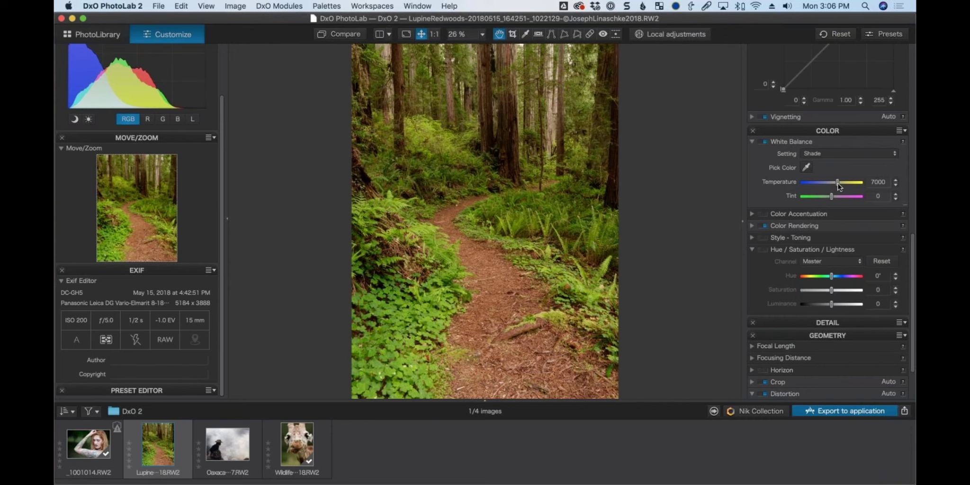
drag(836, 182, 829, 185)
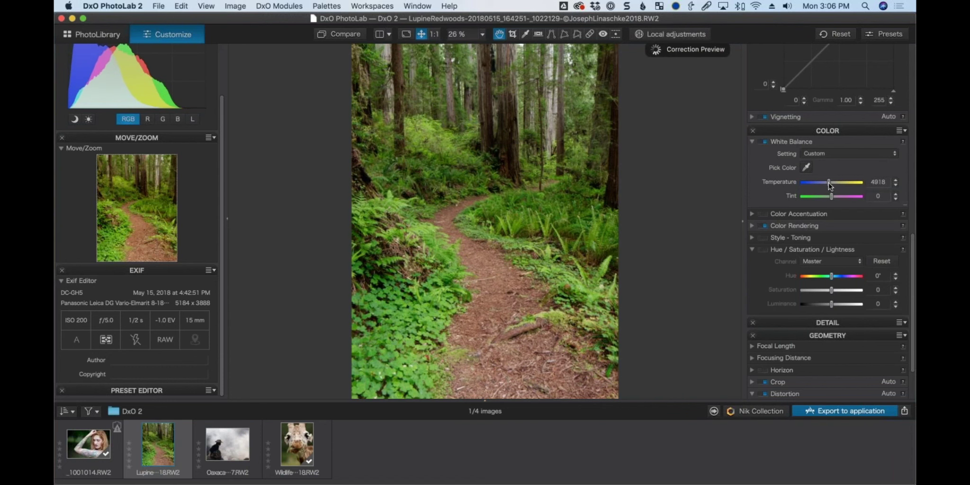
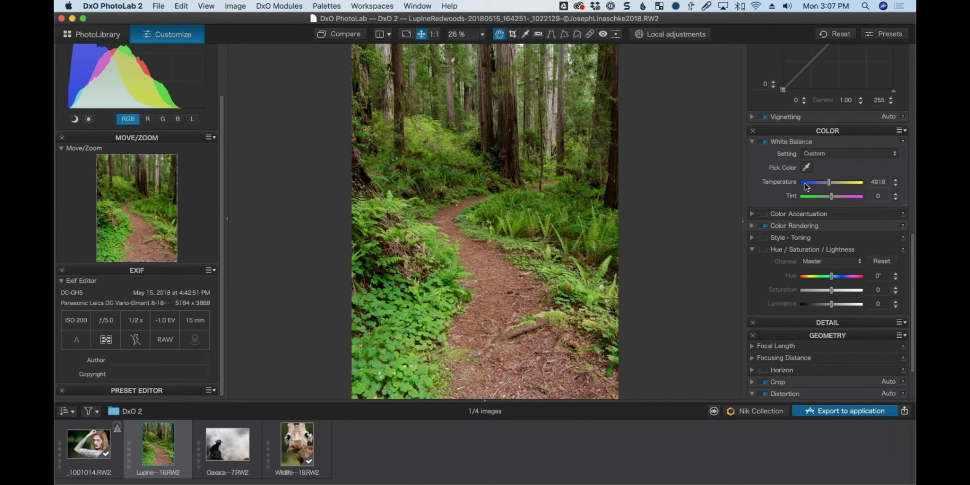
Enable the Master tone curve and shape it into an S by lowering the shadows and raising the highlights.
scroll(805, 185, up, 5)
scroll(805, 183, up, 1)
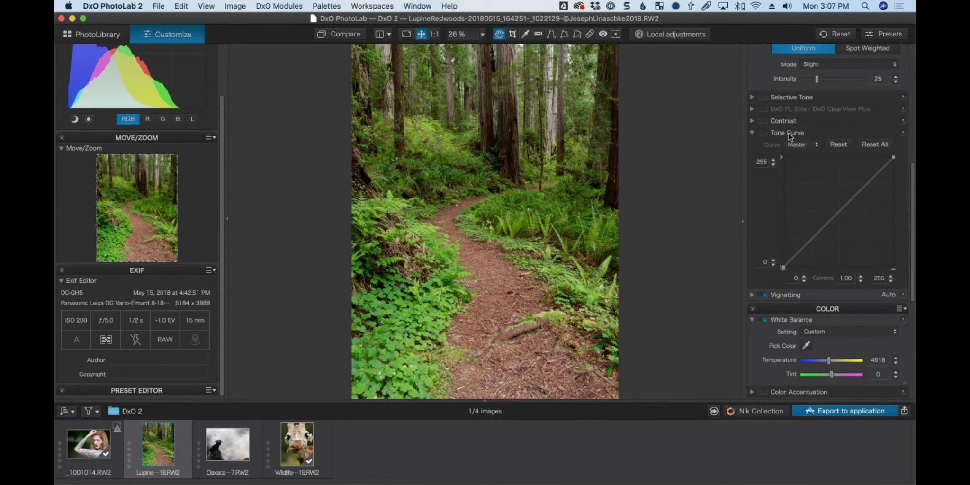
click(766, 145)
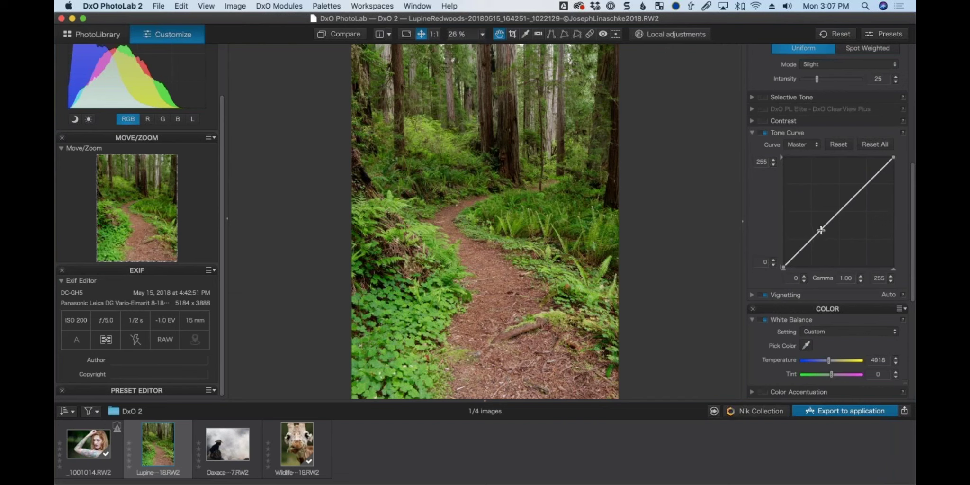
drag(818, 233, 819, 248)
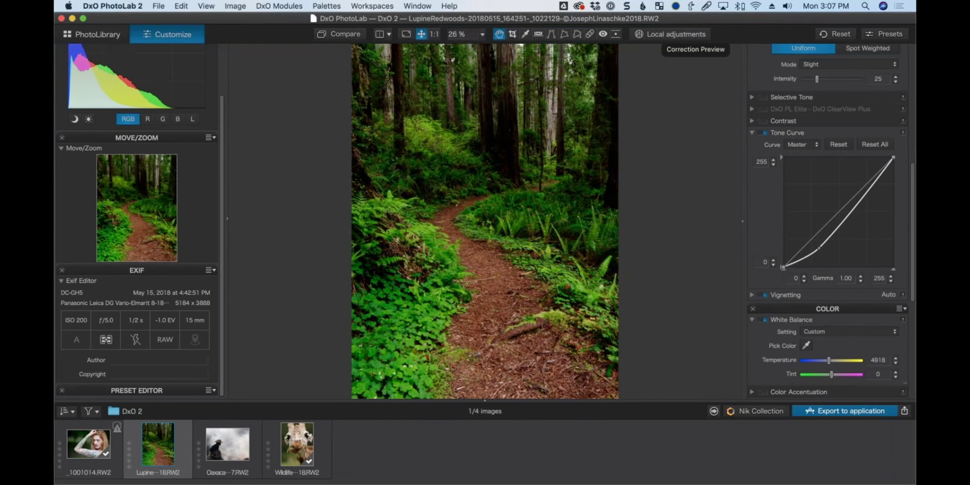
drag(865, 192, 864, 182)
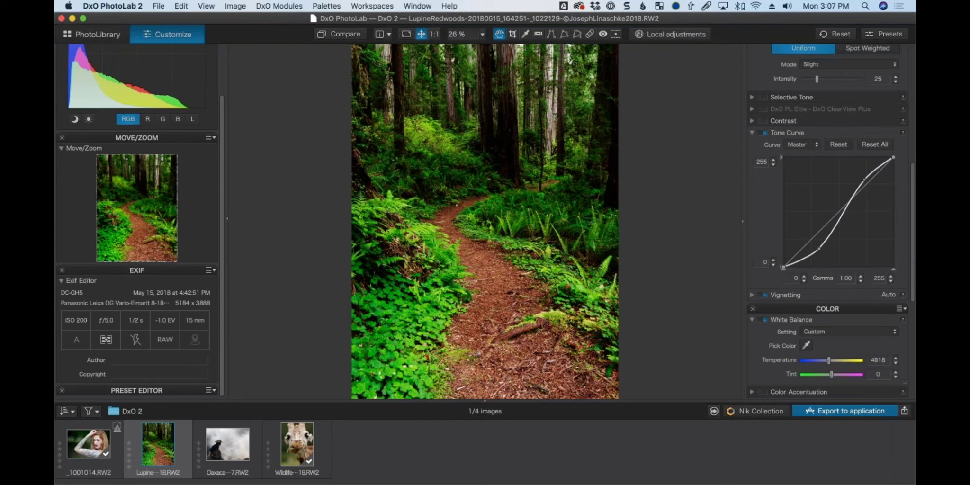
Expand the Color Rendering, Selective Tone and Contrast corrections to examine their available sliders.
scroll(827, 278, down, 5)
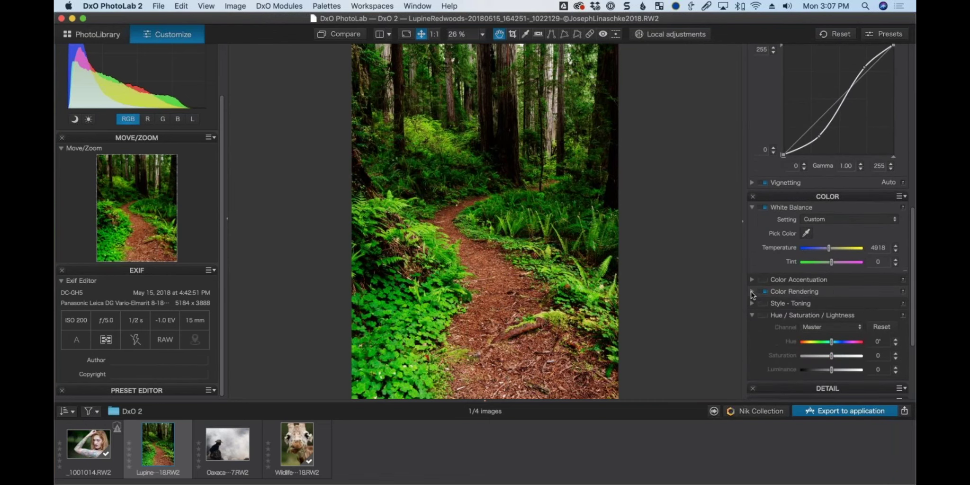
click(770, 295)
scroll(824, 299, down, 2)
scroll(822, 299, up, 15)
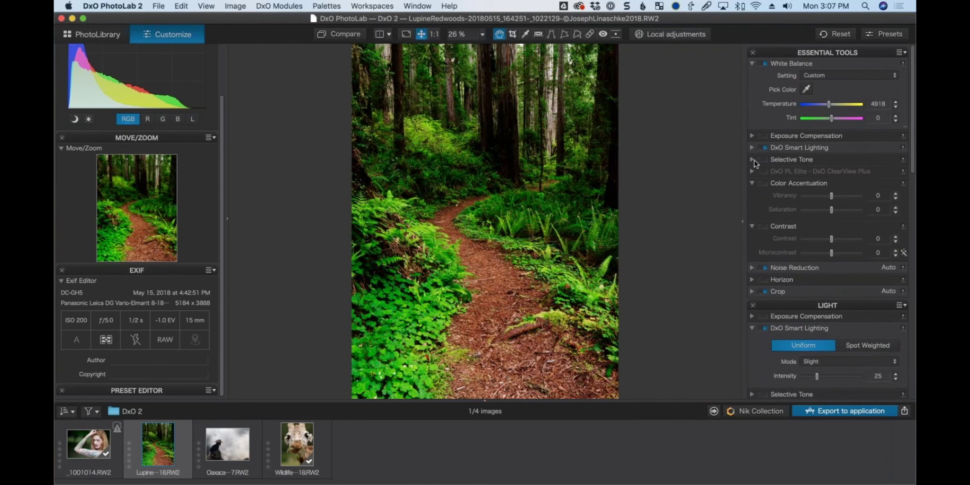
click(752, 161)
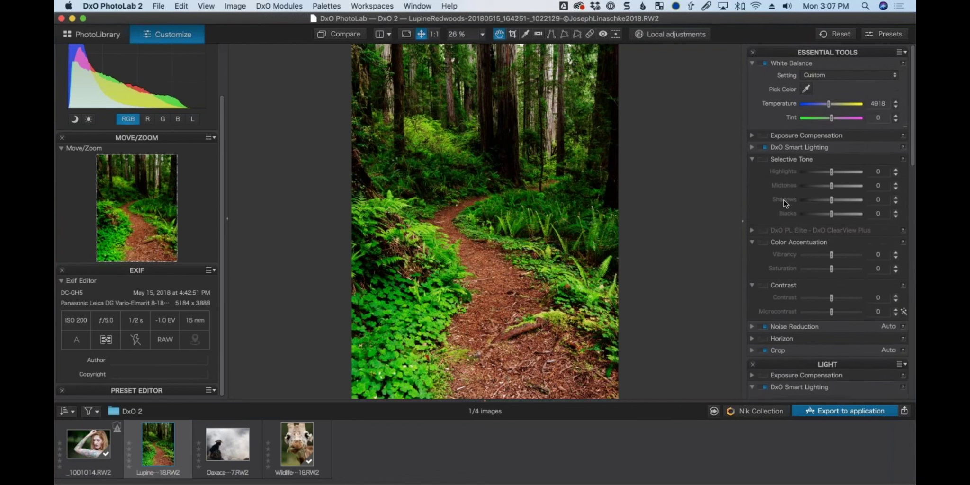
scroll(783, 199, down, 3)
scroll(760, 252, down, 5)
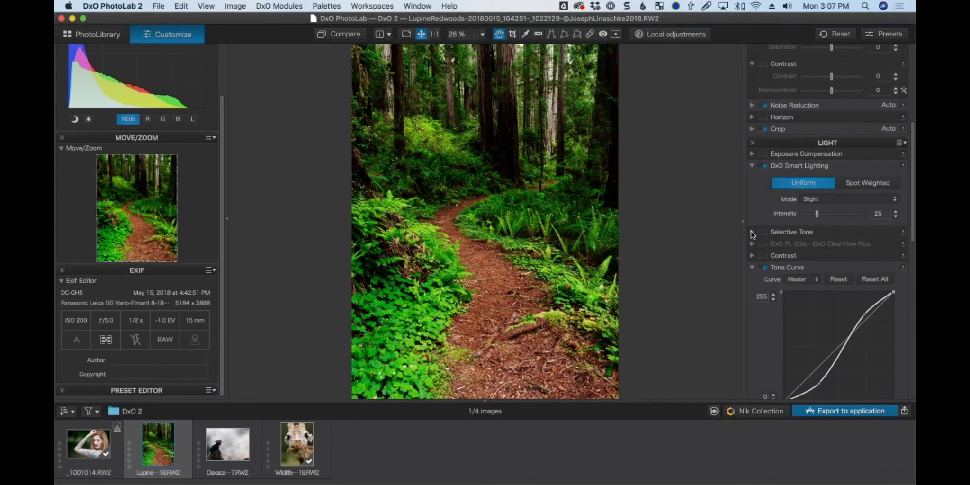
click(752, 231)
scroll(752, 237, down, 3)
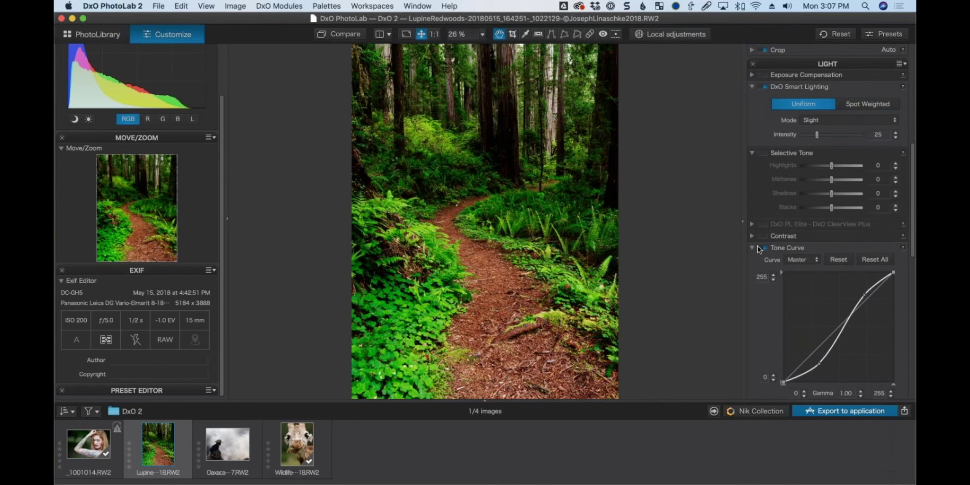
click(752, 236)
scroll(794, 270, down, 5)
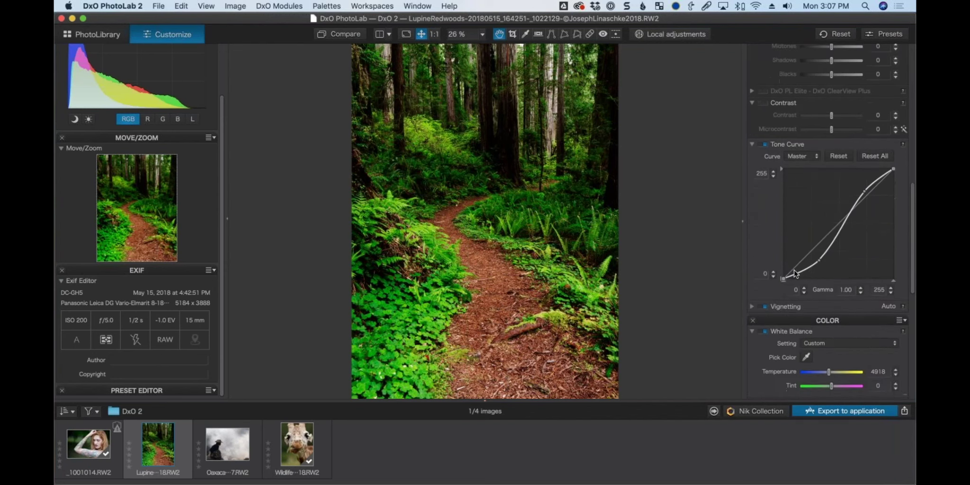
Enable Hue / Saturation / Lightness for the Master channel and set its saturation to -15.
scroll(795, 274, down, 5)
scroll(792, 254, down, 3)
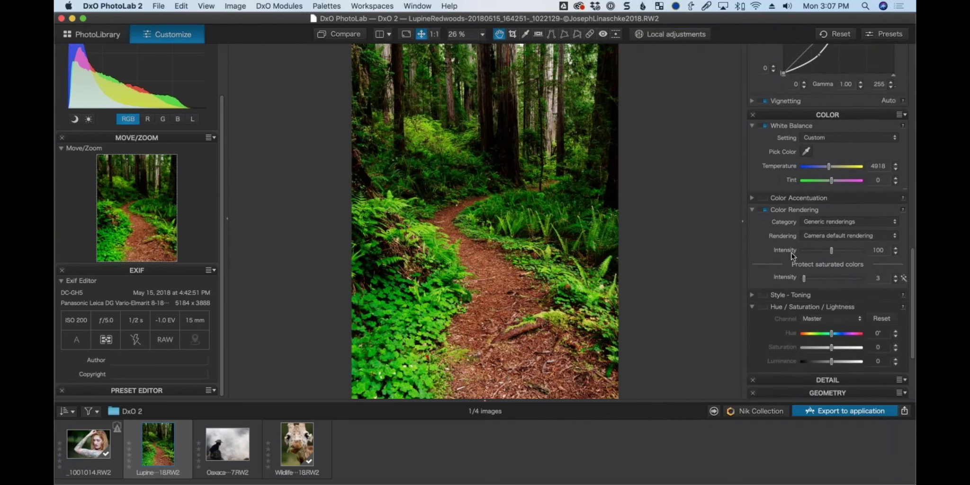
scroll(791, 253, down, 3)
click(764, 196)
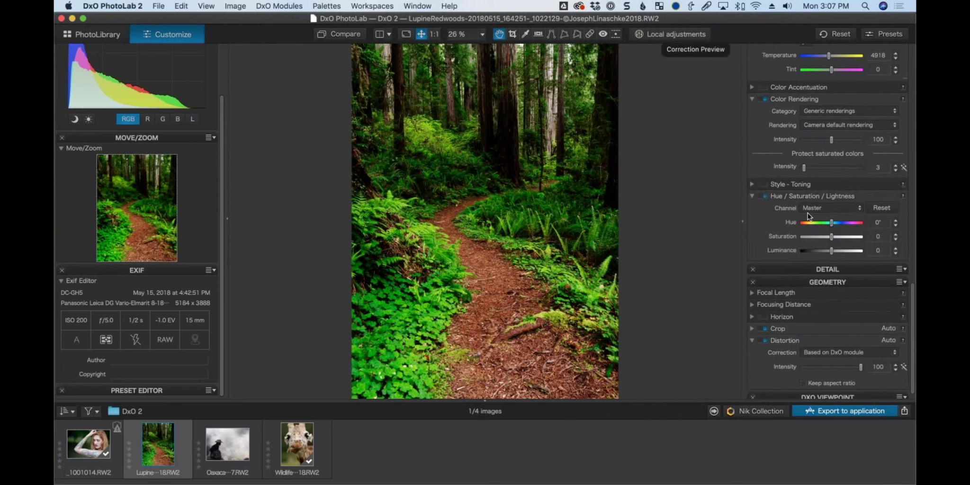
drag(831, 237, 827, 239)
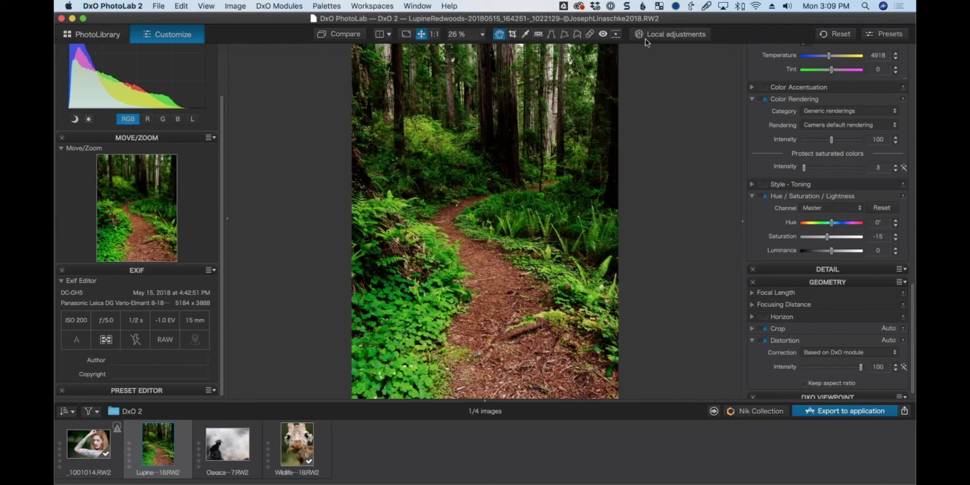
Turn on local adjustments and place a control point on the large dark trunk above the path's far bend.
click(667, 35)
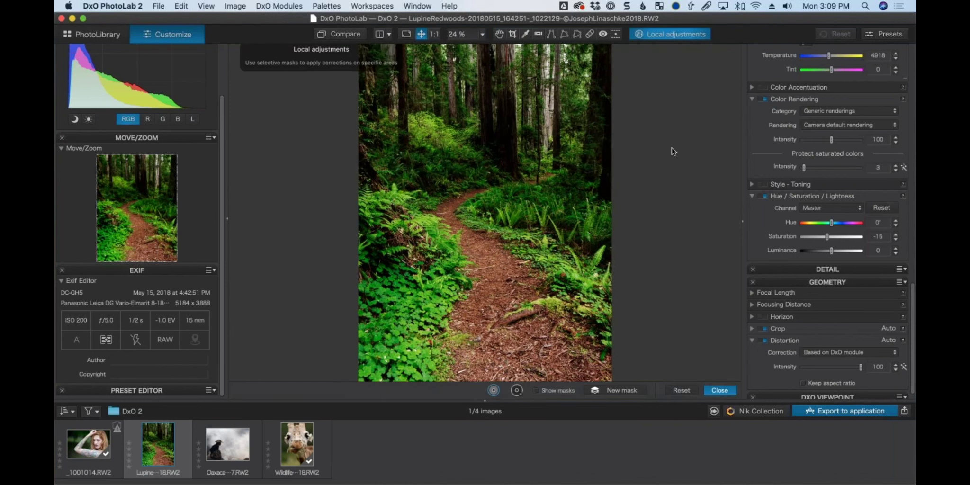
right_click(501, 145)
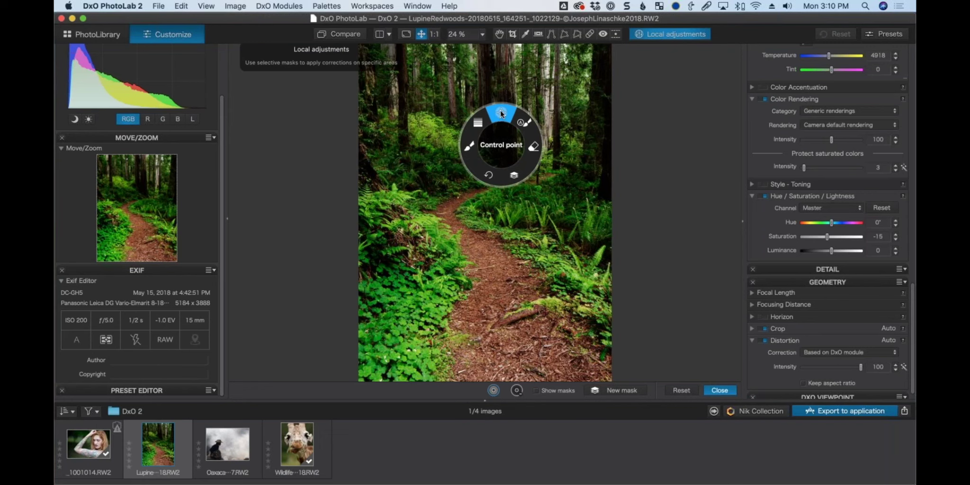
click(501, 115)
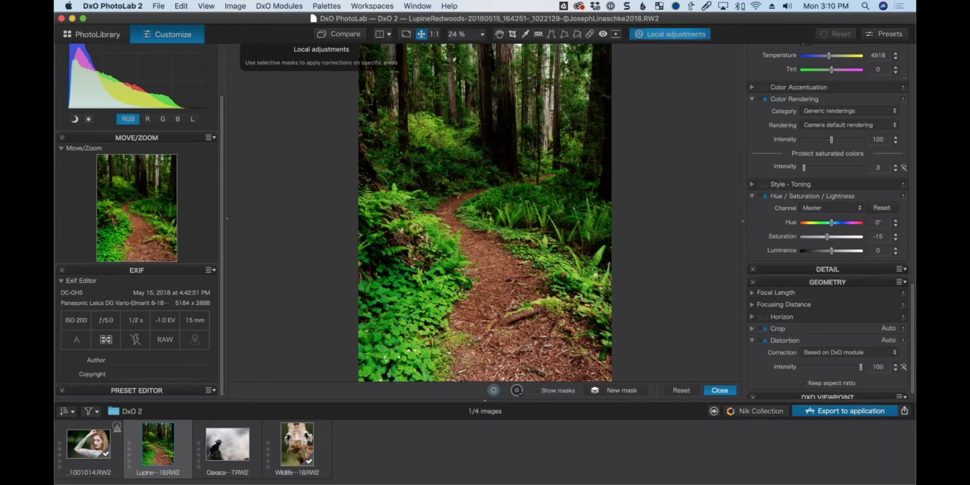
click(505, 145)
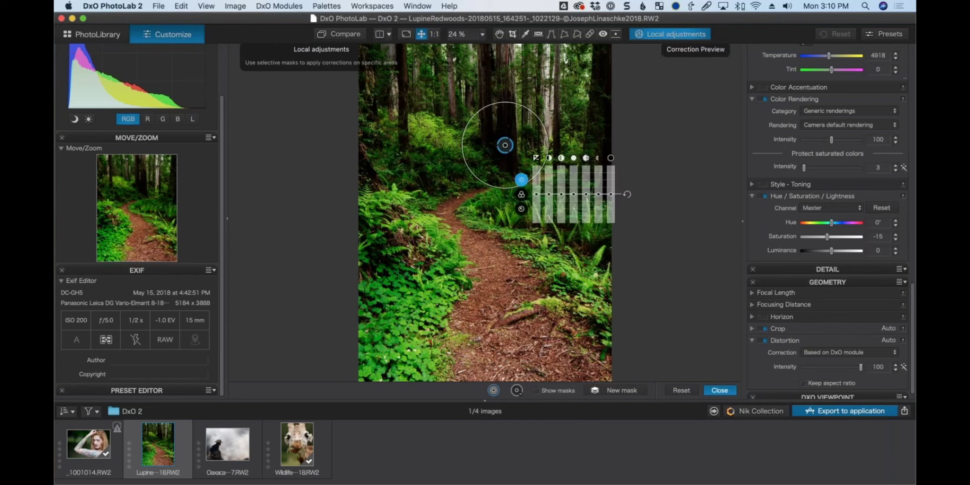
Adjust the radius of the control point so its area of influence surrounds the large dark trunk.
scroll(504, 145, up, 5)
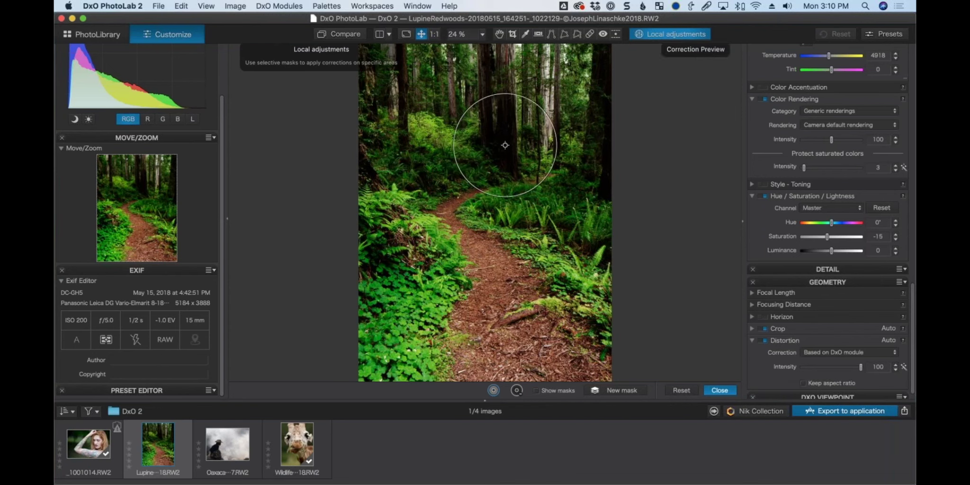
scroll(505, 145, down, 3)
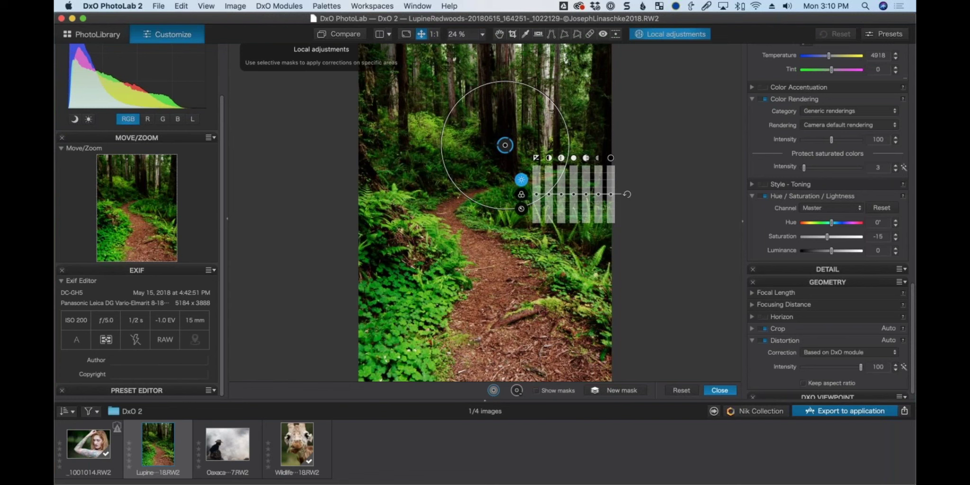
drag(553, 183, 651, 260)
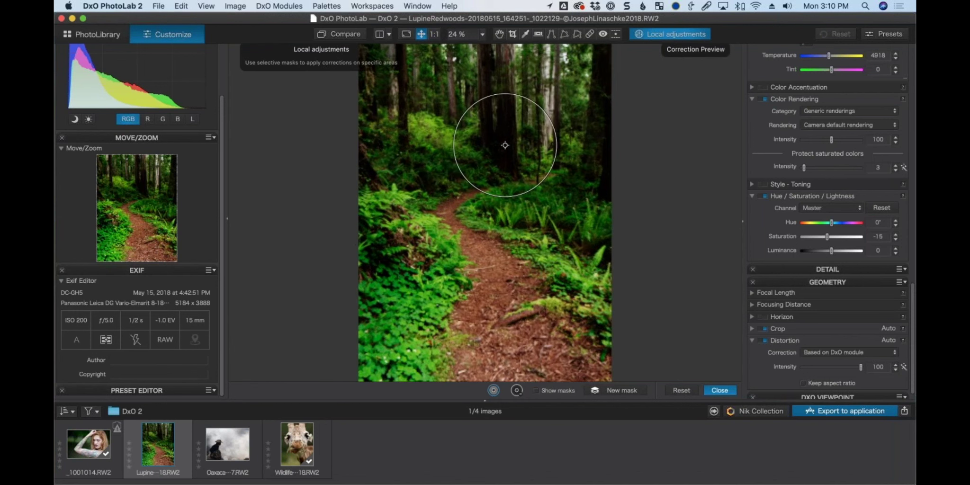
mouse_move(505, 143)
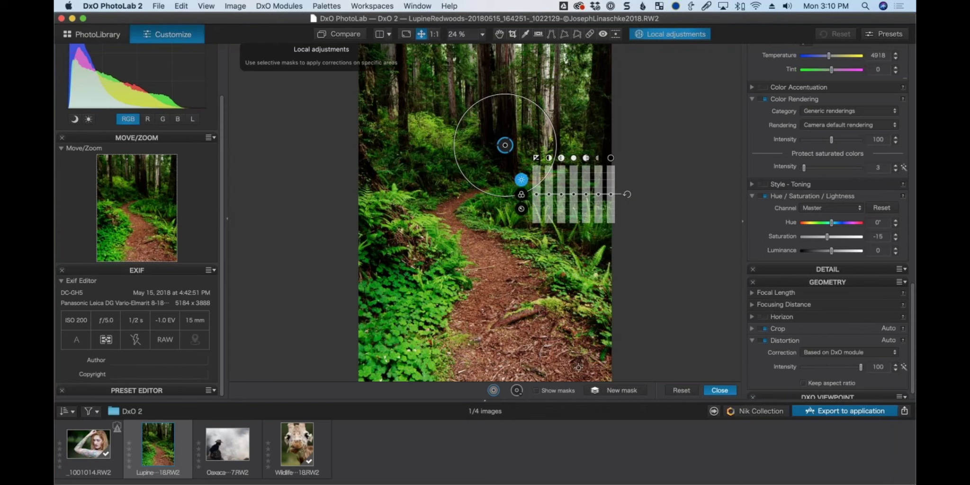
Preview the control point's mask, raise its exposure to brighten the trunk, and close the local adjustments.
click(537, 391)
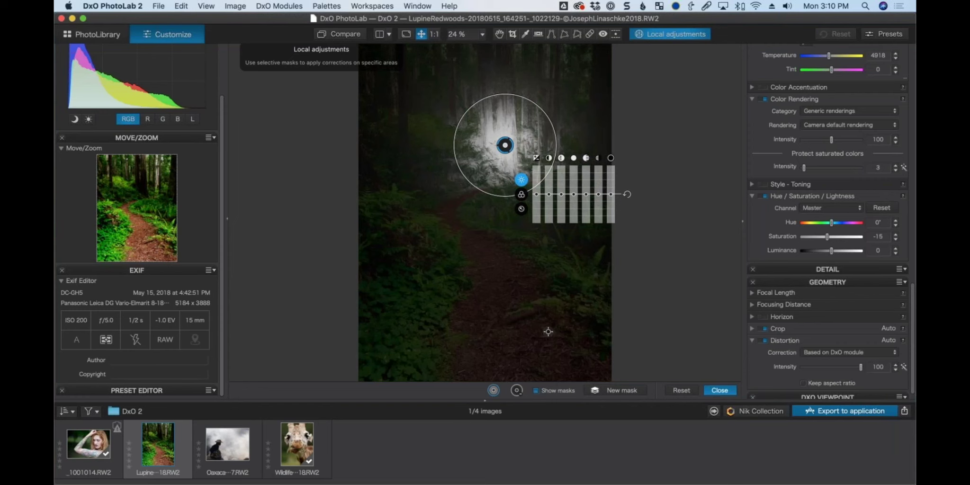
click(536, 390)
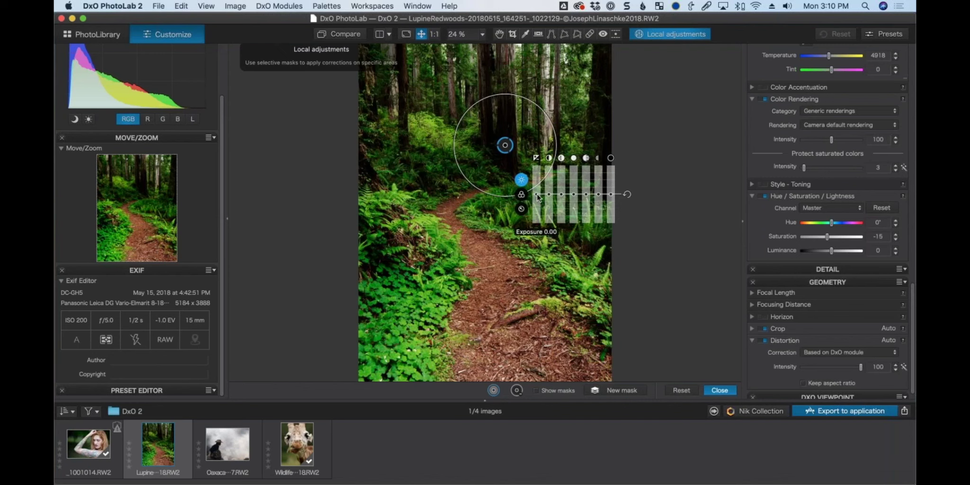
drag(538, 195, 538, 184)
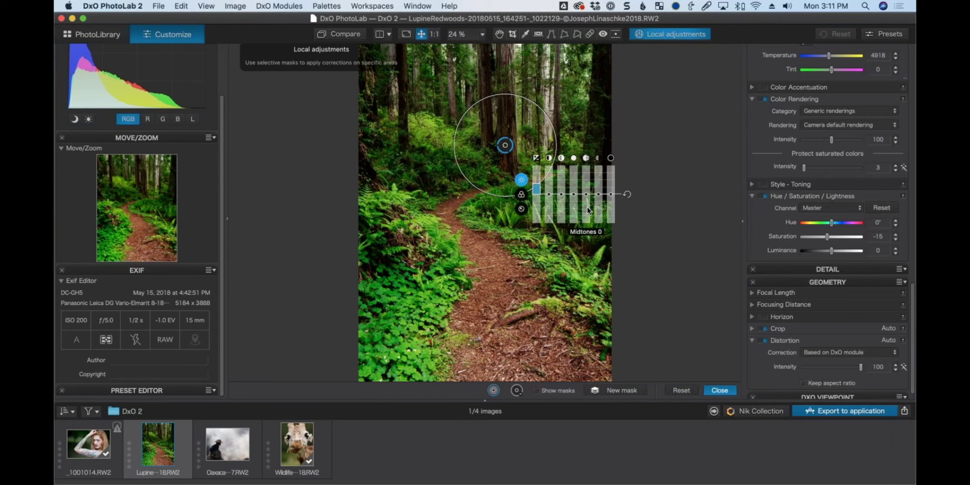
click(719, 391)
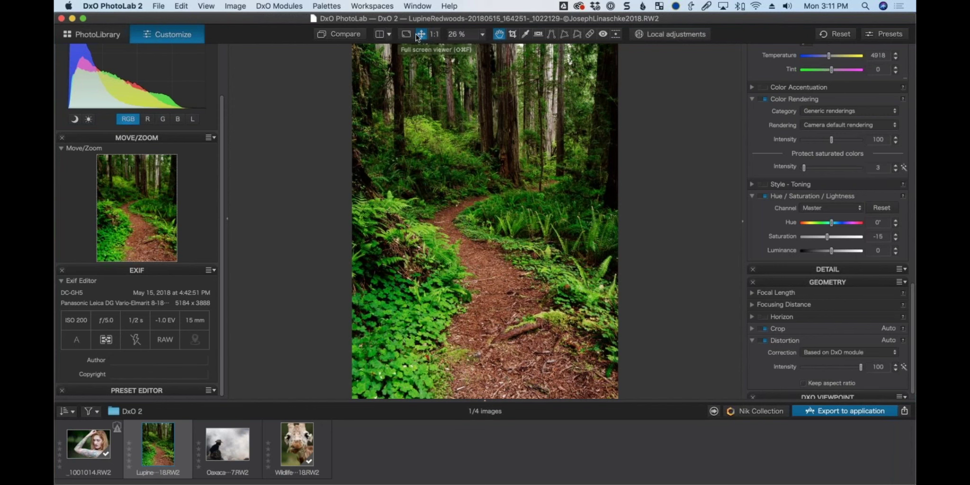
At 1:1 zoom, use the Repair tool at size 19 to paint out the long pale twig lying across the path.
click(434, 34)
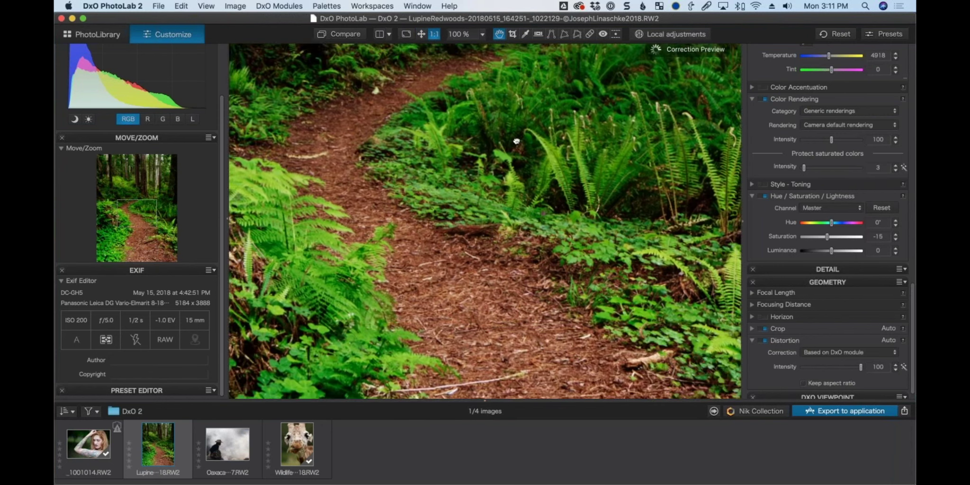
drag(382, 389, 401, 256)
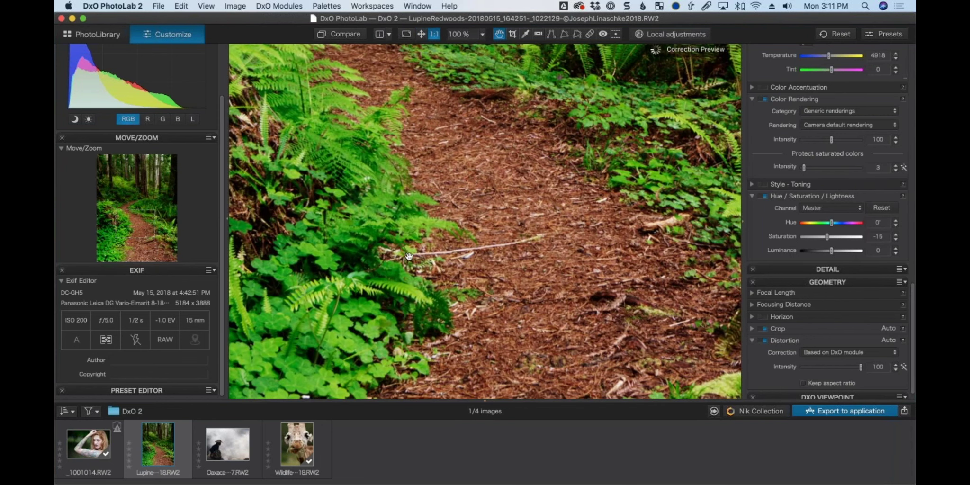
key(XF86AudioRaiseVolume)
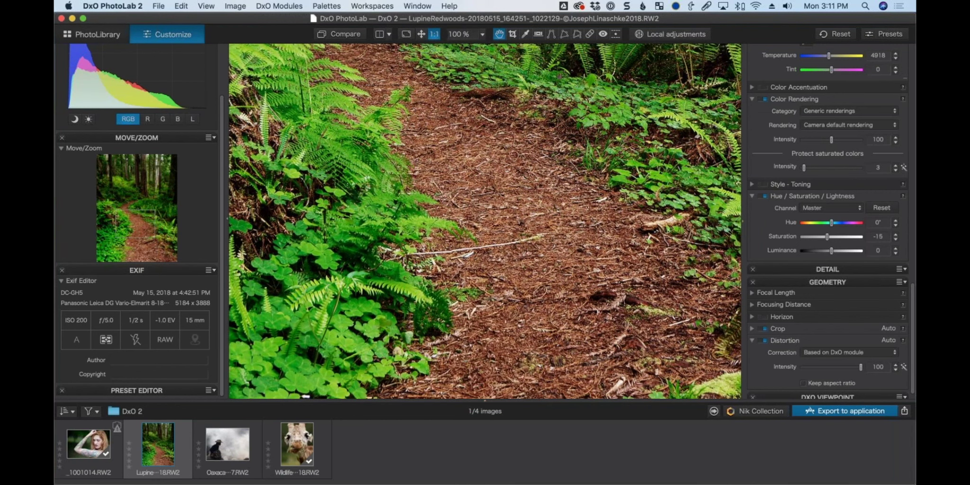
click(421, 34)
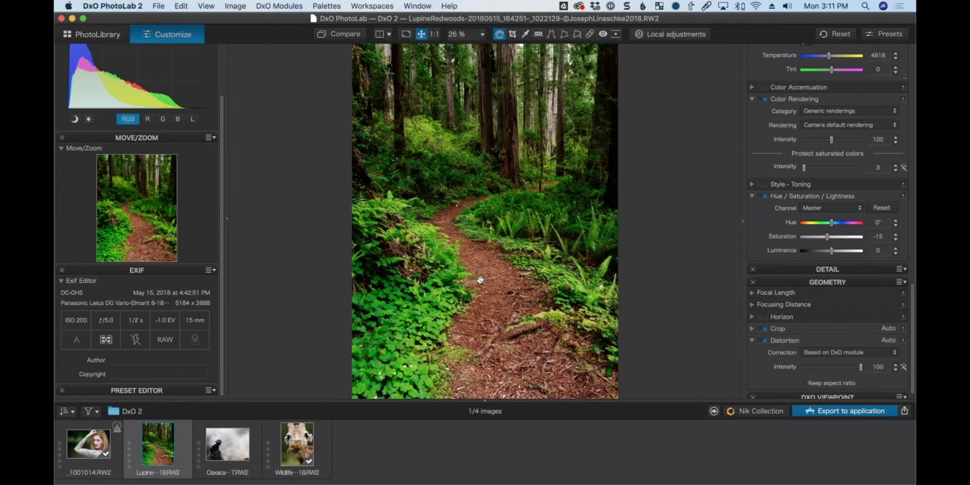
click(435, 34)
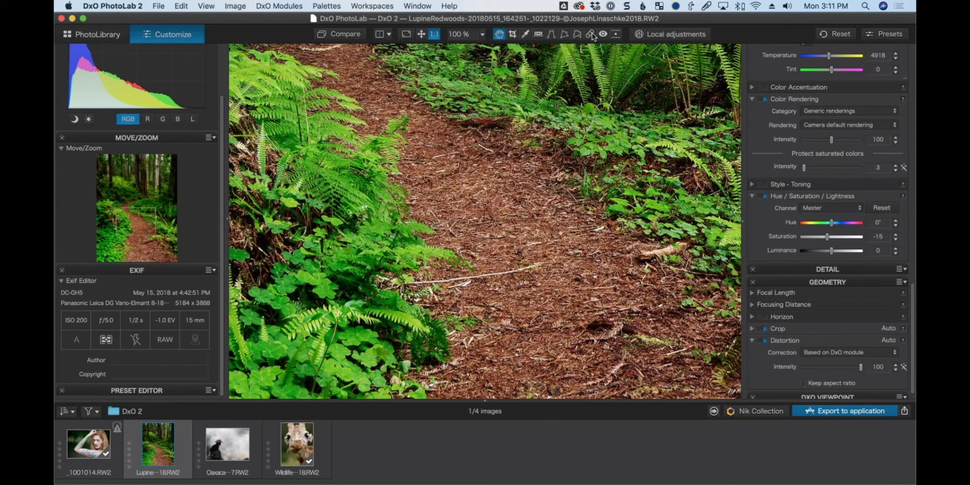
click(590, 34)
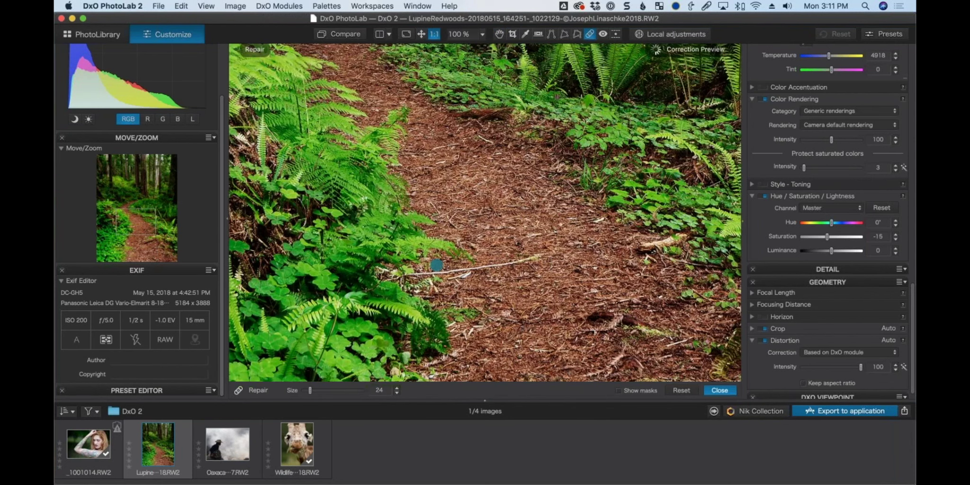
scroll(403, 278, down, 5)
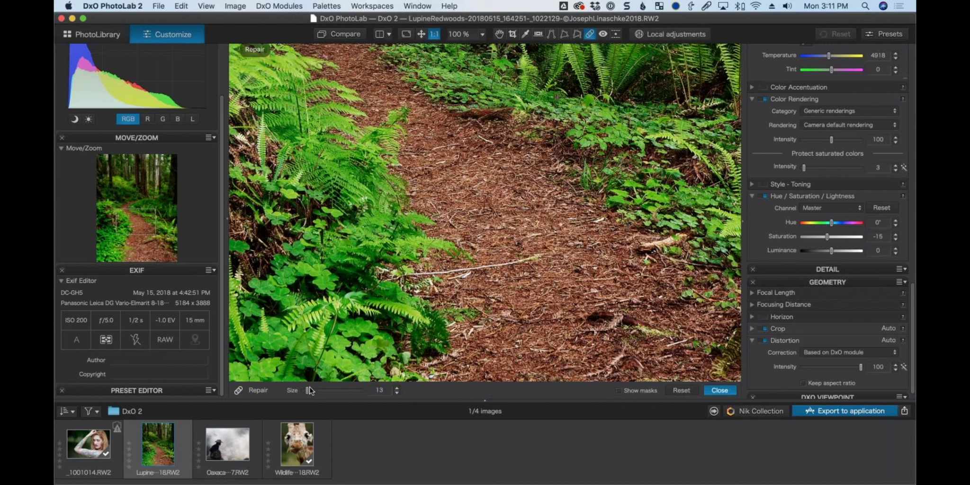
drag(307, 389, 308, 390)
drag(419, 274, 547, 257)
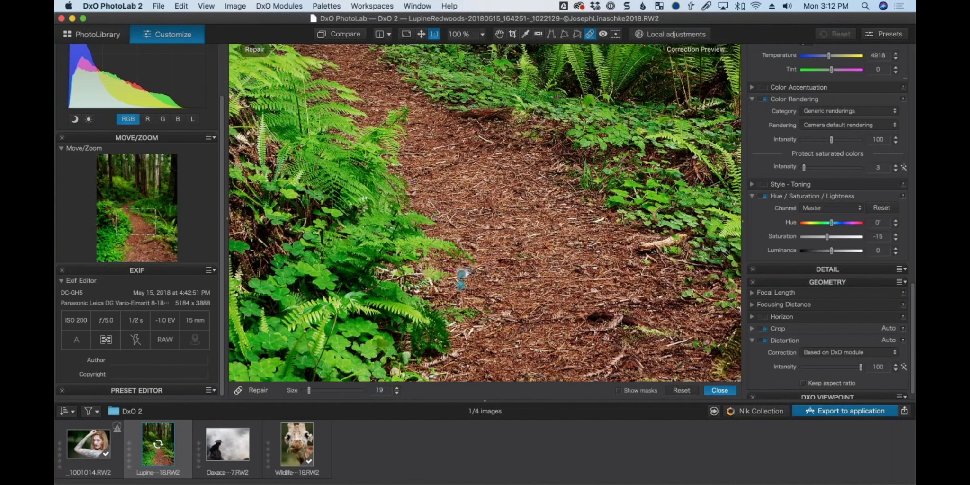
drag(461, 274, 461, 272)
Repair the small pale stick on the path just before its far bend and close the Repair tool.
key(h)
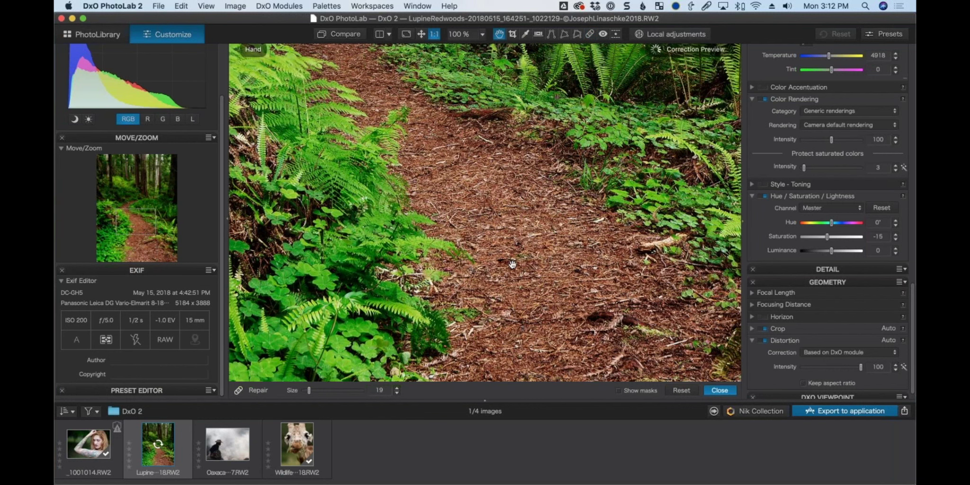
drag(512, 265, 616, 426)
key(r)
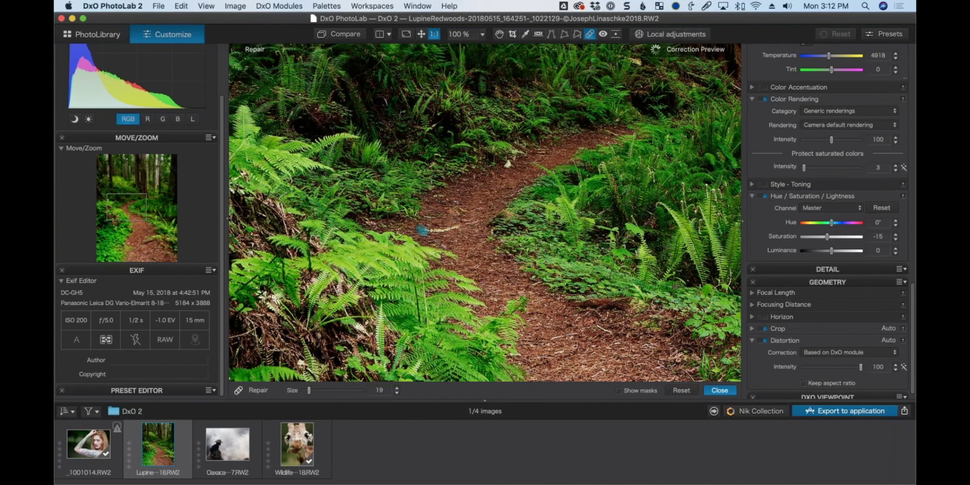
mouse_move(443, 229)
mouse_down()
mouse_move(417, 228)
mouse_move(466, 226)
mouse_up()
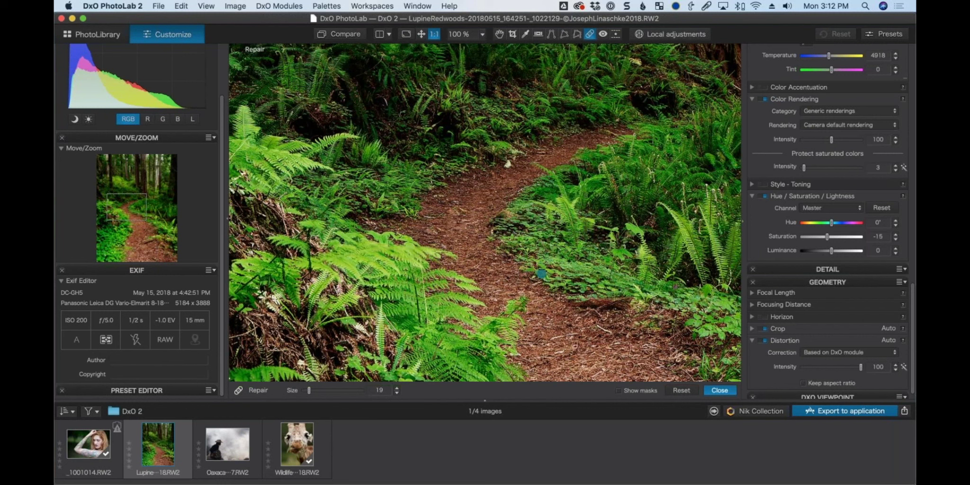
click(720, 390)
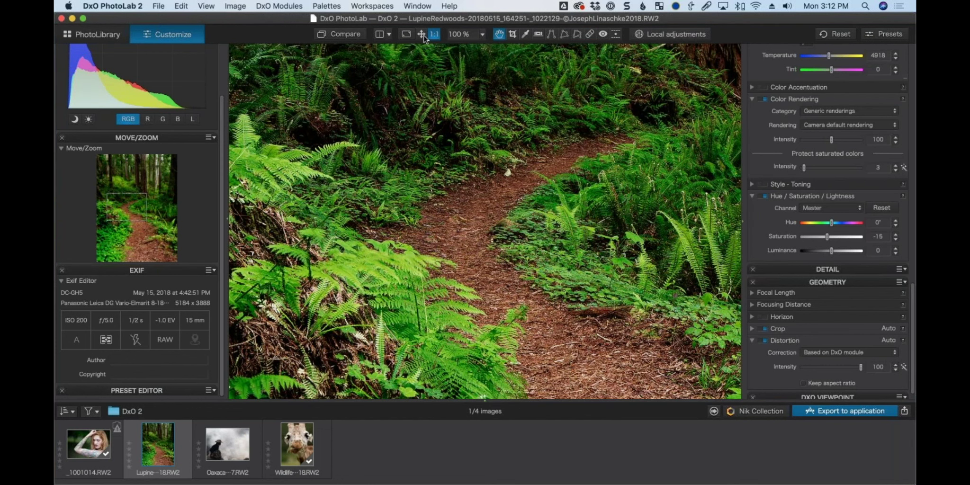
click(423, 36)
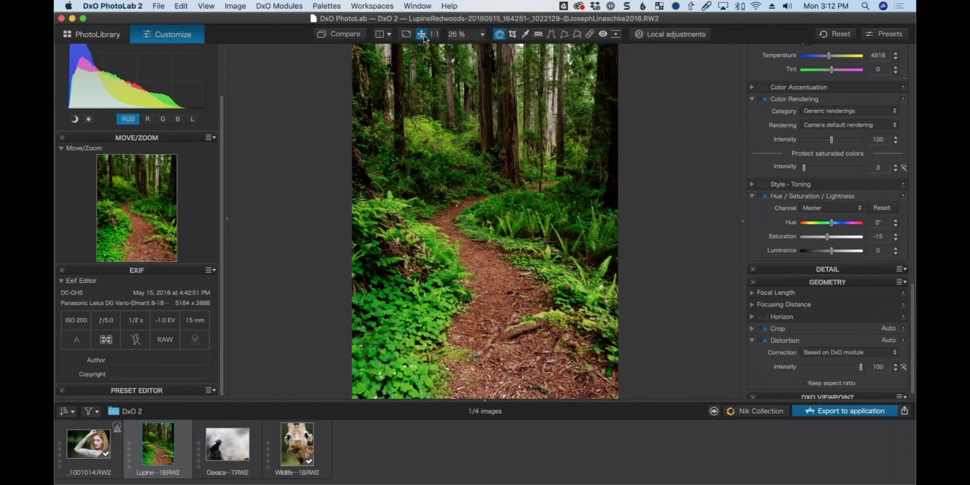
Open the Nik Collection plugin settings and review the quality options, keeping Process as TIFF and export at 16-bit.
click(756, 411)
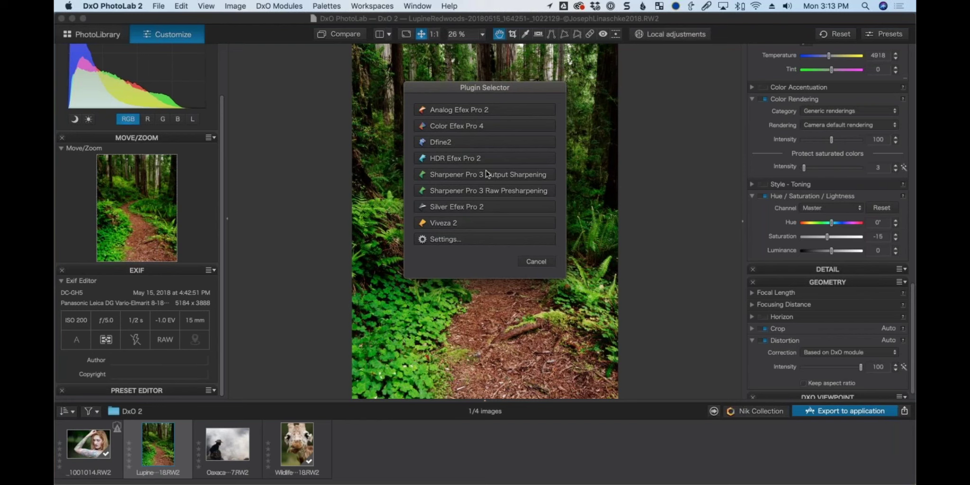
click(443, 239)
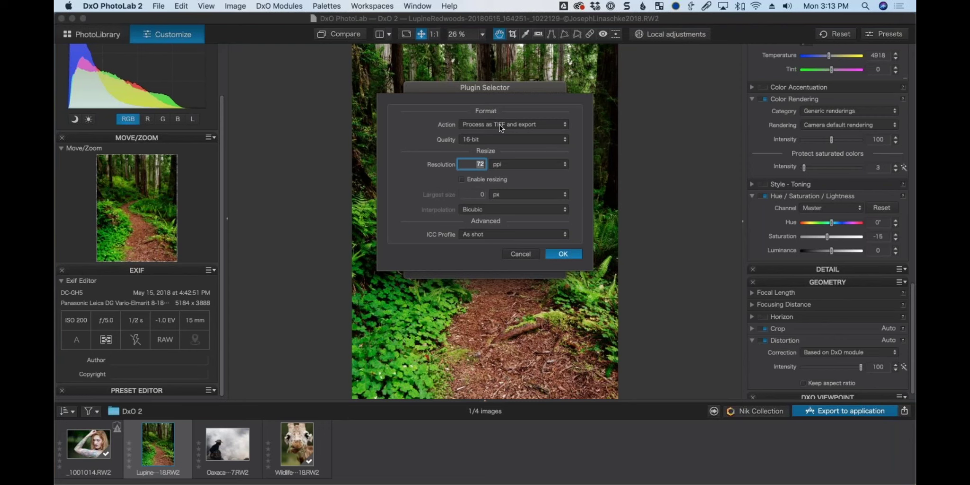
click(499, 138)
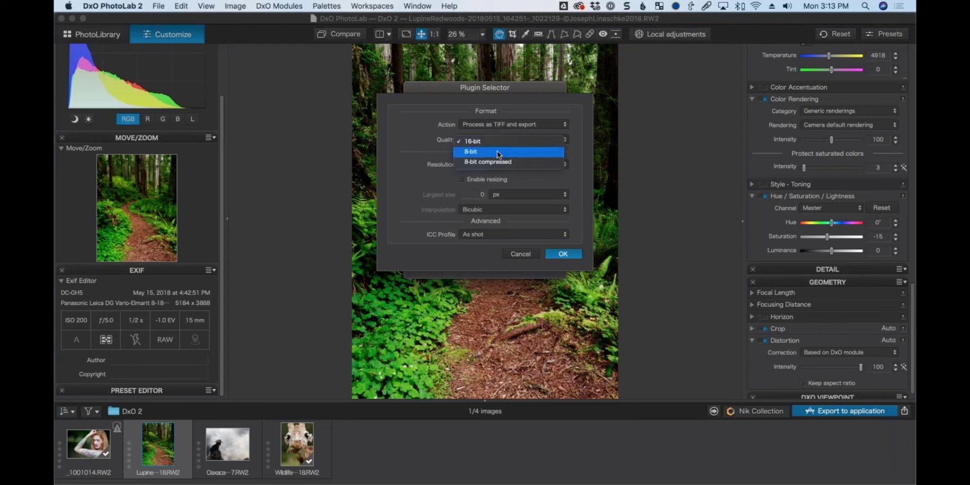
click(501, 139)
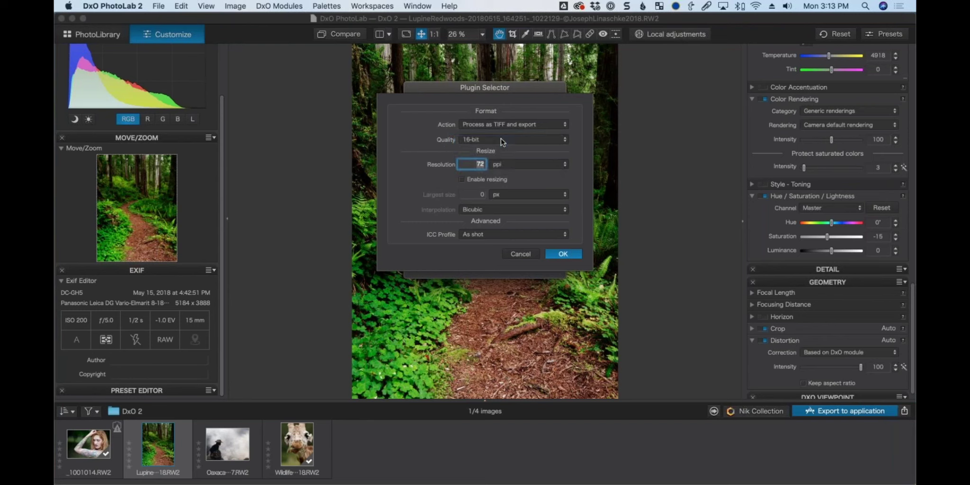
click(563, 255)
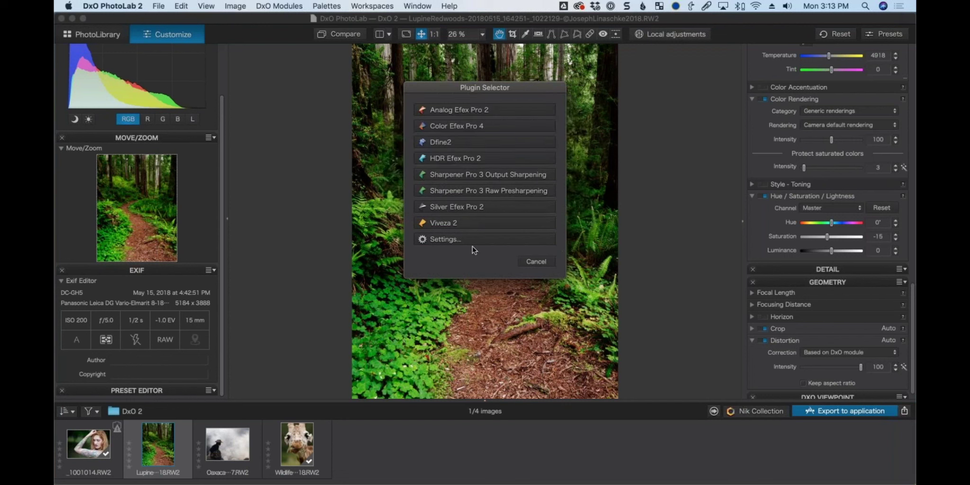
Send the photo to Color Efex Pro 4, browse its filter library and open the En Vogue recipes.
click(484, 125)
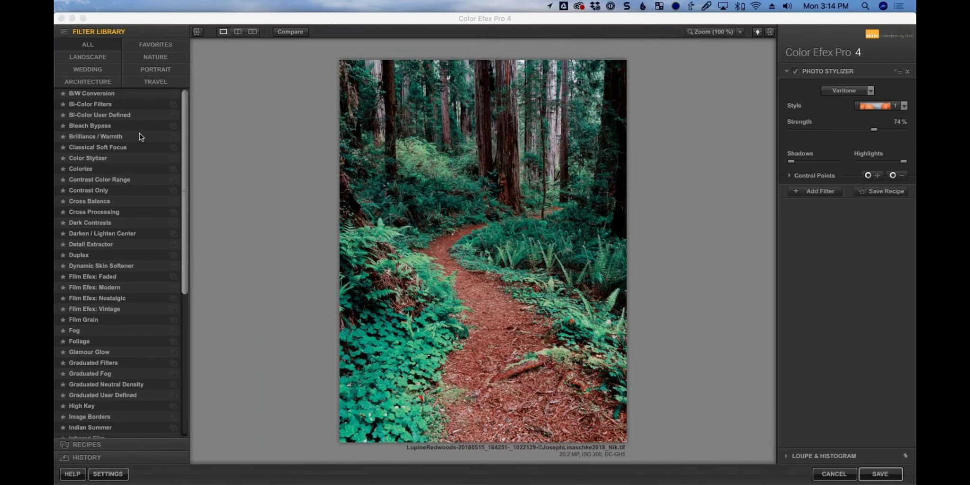
scroll(121, 193, down, 10)
click(86, 444)
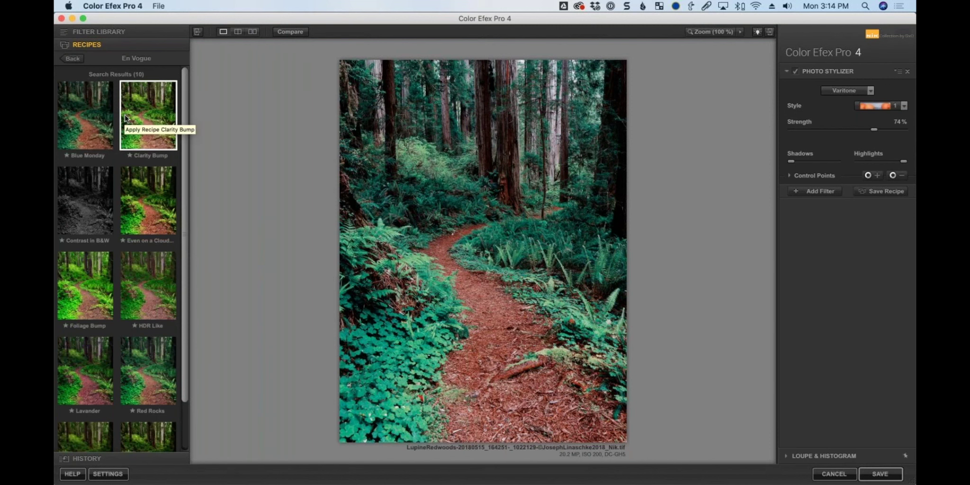
Try the Blue Monday, Clarity Bump, Even on a Cloudy Day and Foliage Bump recipes on the forest photo.
click(79, 126)
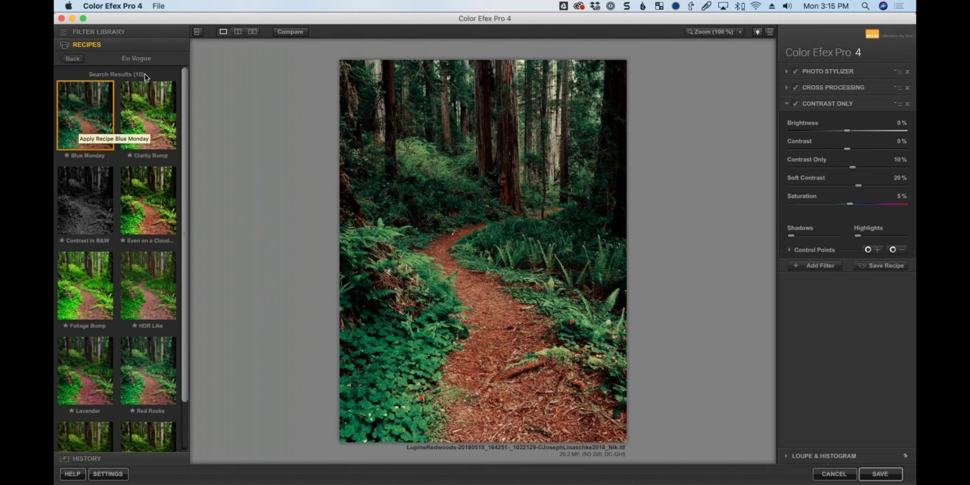
click(142, 94)
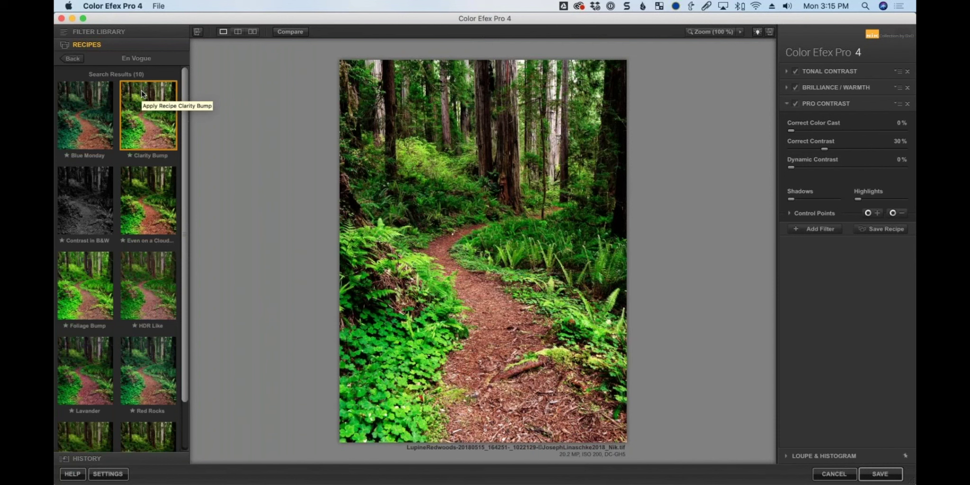
click(144, 187)
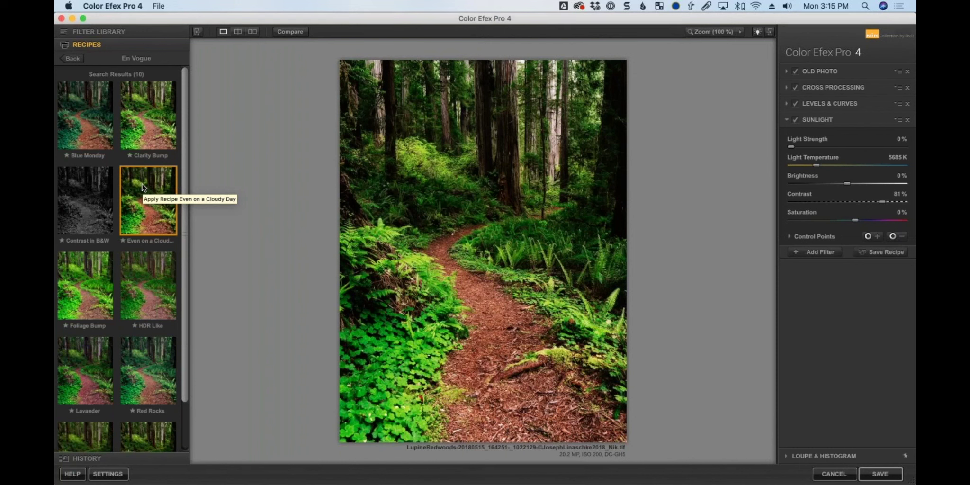
click(104, 272)
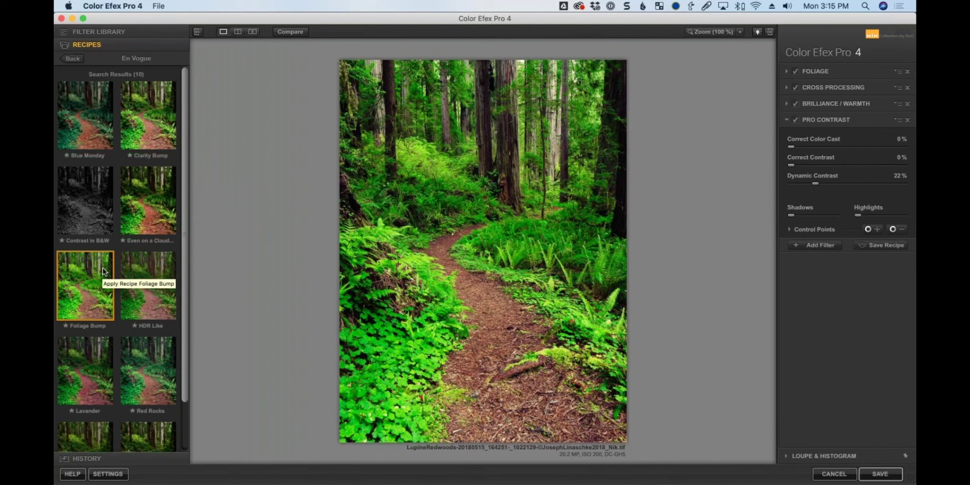
Try the HDR Like, Lavander, Red Rocks and Soft Mute recipes on the photo.
click(153, 302)
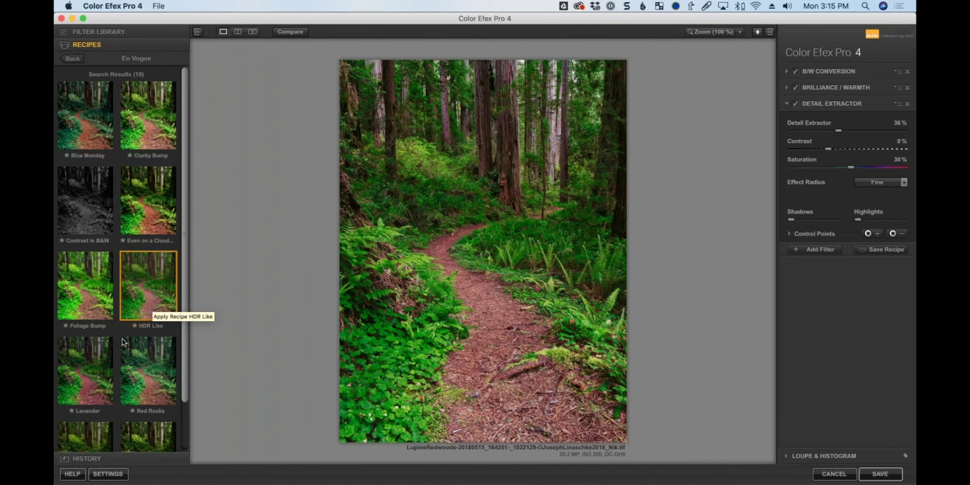
click(116, 355)
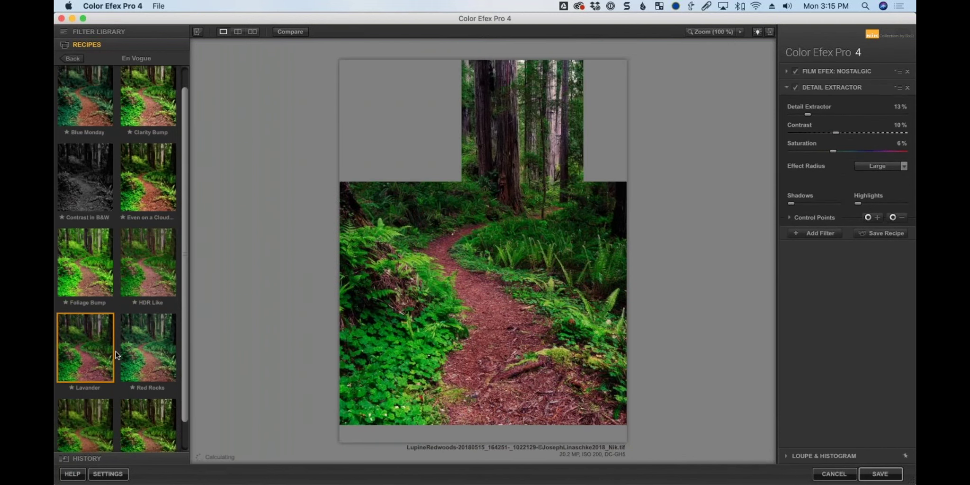
scroll(116, 355, down, 2)
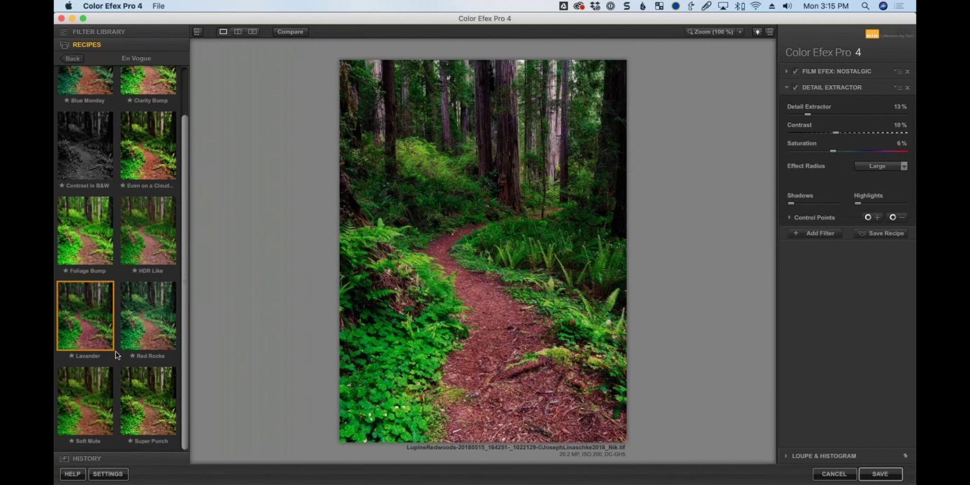
click(140, 333)
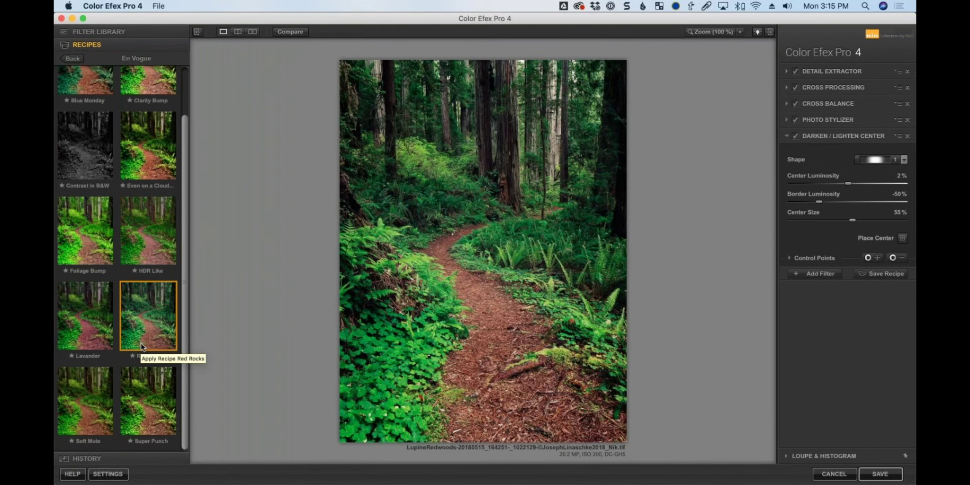
click(102, 400)
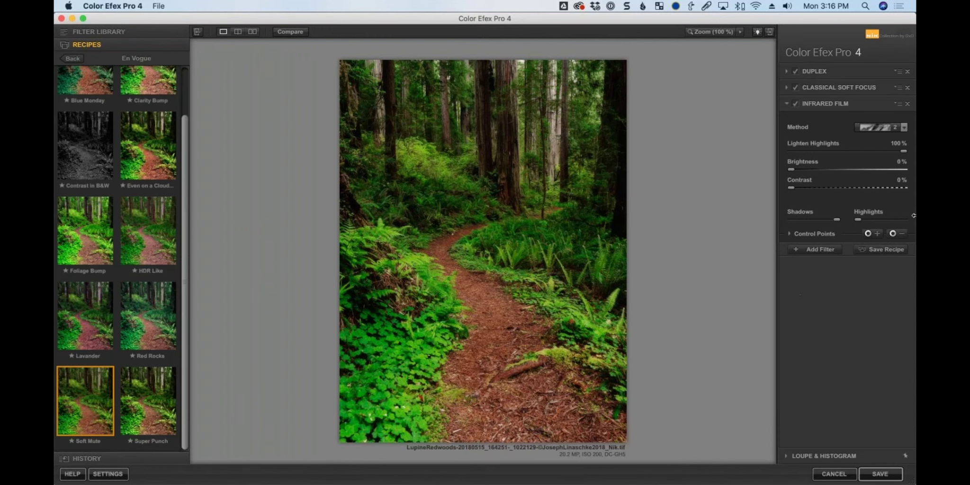
Look over the full filter library, return to the En Vogue recipes and apply Soft Mute.
click(80, 32)
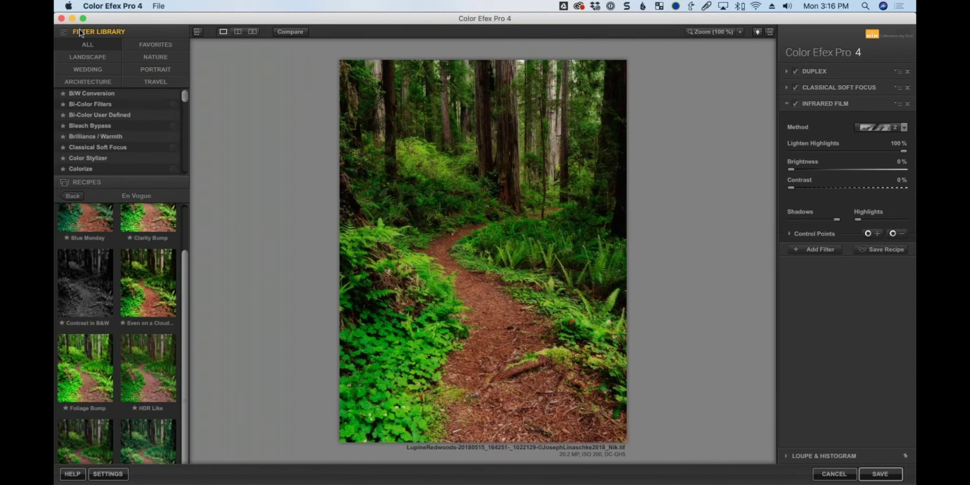
drag(184, 148, 184, 98)
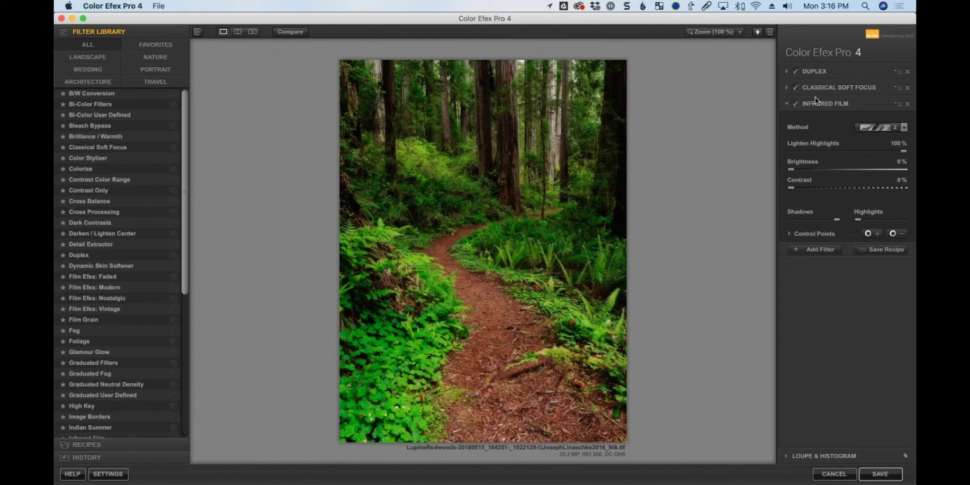
click(96, 444)
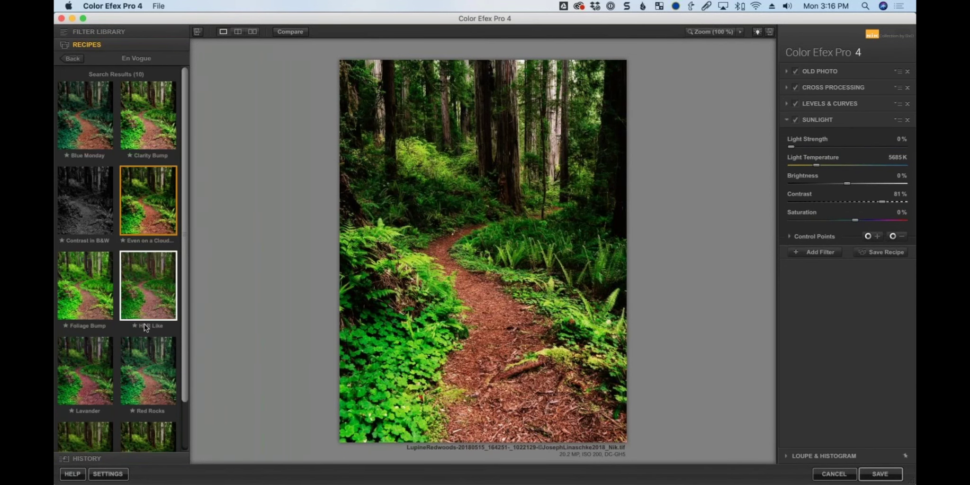
scroll(142, 341, down, 3)
click(83, 406)
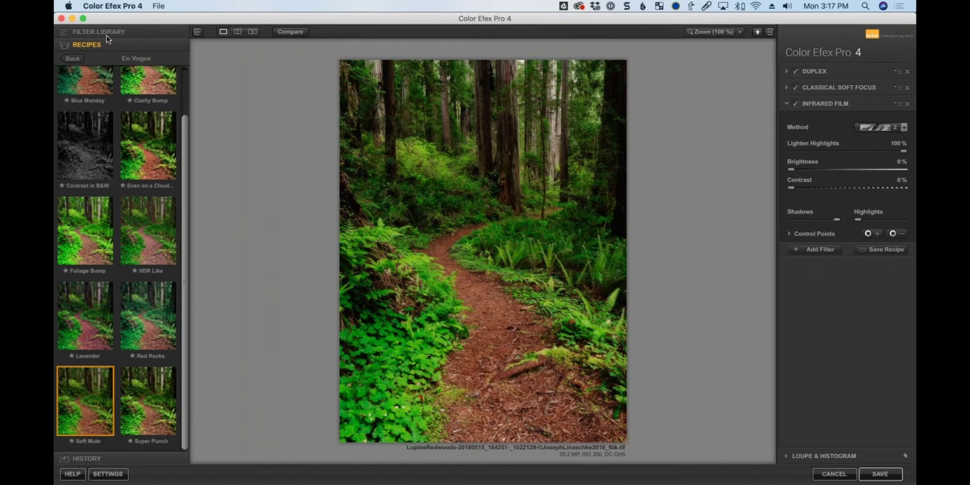
Raise the Classical Soft Focus filter's strength to 100% to judge the effect and settle it at 60%.
click(787, 87)
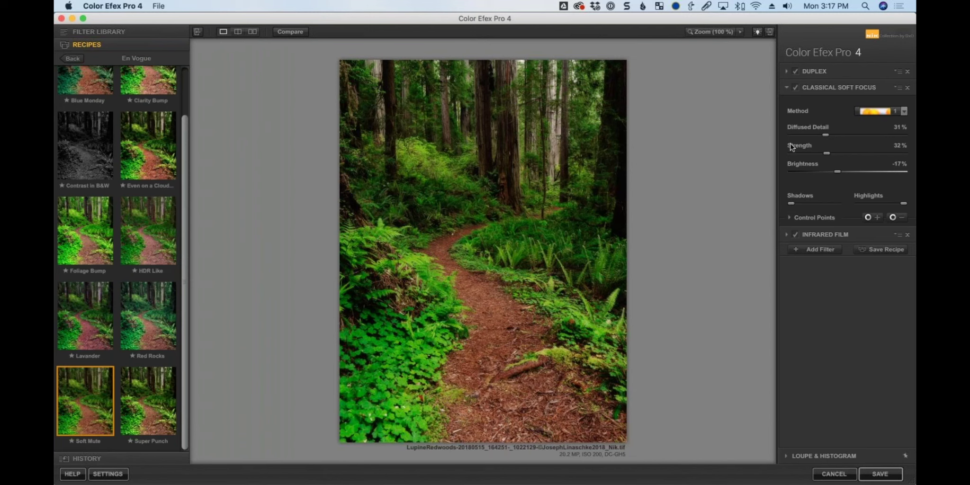
drag(854, 153, 914, 153)
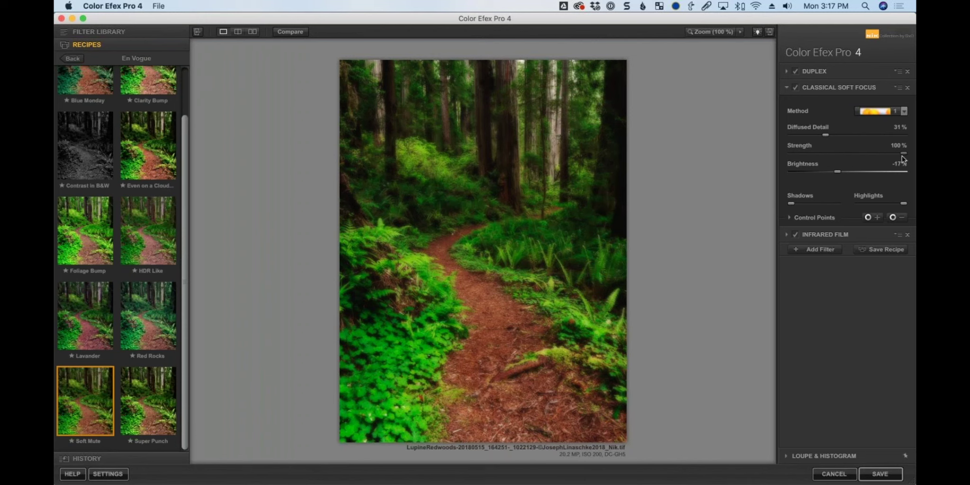
drag(901, 156, 868, 157)
drag(864, 155, 859, 154)
Compare the original and filtered photo with the movable split preview and the side-by-side view.
click(239, 31)
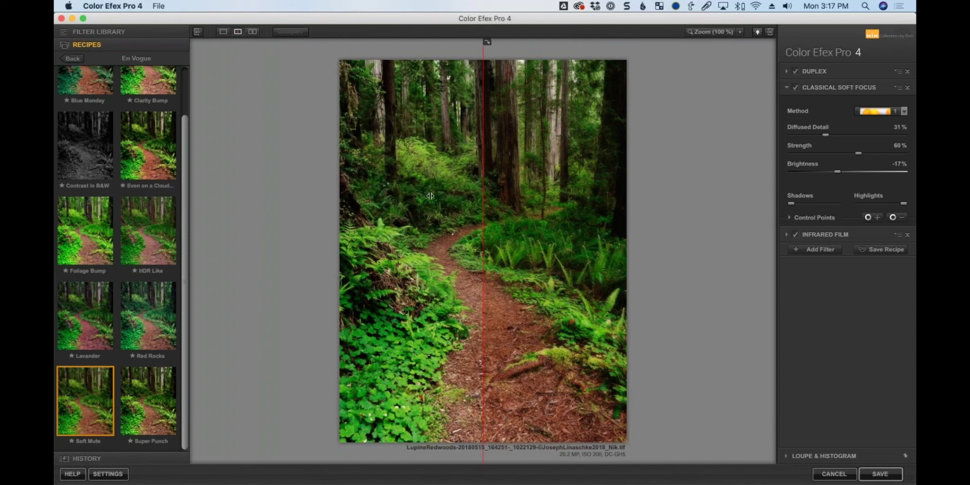
drag(429, 195, 476, 195)
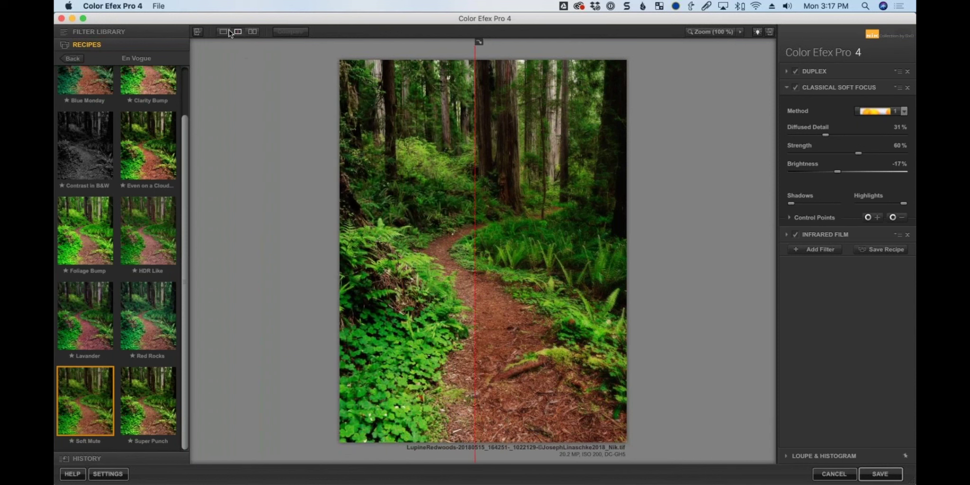
click(251, 31)
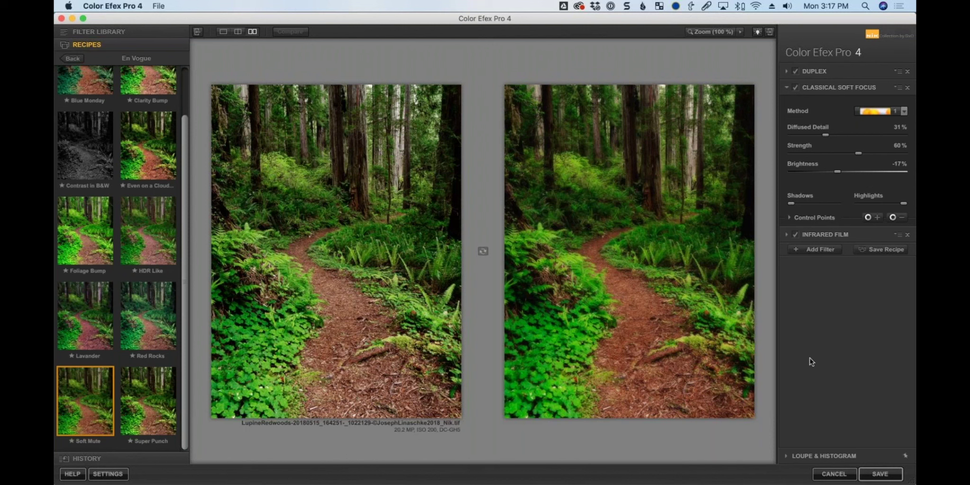
Save the stylized photo back to DxO PhotoLab 2 and view its Nik TIFF against the raw original.
click(876, 475)
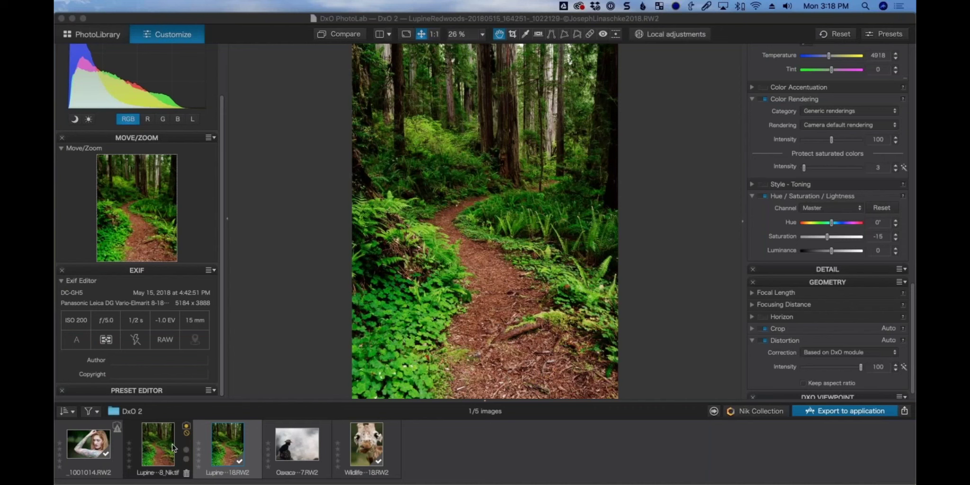
click(230, 437)
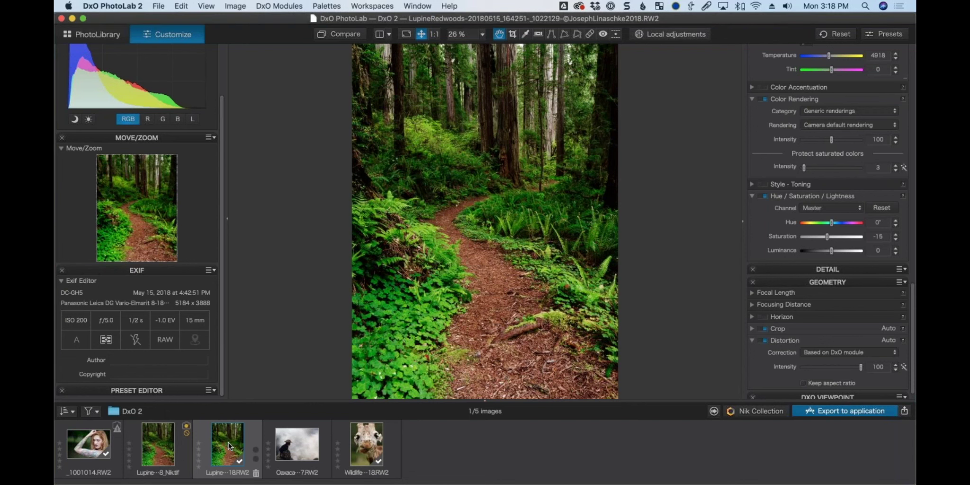
click(163, 448)
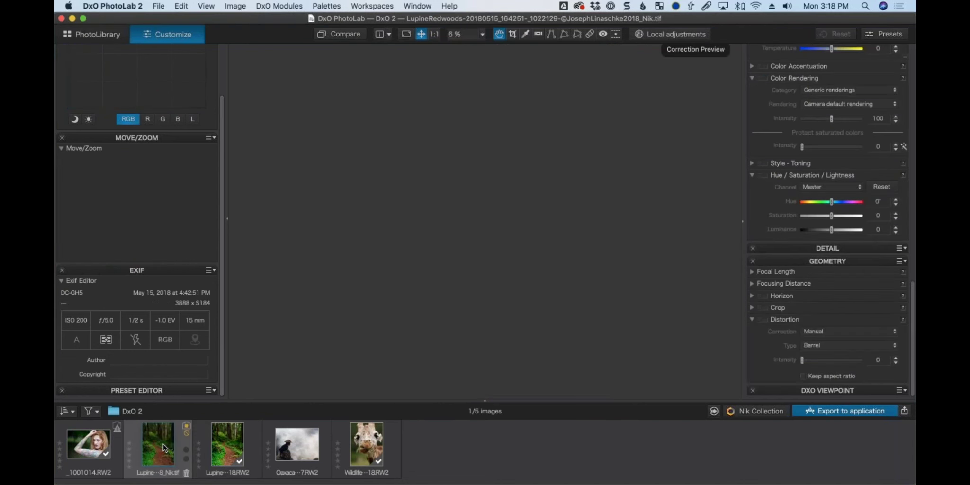
Send the raw forest photo to Color Efex Pro 4 again, exporting it under a unique name.
click(220, 445)
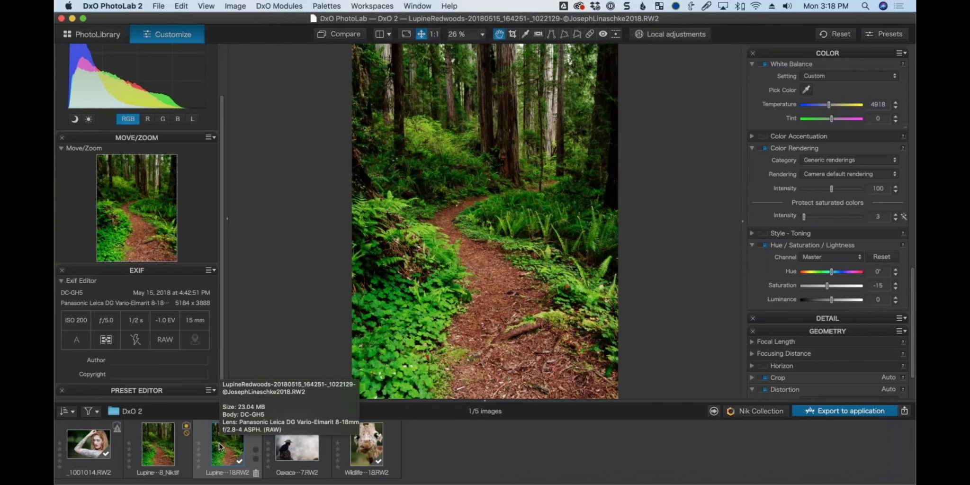
click(770, 414)
click(487, 126)
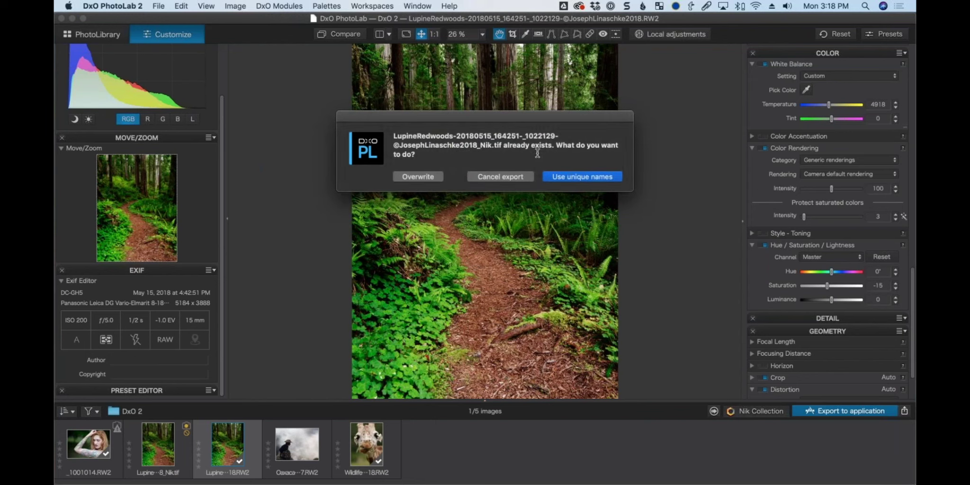
click(579, 177)
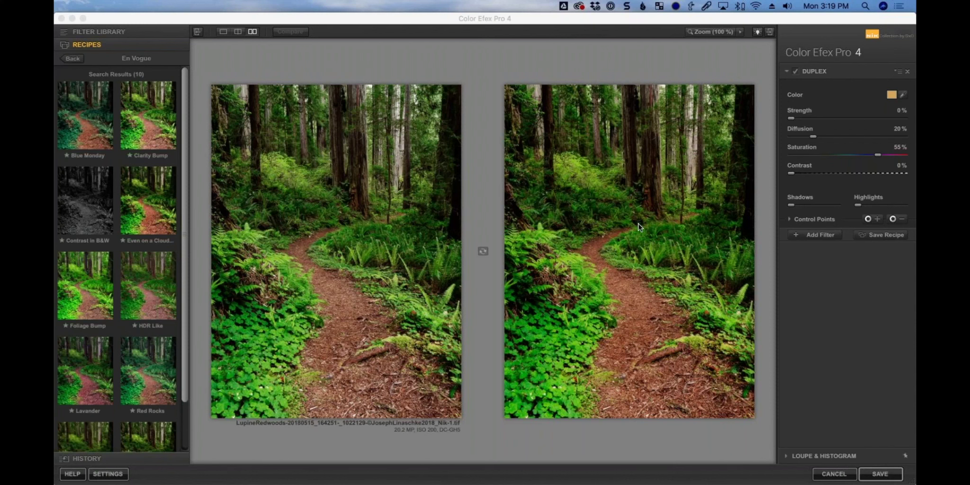
Apply the Blue Monday recipe in single-image view and check the Contrast Only filter's effect by switching it off and on.
click(88, 122)
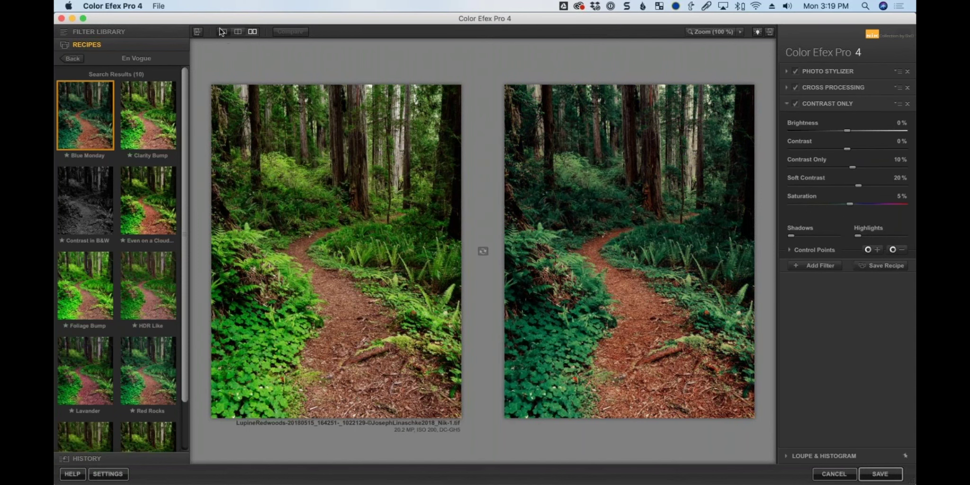
click(223, 31)
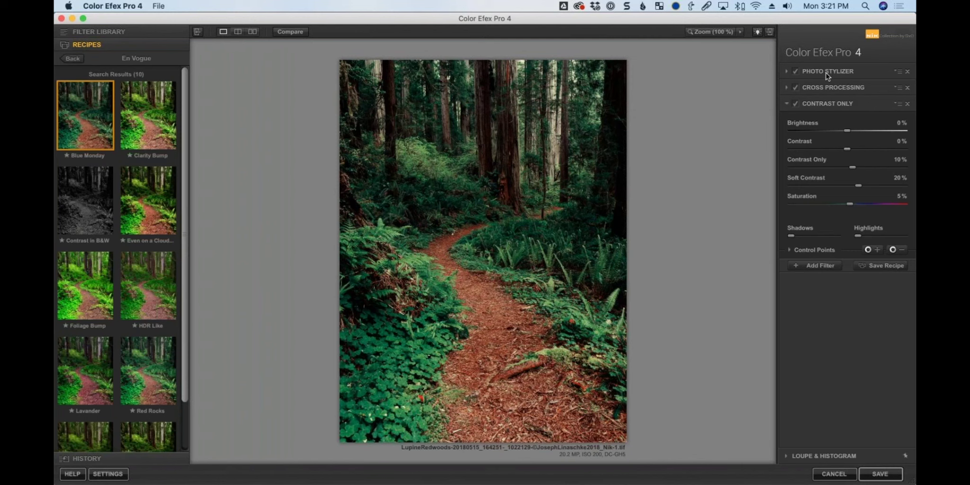
click(796, 104)
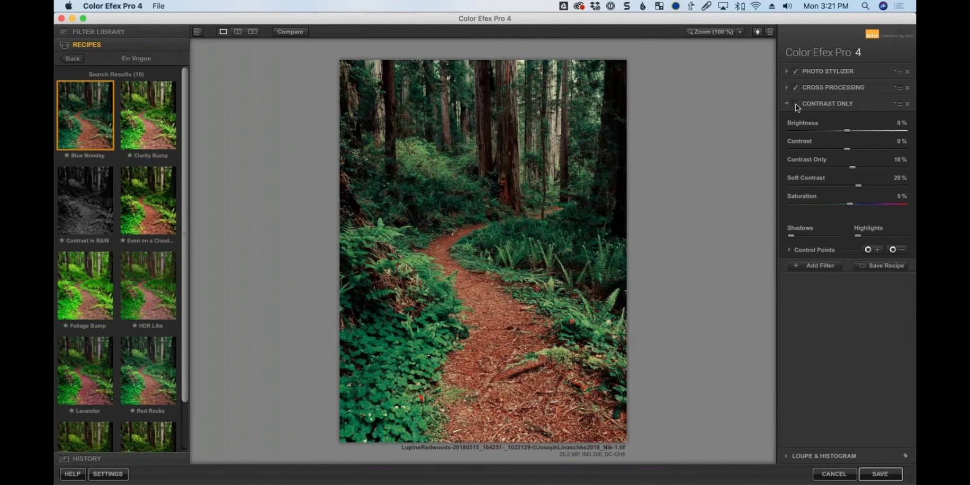
click(796, 104)
Set the Cross Processing filter's method to C04 and its strength to 49%.
click(785, 89)
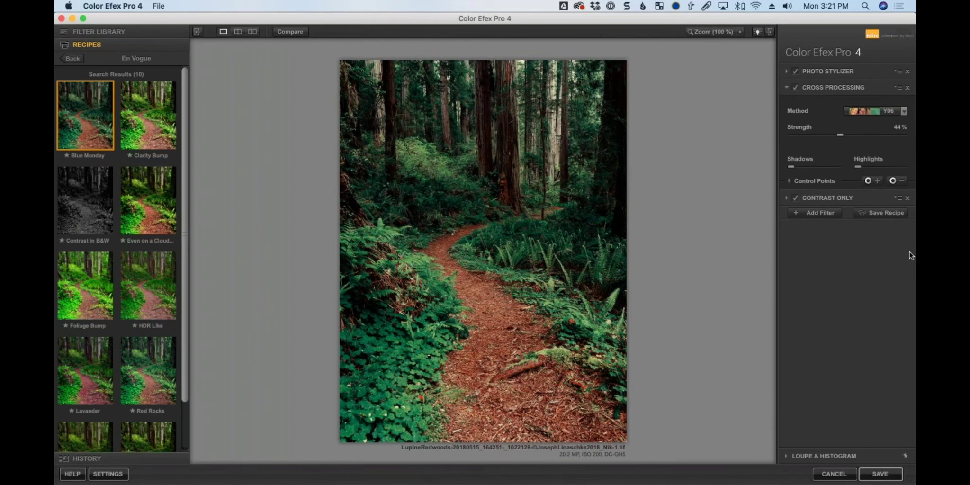
click(893, 110)
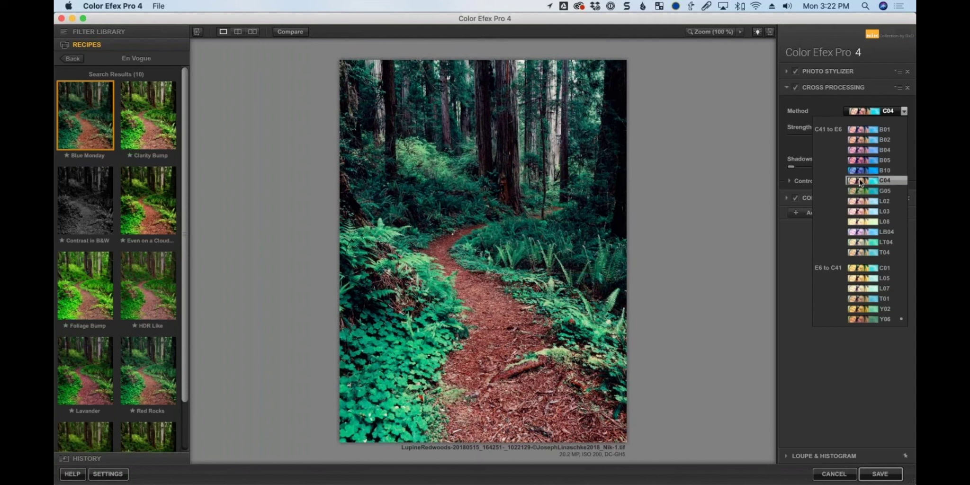
click(861, 181)
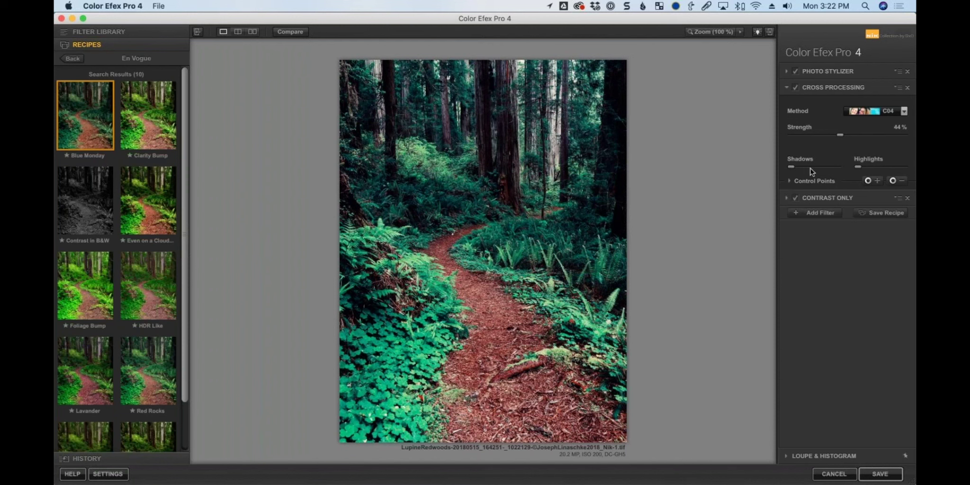
mouse_move(840, 135)
mouse_down()
mouse_move(884, 136)
mouse_move(841, 133)
mouse_up()
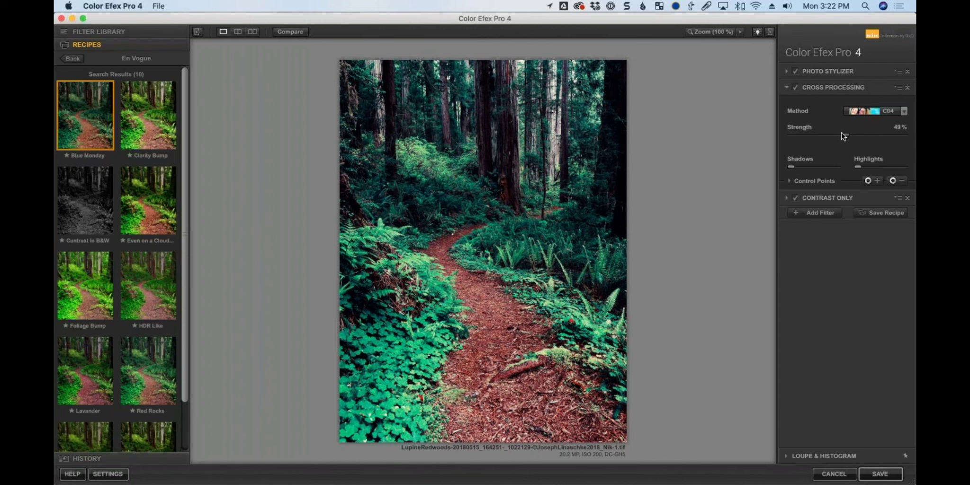
Preview Photo Stylizer's Cool Ice tone and Varitone style 5, keeping Varitone with style 1.
click(787, 71)
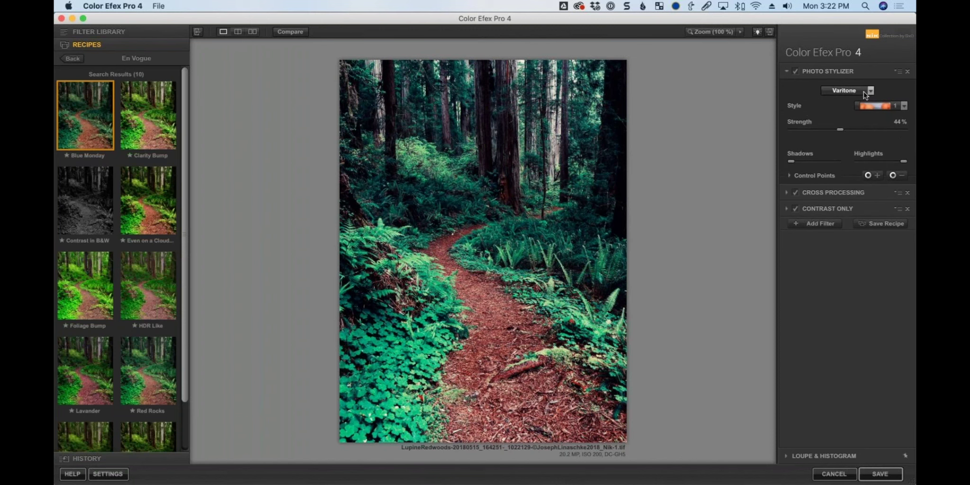
click(847, 91)
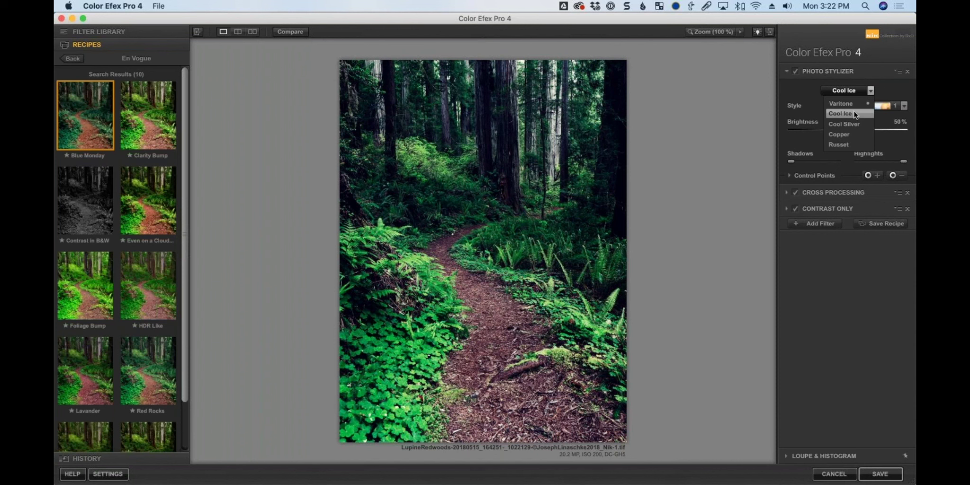
click(847, 103)
click(885, 106)
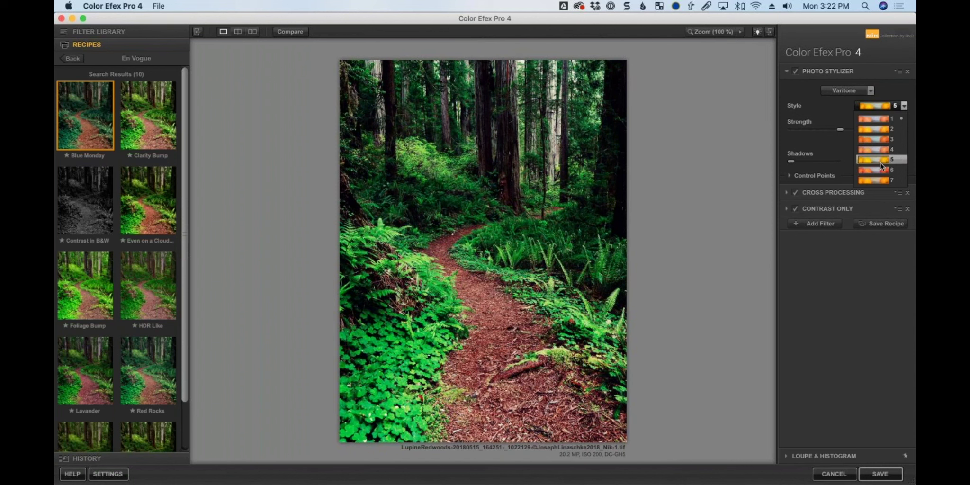
click(878, 116)
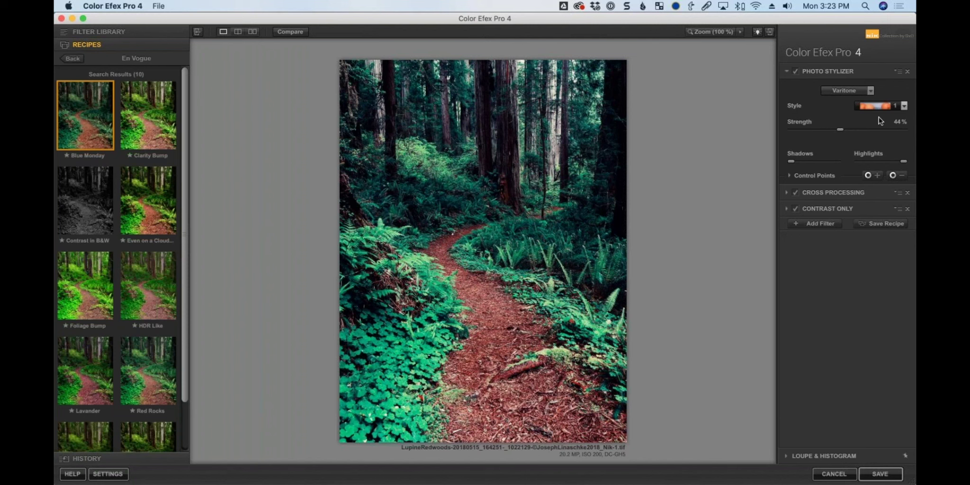
Check the Cross Processing and Photo Stylizer effects by toggling each filter, and inspect the ferns, path and clover at 100%.
click(795, 193)
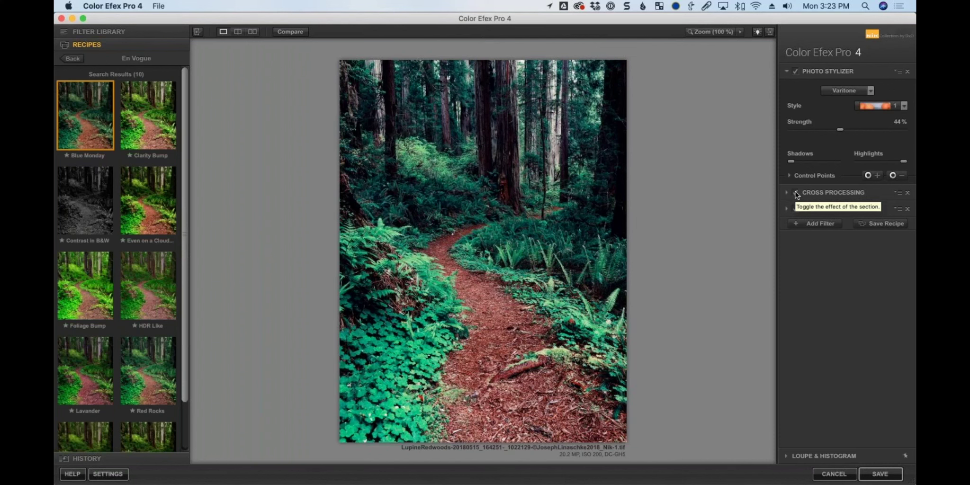
click(796, 71)
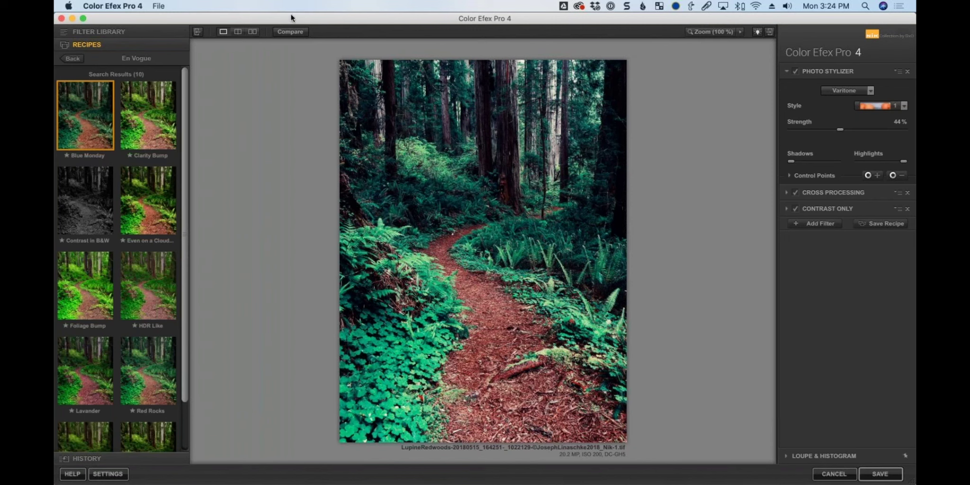
key(super+equal)
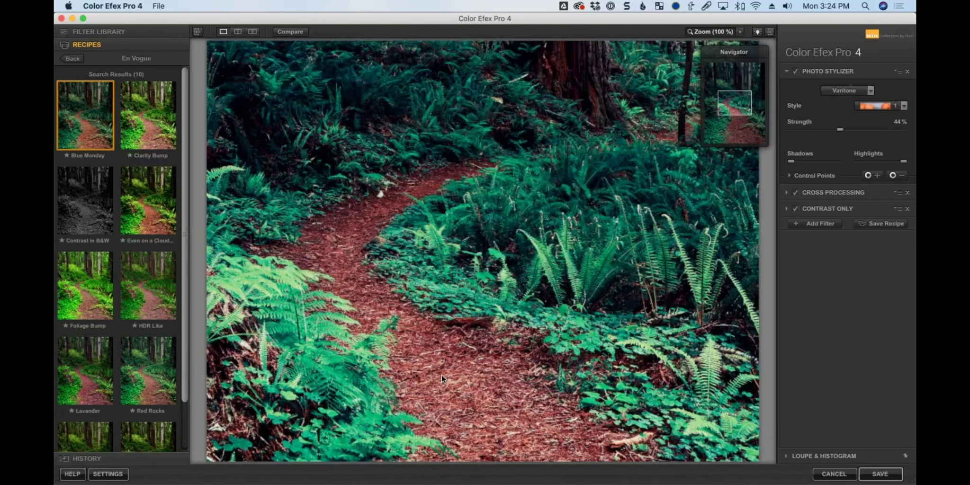
scroll(555, 265, down, 10)
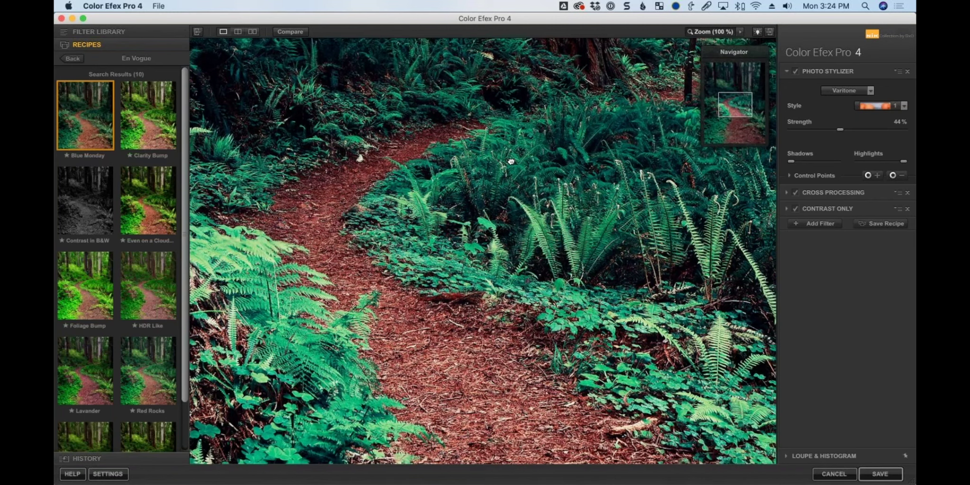
scroll(555, 274, left, 10)
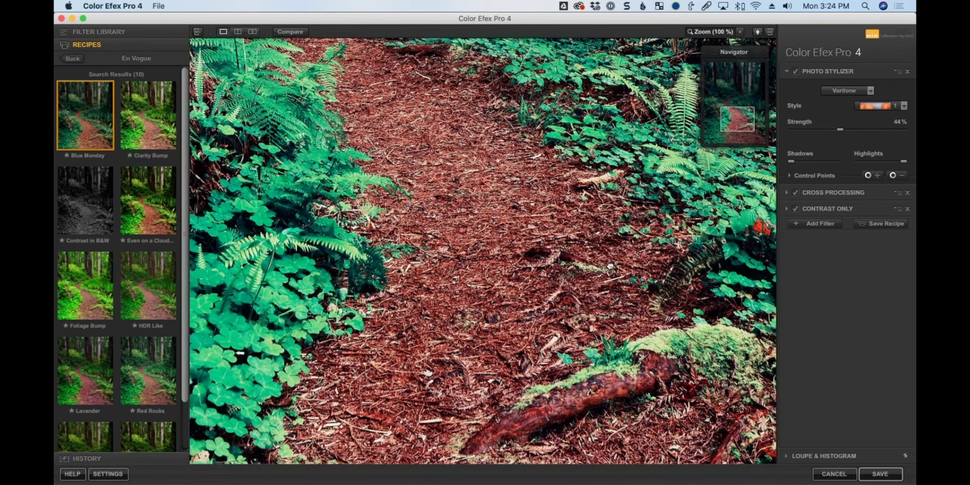
scroll(346, 430, down, 5)
scroll(347, 430, left, 3)
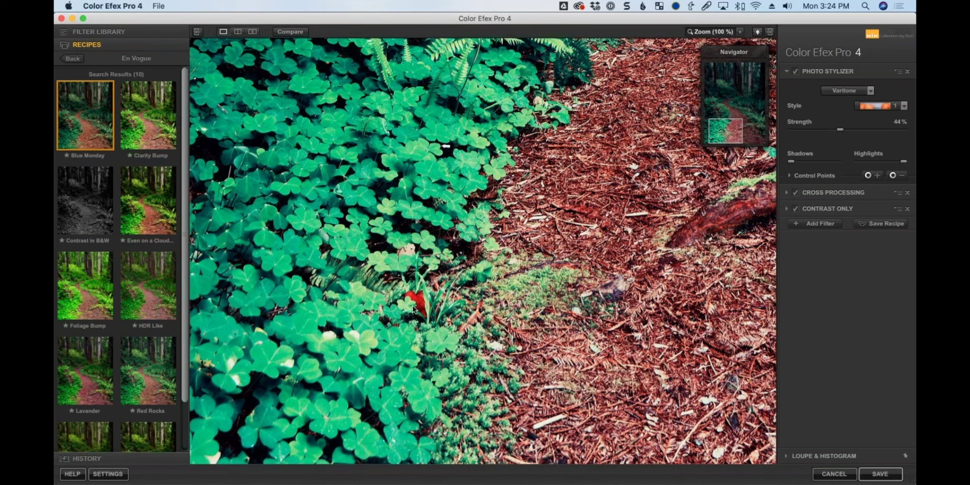
Add a Brilliance / Warmth filter and briefly try a lower saturation, resetting it to 0%.
click(811, 227)
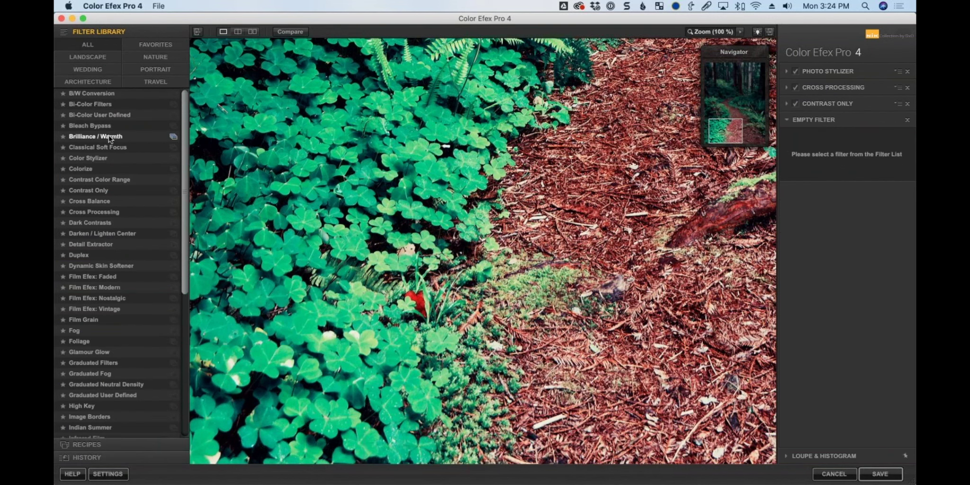
drag(252, 146, 264, 141)
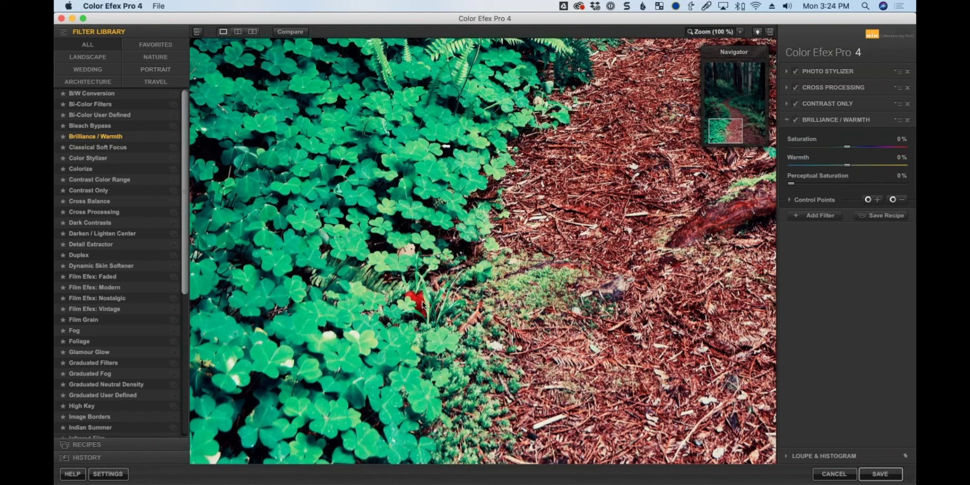
drag(847, 147, 825, 147)
double_click(825, 147)
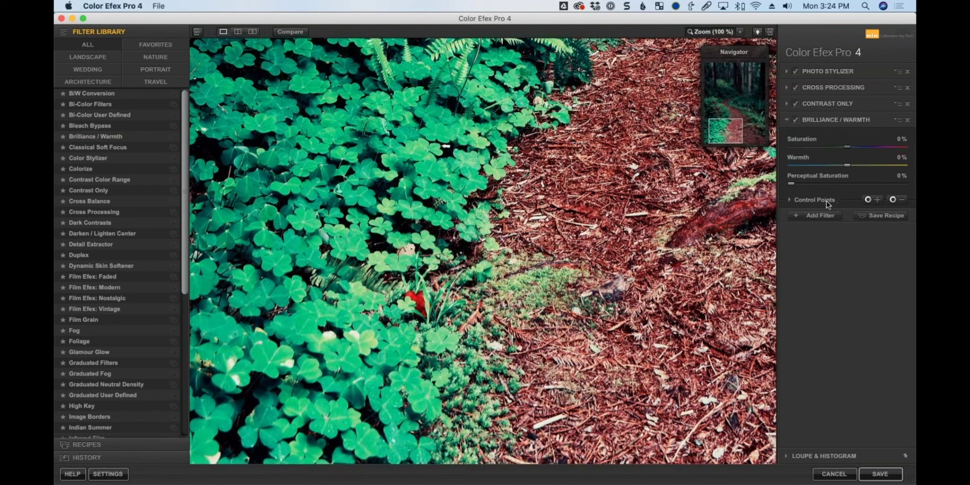
Place a positive control point on the red leaf in the clover, shrink its size to 4%, and check its mask.
click(789, 200)
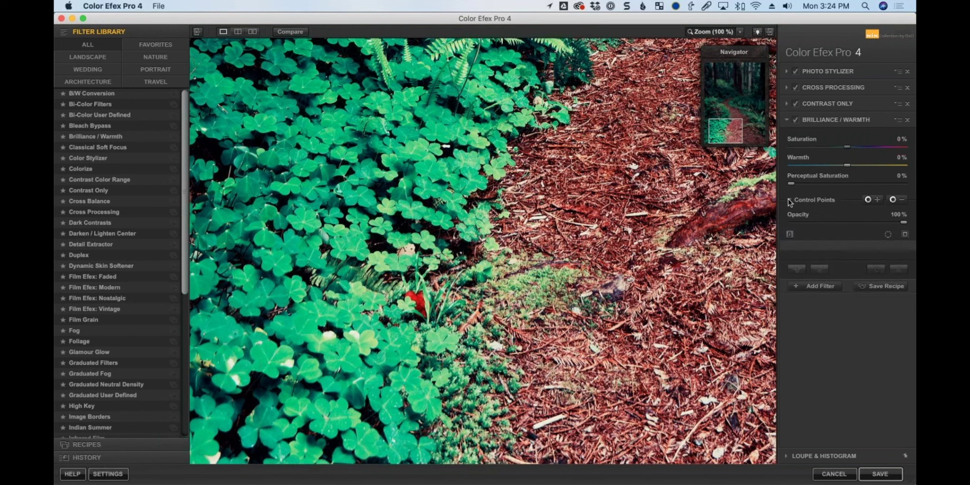
click(868, 199)
click(419, 299)
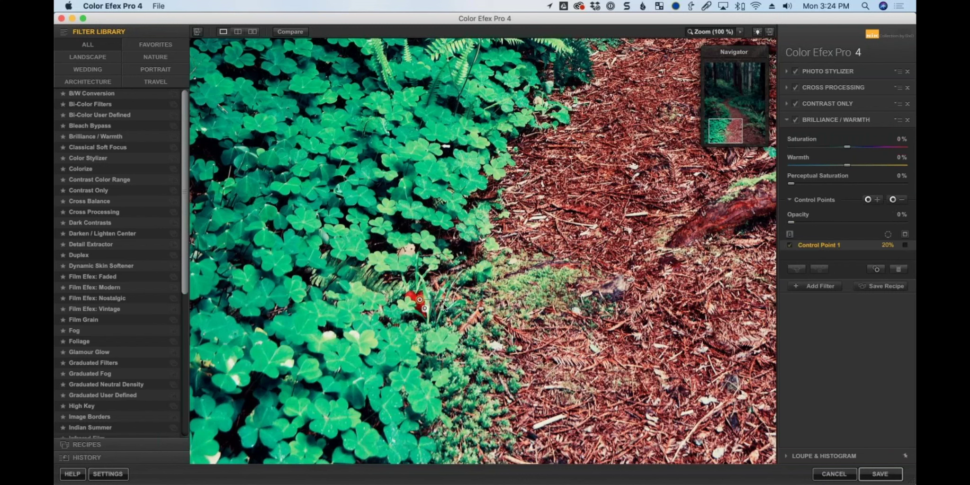
drag(444, 306, 440, 311)
click(905, 245)
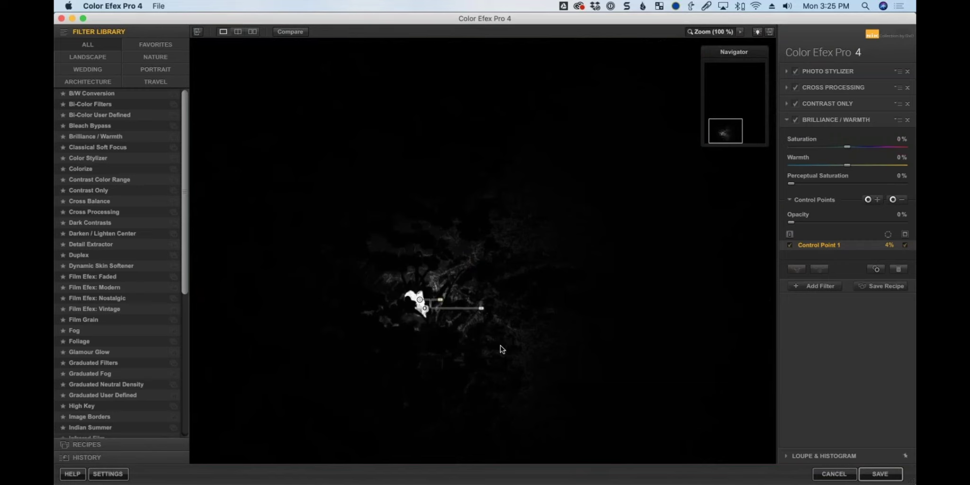
click(898, 247)
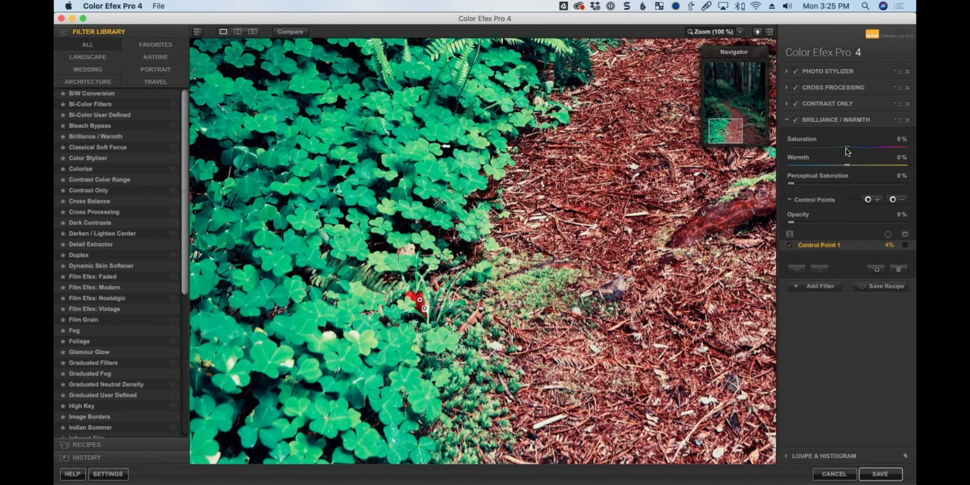
Set the filter's saturation to -21% and duplicate the control point onto the red leaf in the foliage beyond the mossy root.
drag(844, 149, 836, 155)
drag(734, 127, 752, 122)
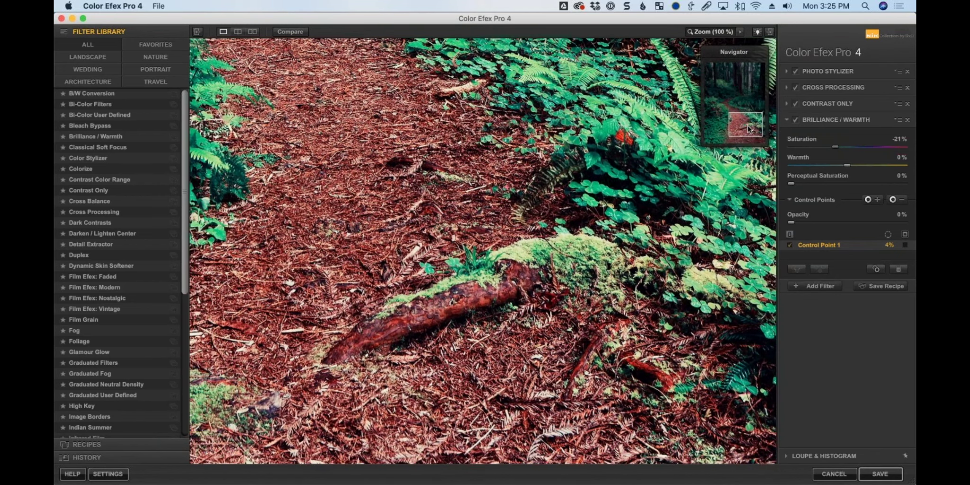
drag(748, 129, 736, 134)
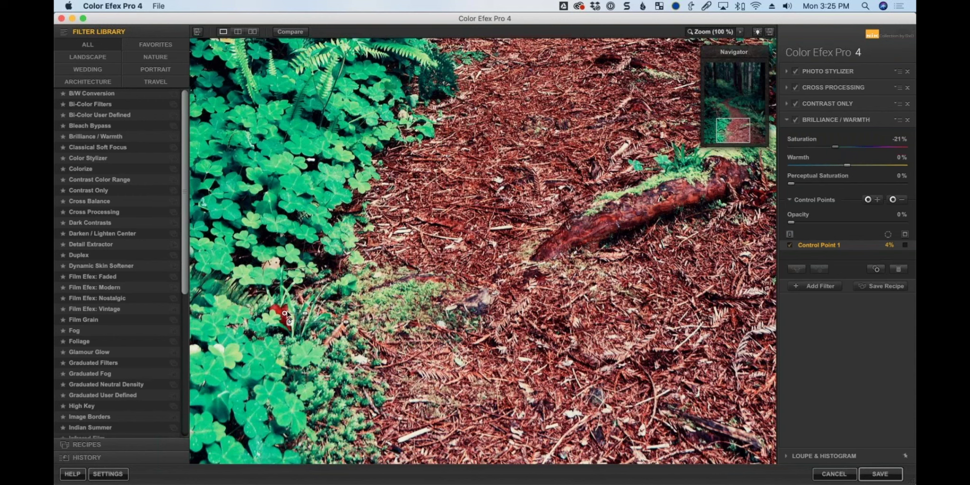
drag(284, 313, 492, 201)
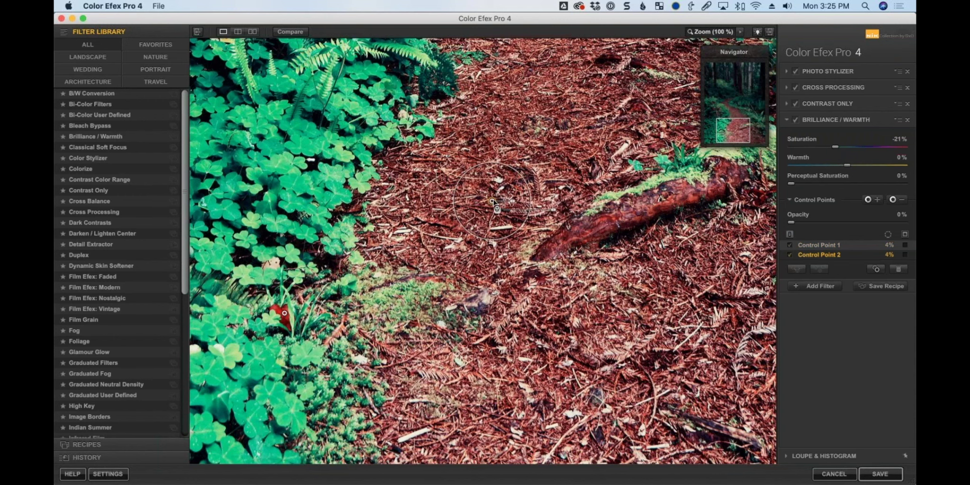
drag(735, 118, 742, 116)
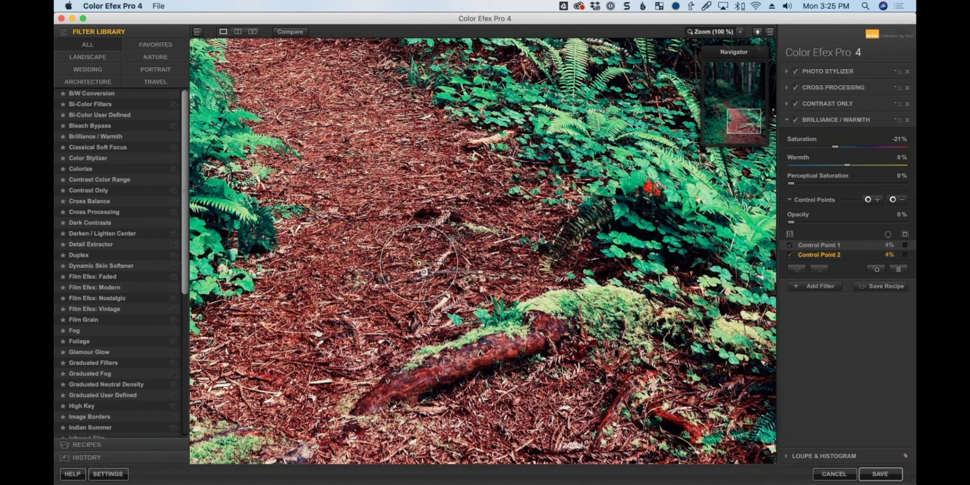
drag(419, 262, 650, 189)
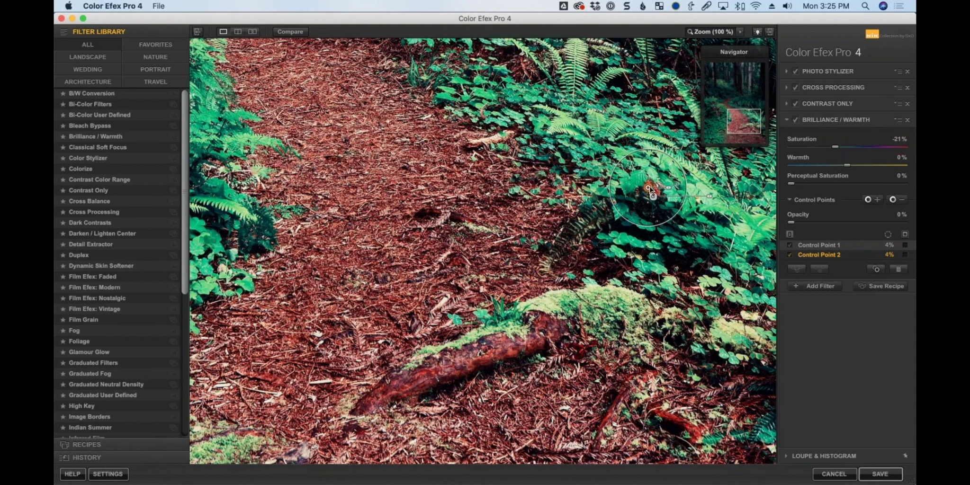
Preview the second control point's mask, moving the point onto the green leaves and back to the red leaf.
click(905, 254)
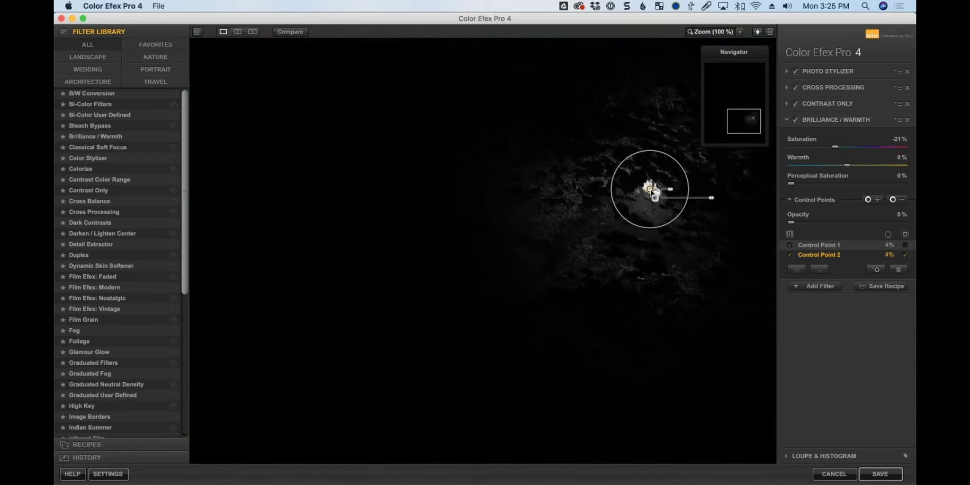
drag(650, 190, 667, 179)
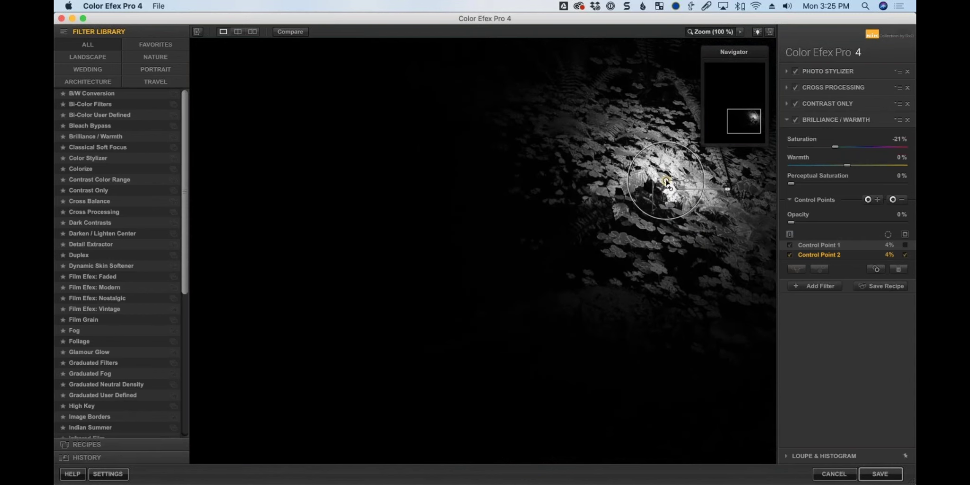
mouse_move(667, 181)
mouse_down()
mouse_move(644, 180)
mouse_move(651, 188)
mouse_up()
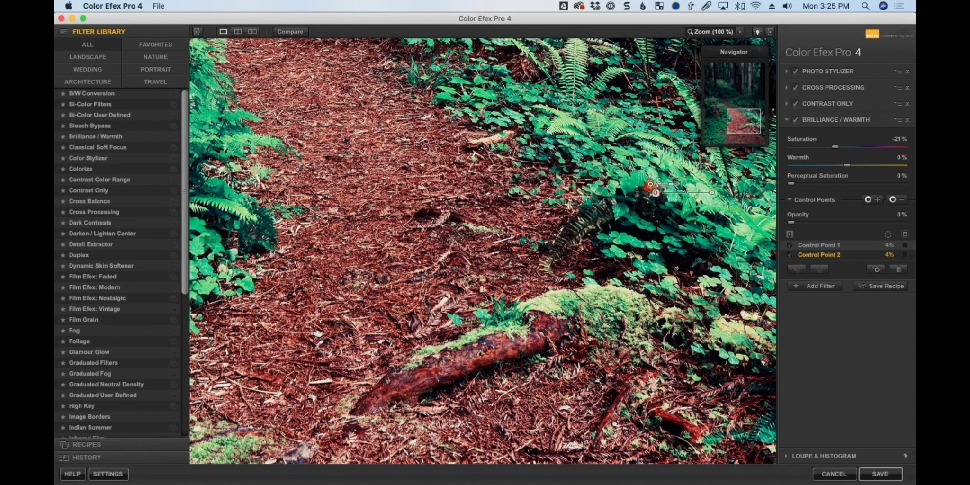
Review the large redwood trunk up close and in the full image, and add a second Brilliance / Warmth filter.
drag(735, 103, 734, 91)
drag(509, 205, 478, 218)
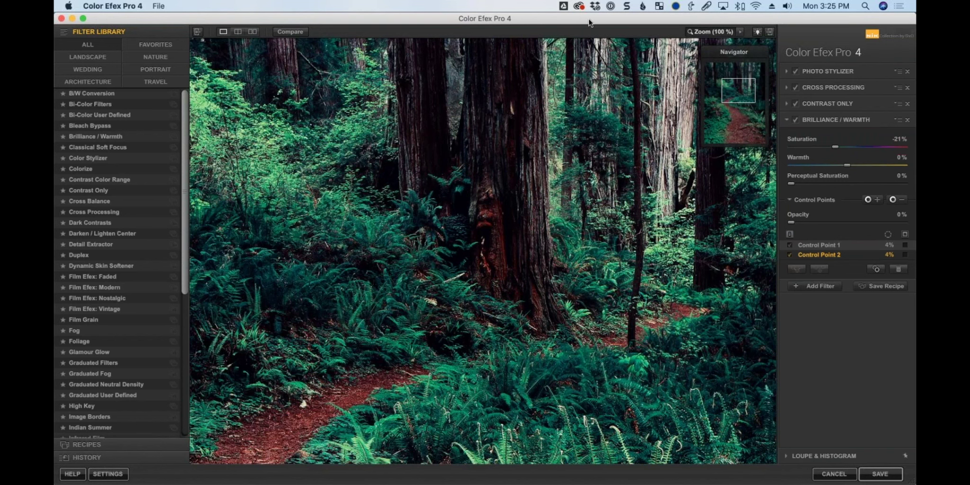
click(707, 32)
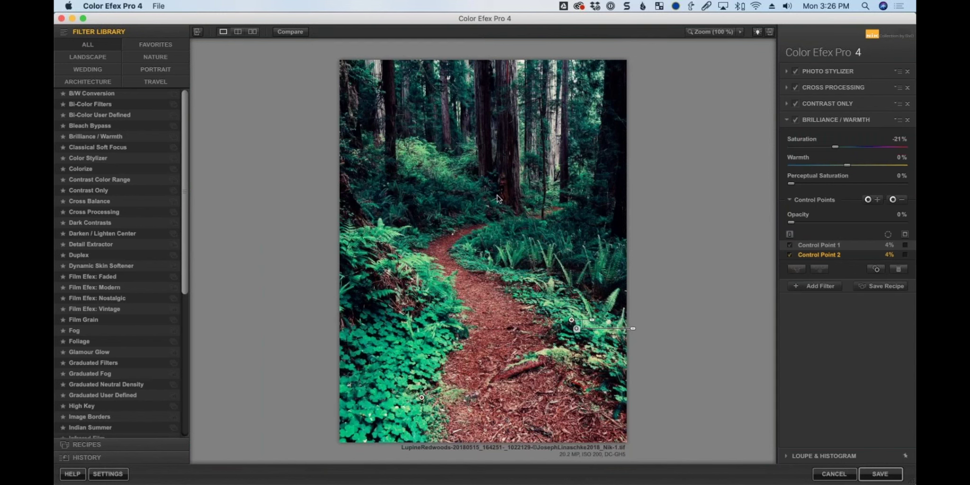
click(709, 32)
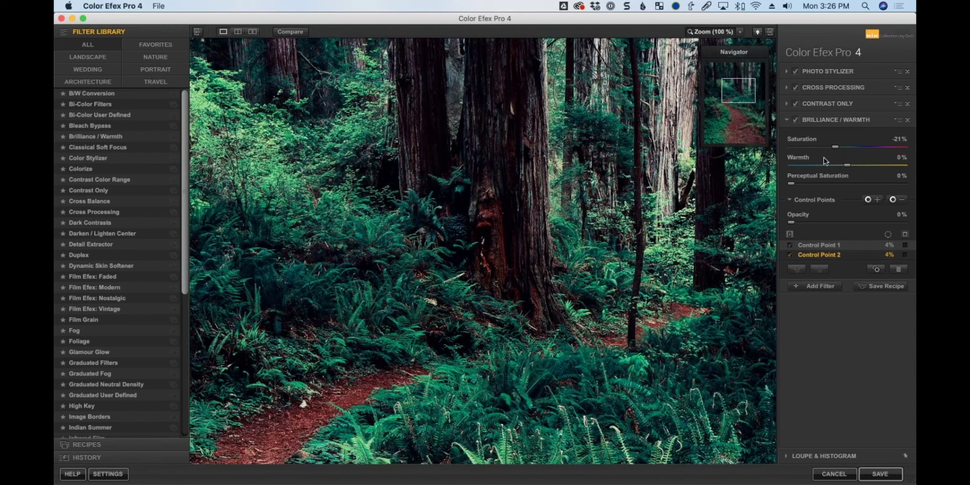
click(821, 285)
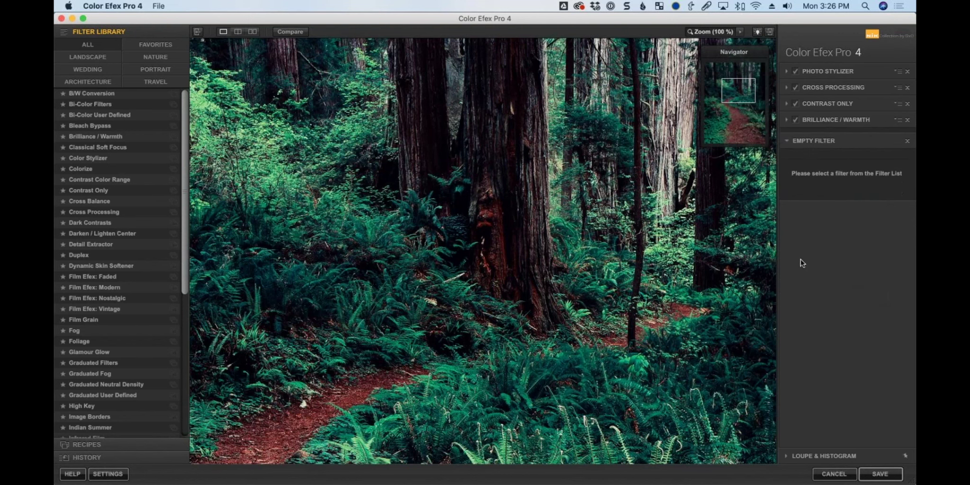
click(108, 137)
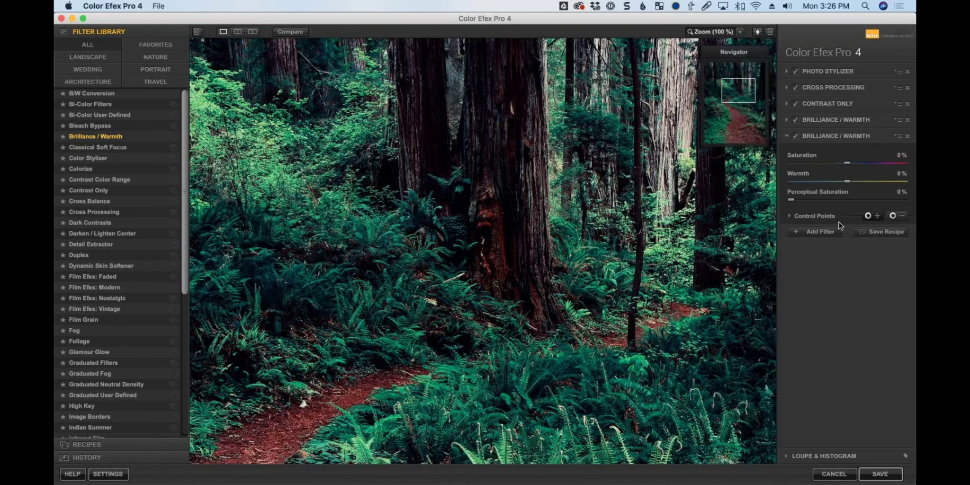
Place a positive control point on the large trunk's red patch and reduce its size to 7% with its mask displayed.
click(490, 215)
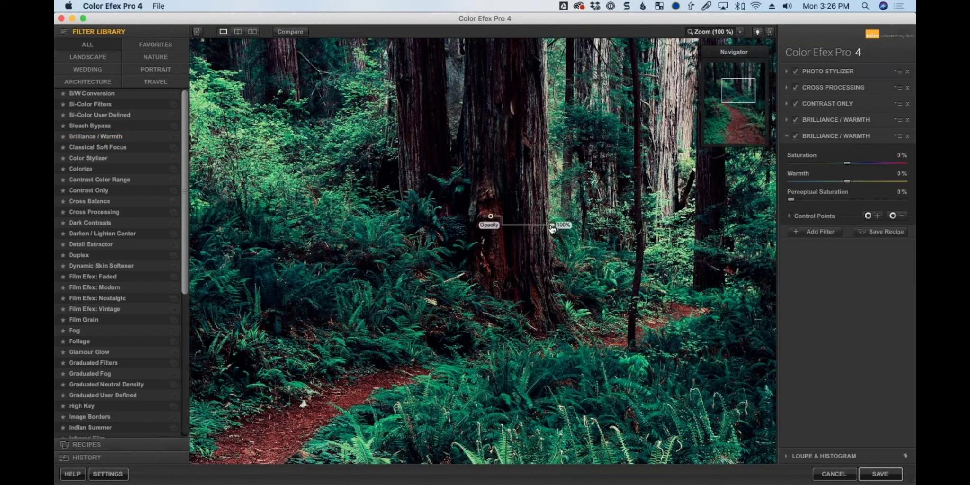
drag(552, 229, 549, 230)
mouse_move(516, 221)
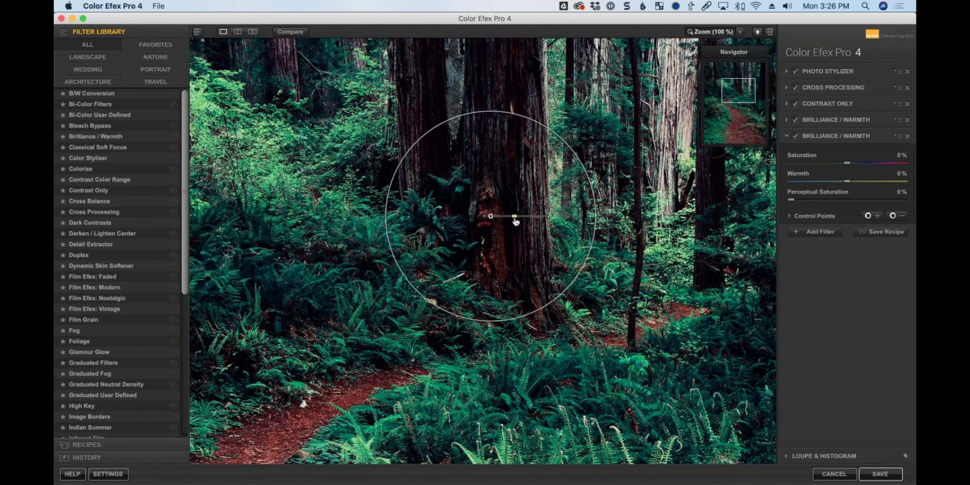
click(789, 215)
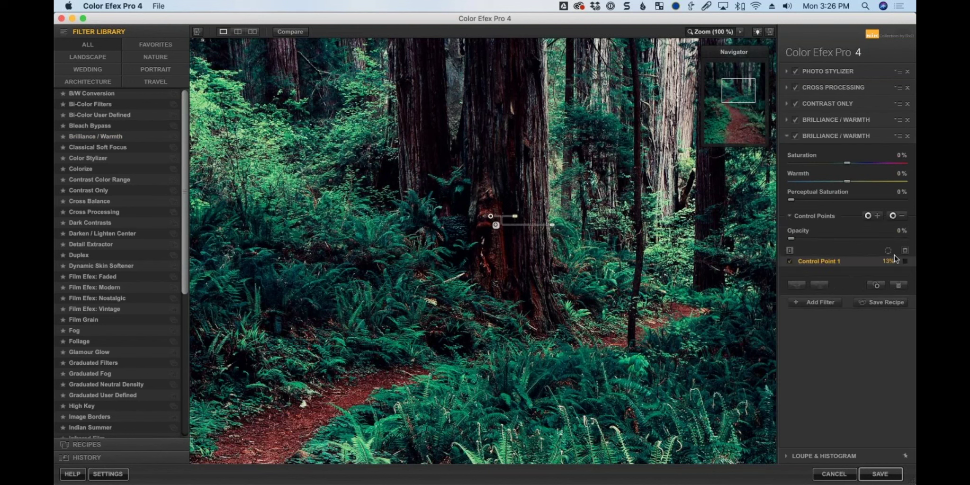
click(904, 261)
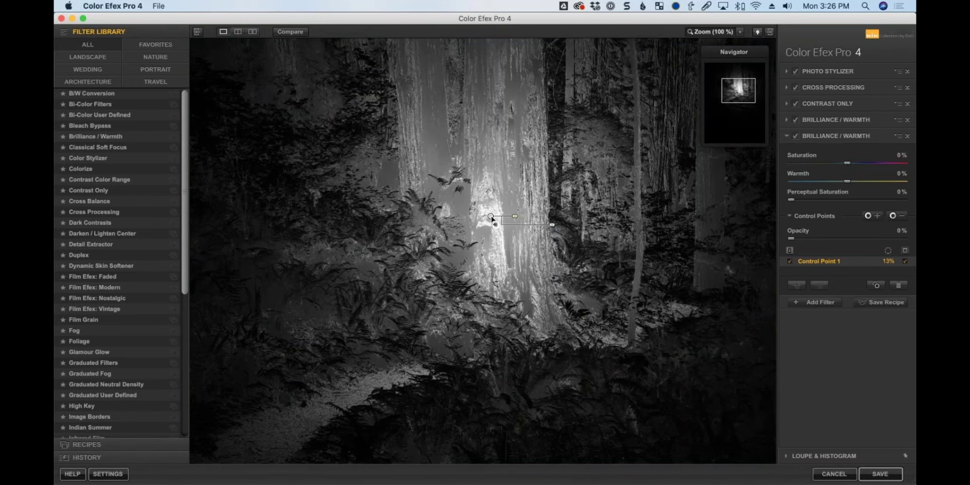
mouse_move(491, 217)
mouse_down()
mouse_move(500, 224)
mouse_move(490, 216)
mouse_up()
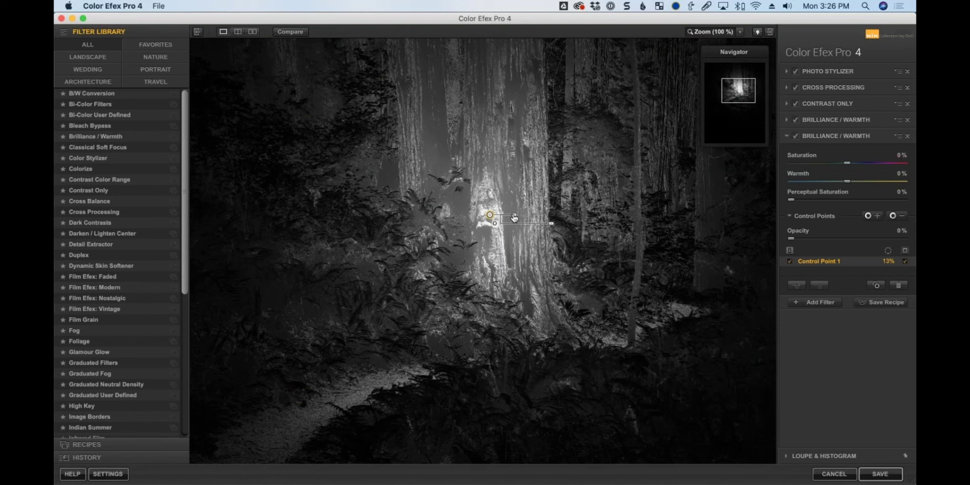
drag(514, 215, 511, 219)
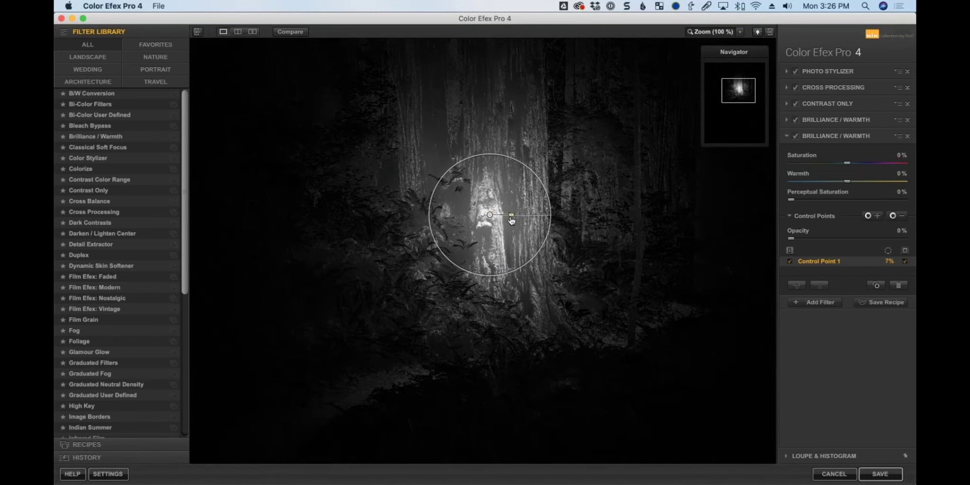
drag(511, 220, 512, 219)
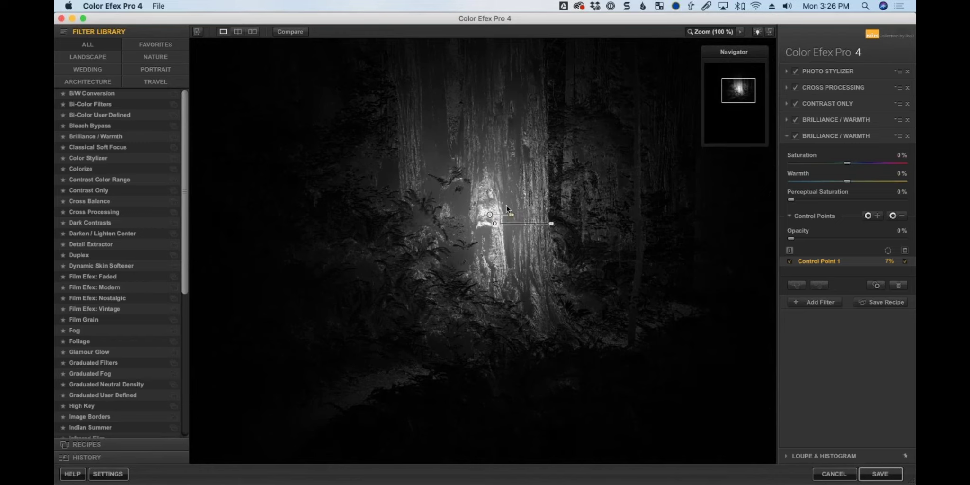
click(893, 215)
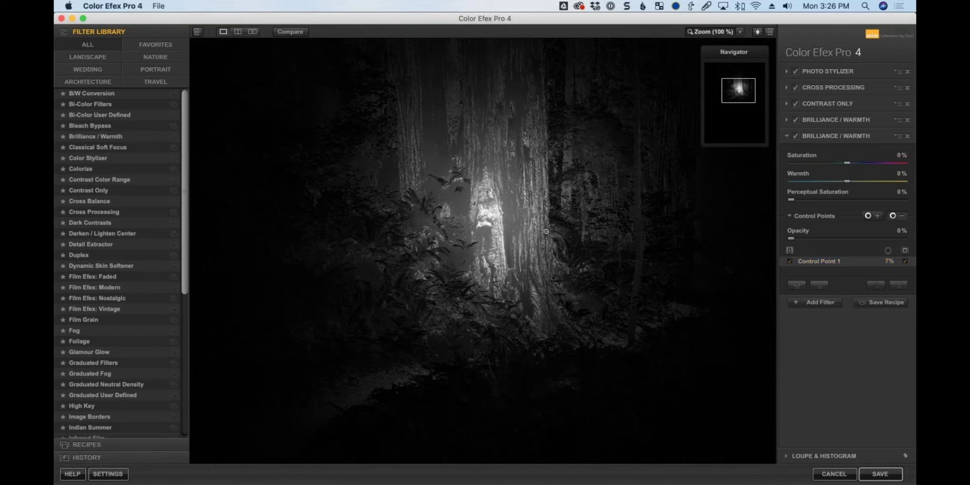
click(509, 212)
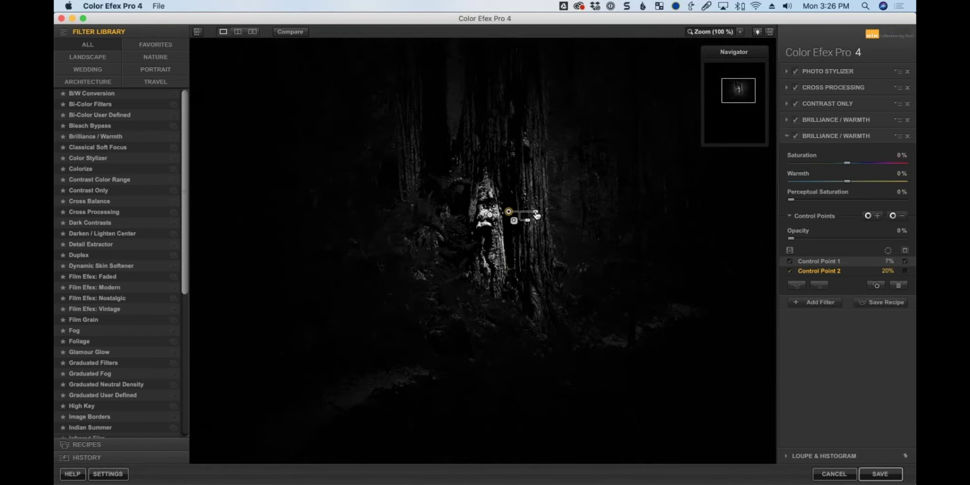
drag(537, 214, 538, 211)
click(490, 215)
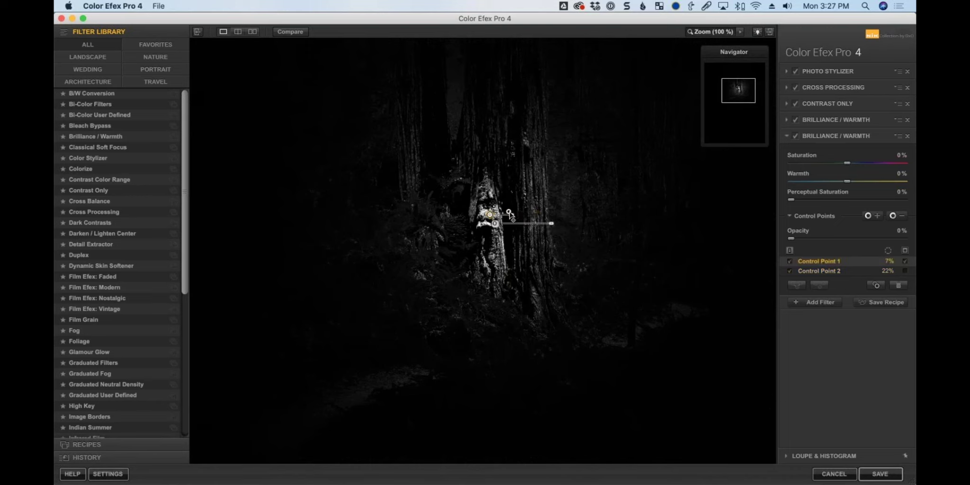
click(508, 212)
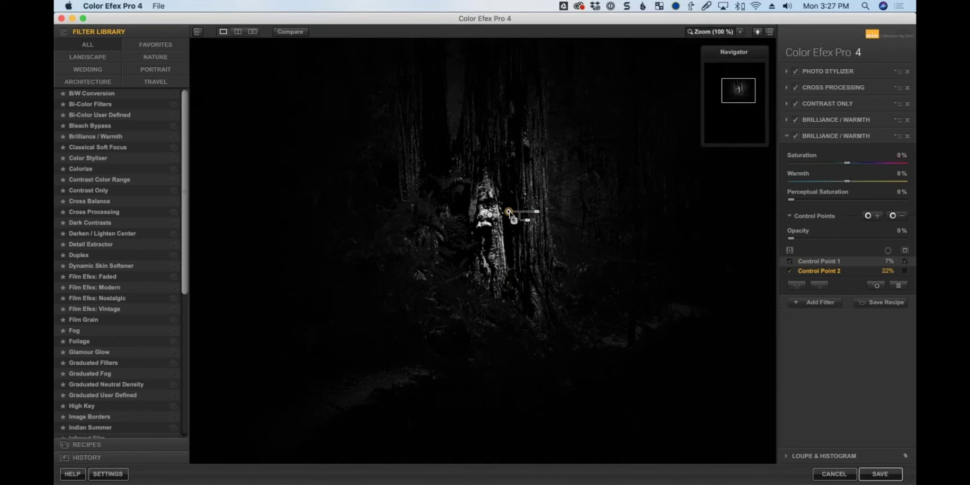
key(Delete)
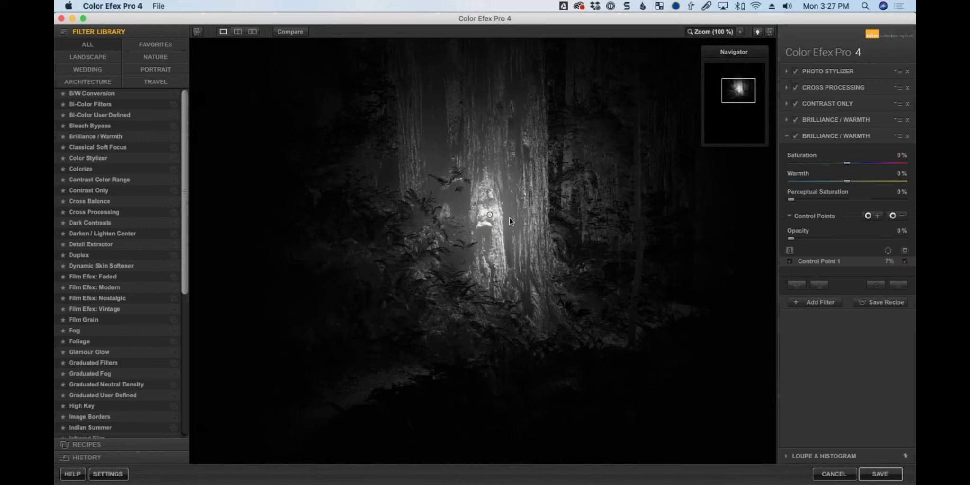
Place a negative control point on the bark beside the trunk's red patch, size it to 24%, and hide the mask display.
click(892, 215)
click(509, 221)
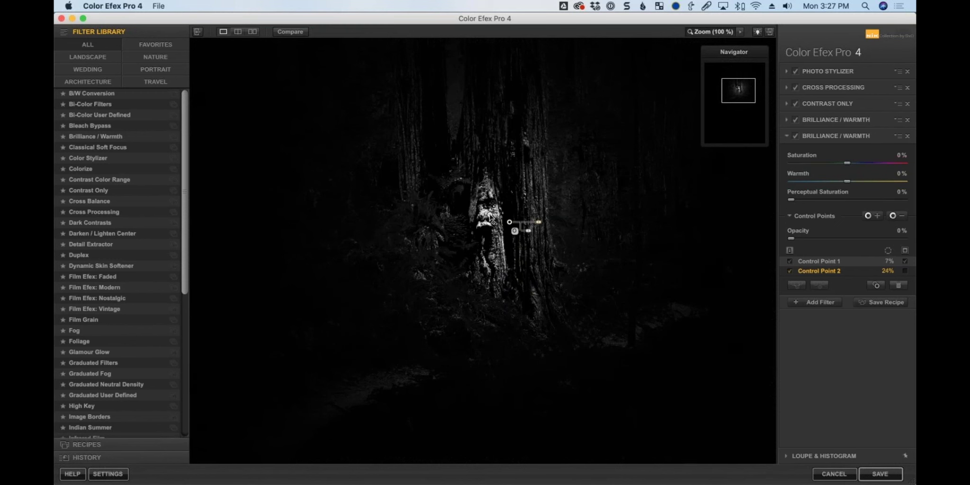
click(902, 260)
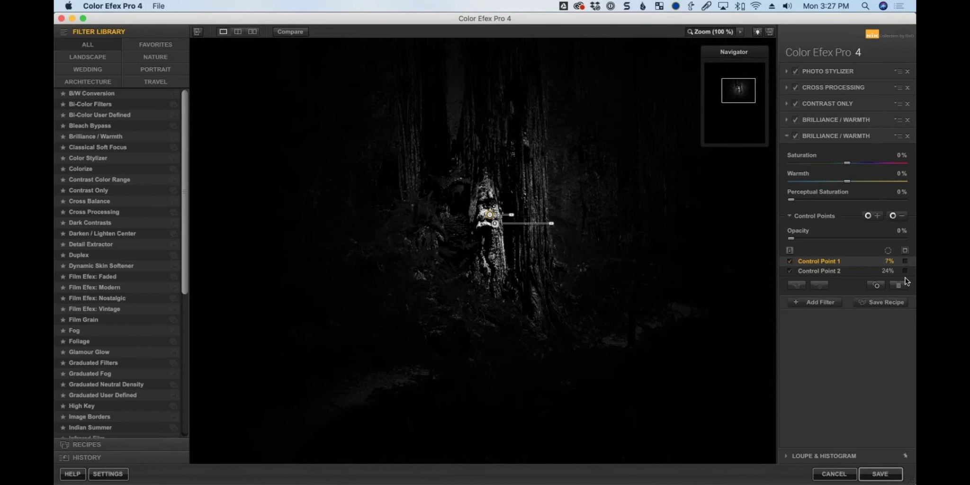
click(905, 275)
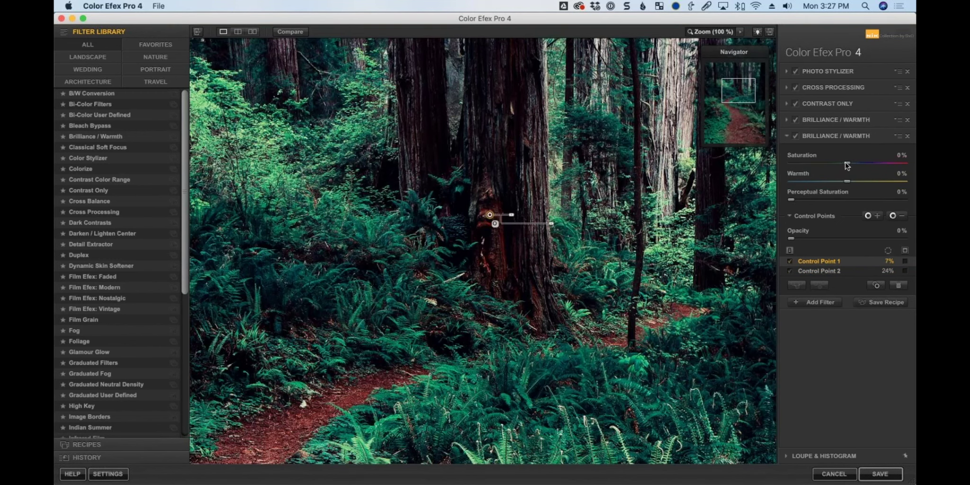
Set the second Brilliance / Warmth filter's saturation to 100%, check the full image, and save the Color Efex Pro 4 edit.
drag(847, 163, 915, 169)
click(708, 32)
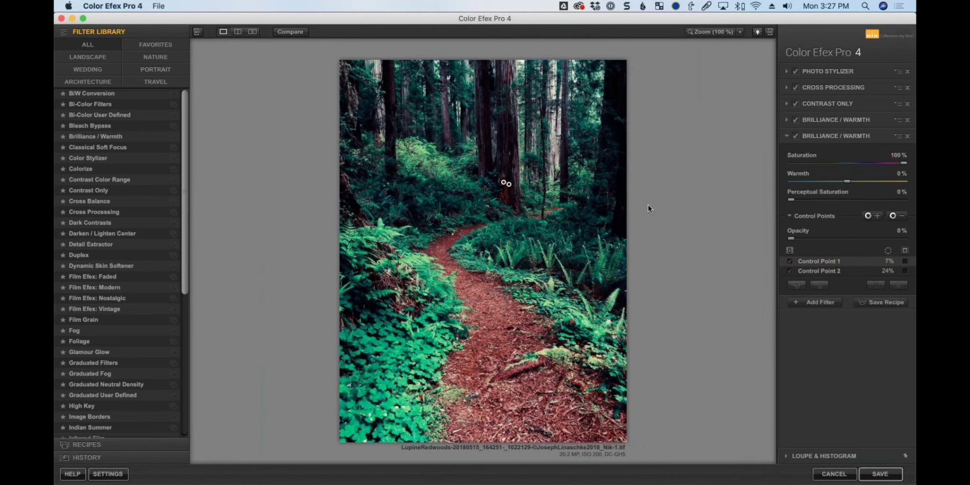
click(881, 474)
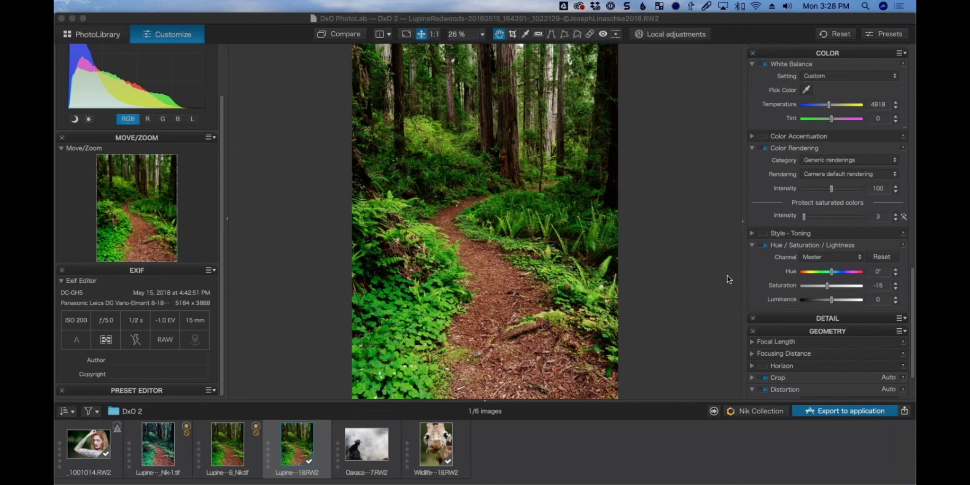
Open the Oaxaca photo of the man in the hat for customizing in DxO PhotoLab 2.
mouse_move(353, 436)
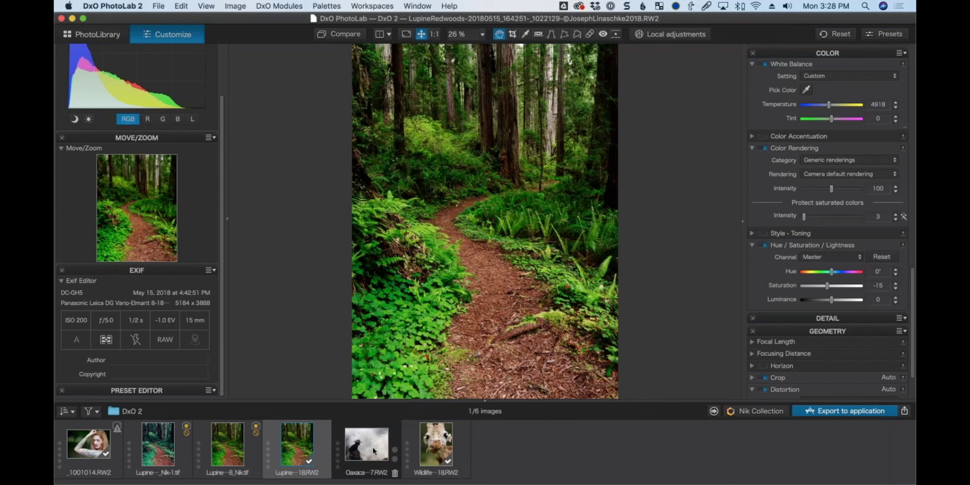
click(372, 446)
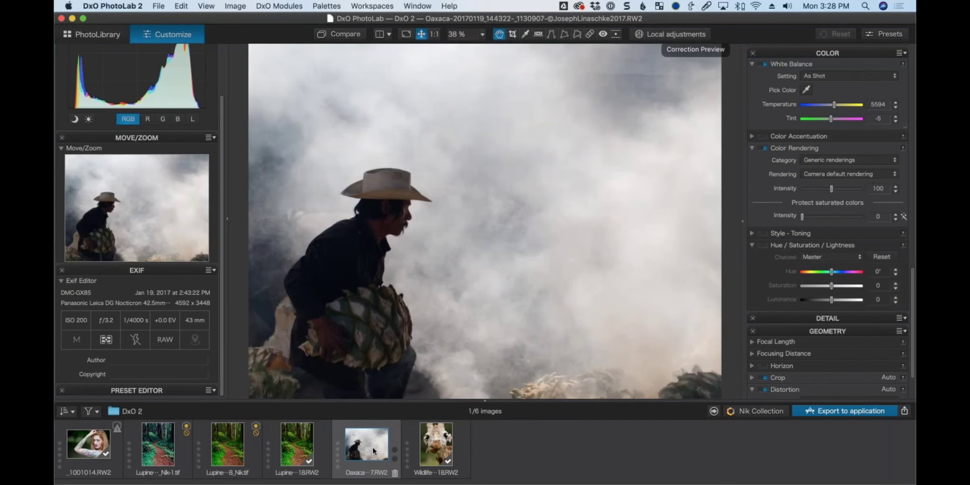
mouse_move(372, 446)
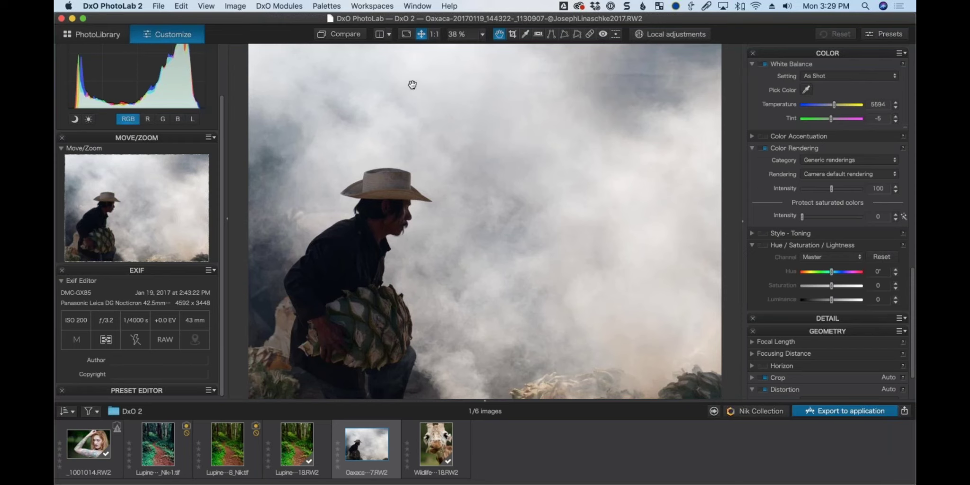
Shape the master tone curve into an S with darker shadows and brighter highlights, and compare the photo with the curve off and on.
scroll(808, 265, up, 10)
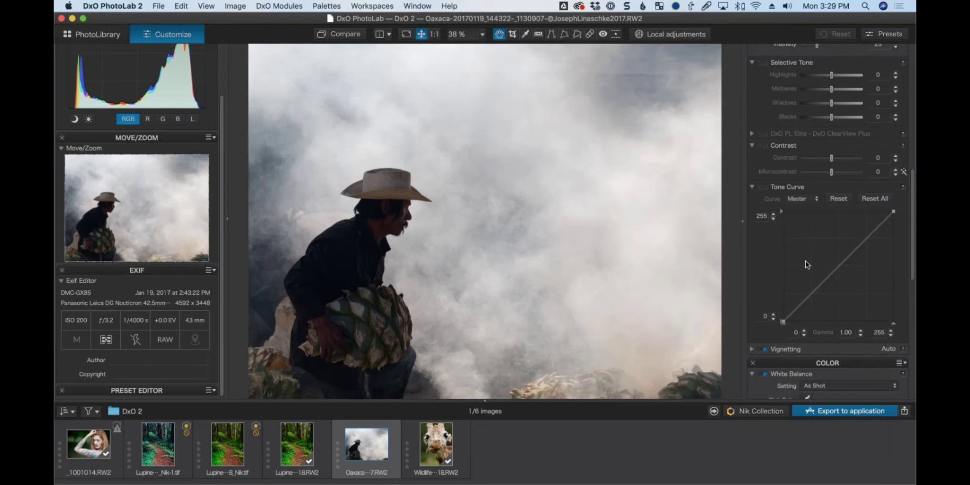
drag(816, 234, 817, 240)
drag(869, 182, 869, 176)
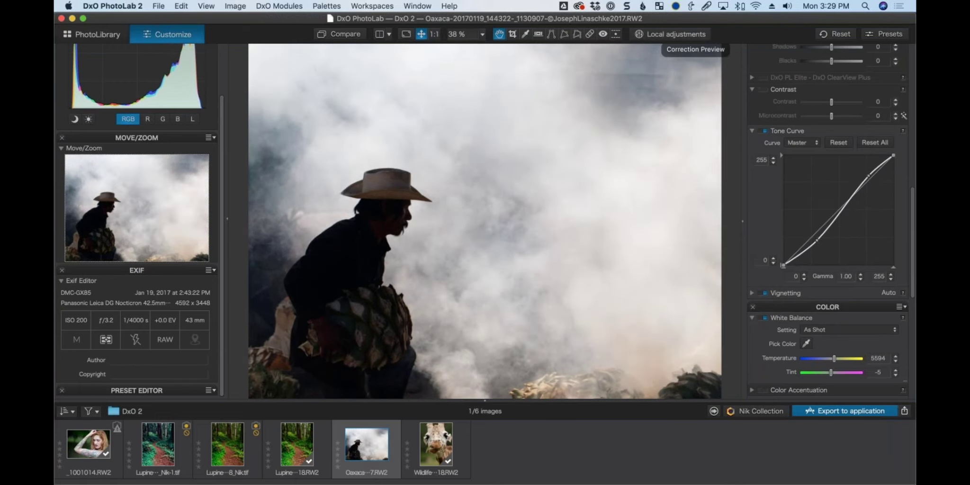
drag(816, 240, 819, 244)
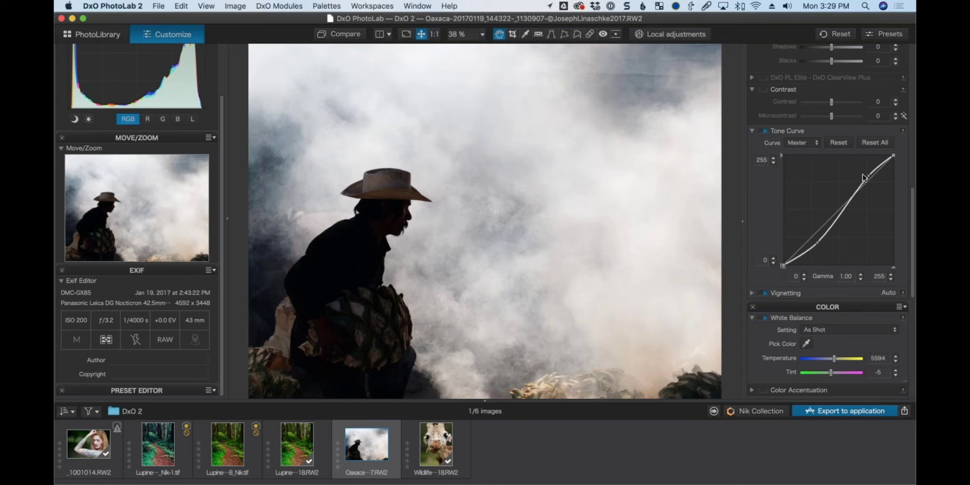
drag(869, 175, 870, 177)
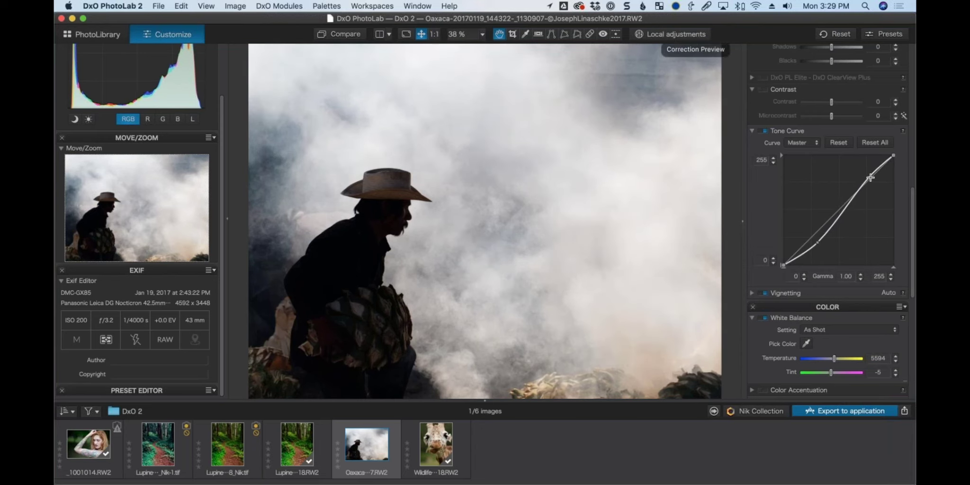
click(765, 130)
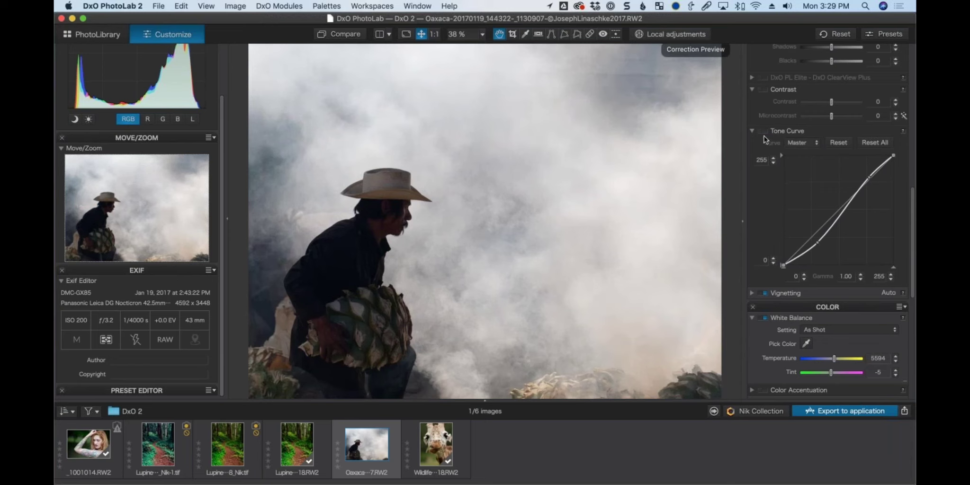
click(764, 131)
Remove both added points from the master tone curve and turn the Tone Curve correction off.
drag(818, 243, 876, 260)
double_click(869, 177)
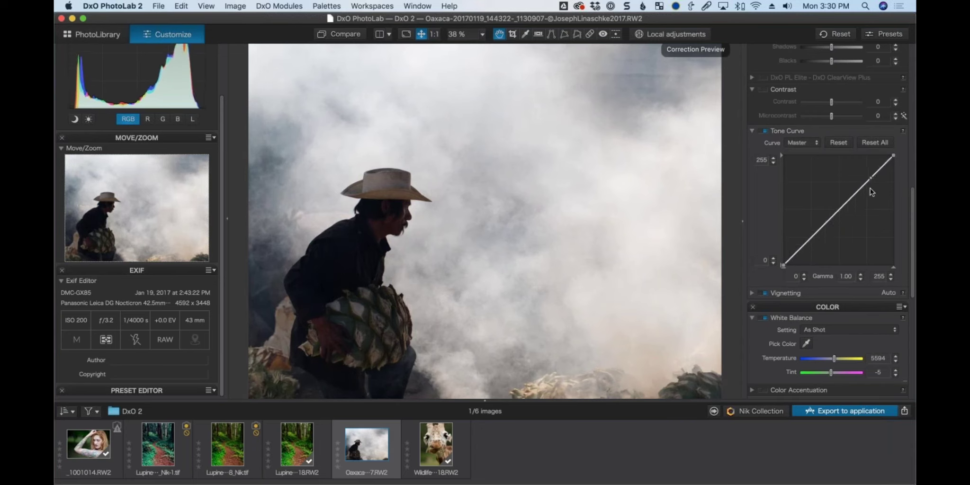
click(764, 130)
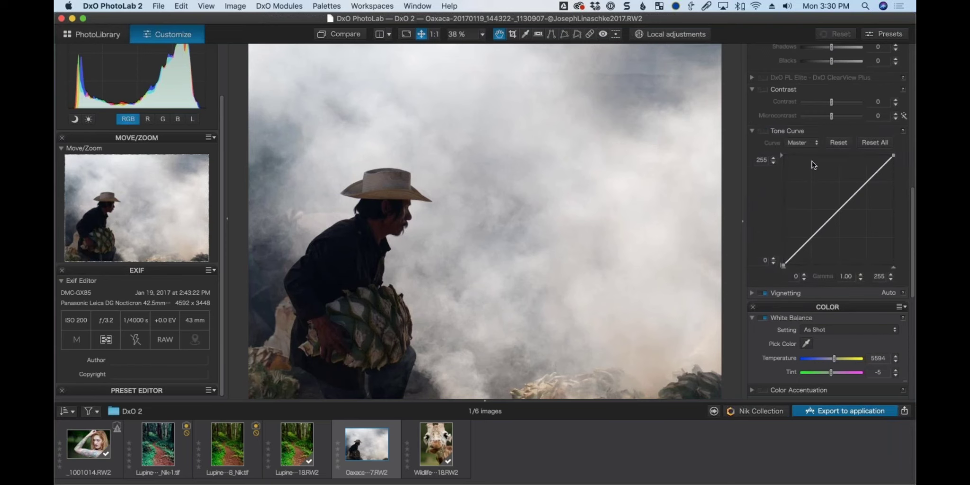
Raise the uniform DxO Smart Lighting intensity to 85.
scroll(812, 160, up, 5)
scroll(812, 162, up, 3)
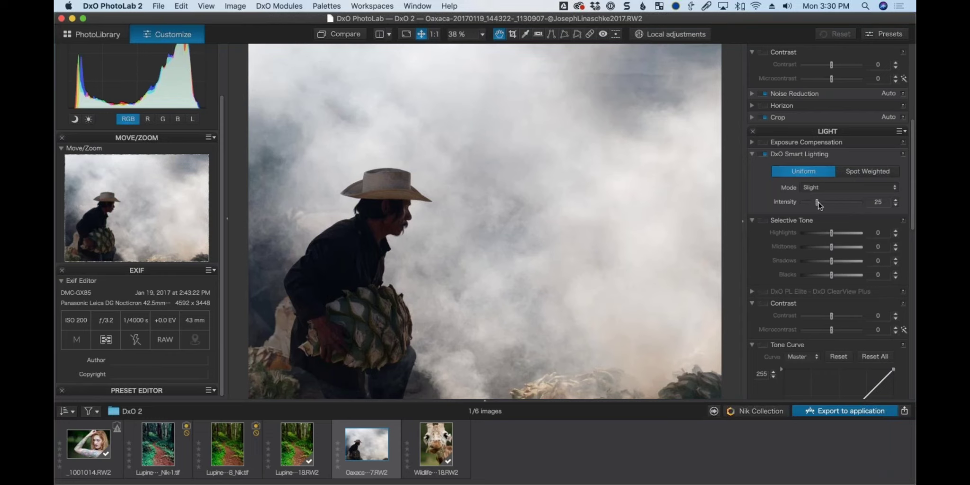
drag(819, 203, 851, 202)
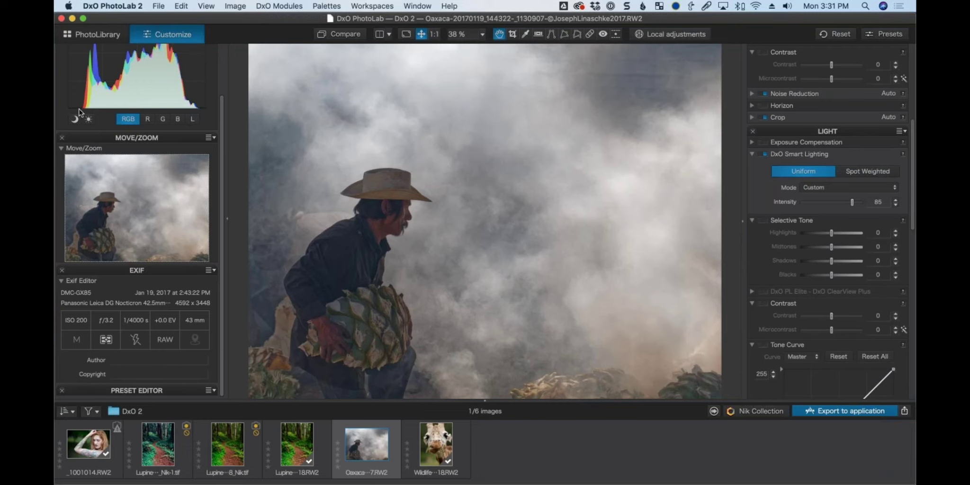
Pull in the master tone curve's endpoints, setting the black input to 23 and the white input to 241.
scroll(815, 224, down, 5)
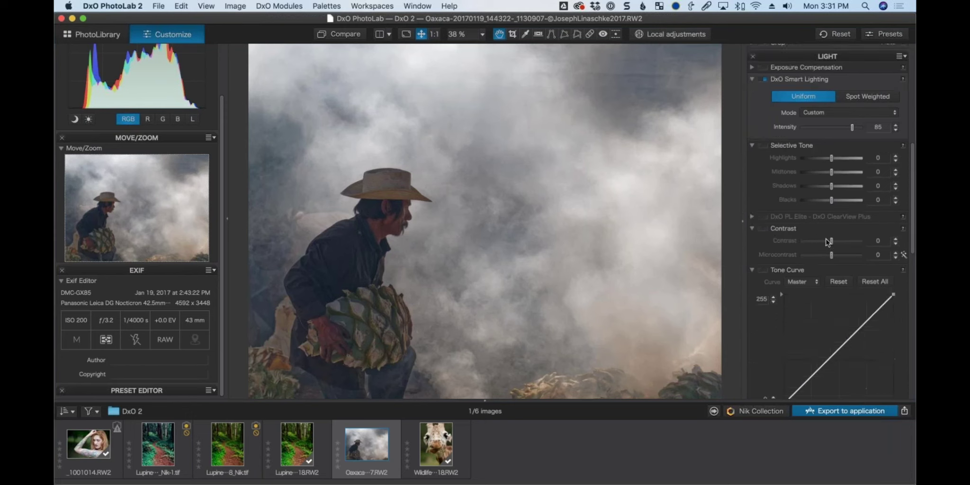
drag(805, 228, 795, 251)
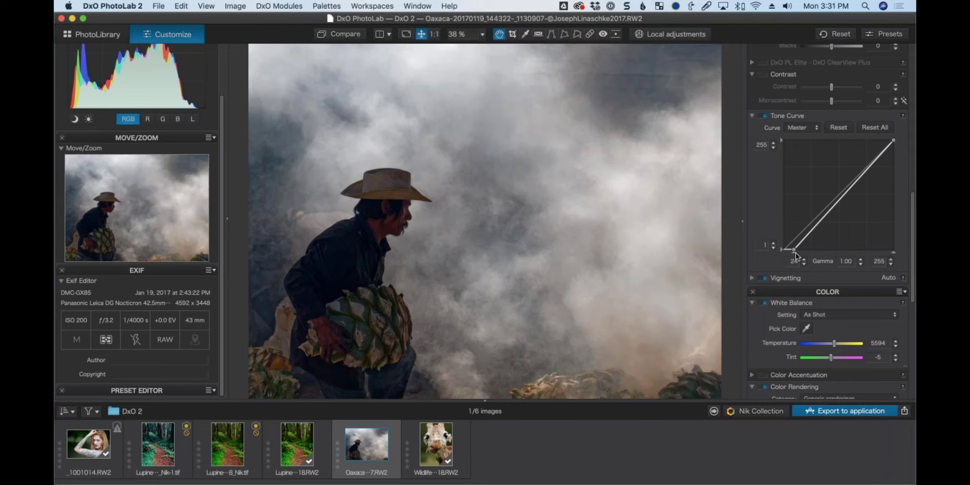
mouse_move(794, 251)
mouse_down()
mouse_move(773, 253)
mouse_move(794, 251)
mouse_up()
drag(893, 141, 888, 143)
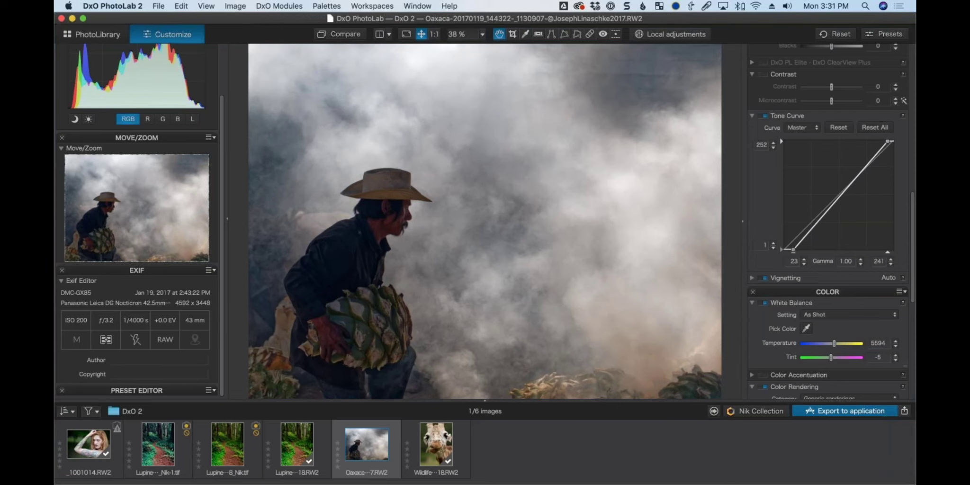
Turn on Hue / Saturation / Lightness and slightly lower the saturation of the Reds channel.
scroll(799, 150, down, 10)
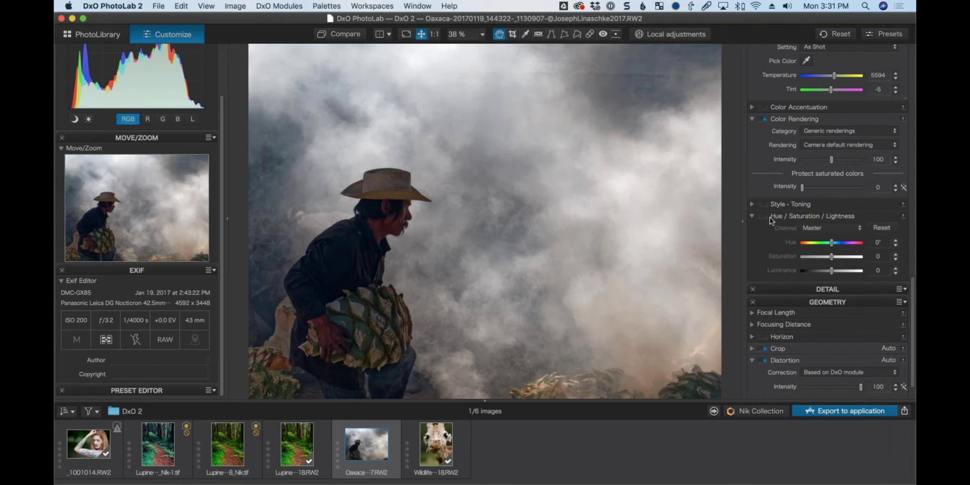
click(764, 216)
scroll(786, 222, down, 1)
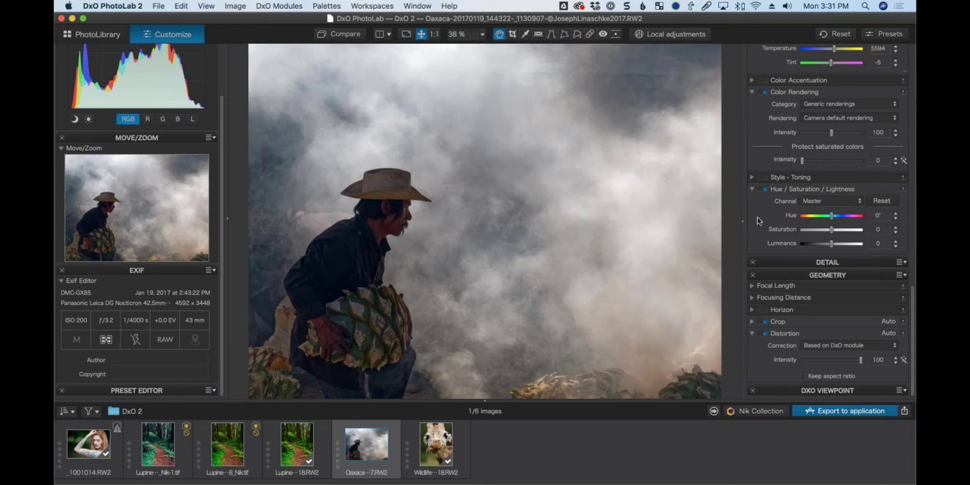
click(840, 202)
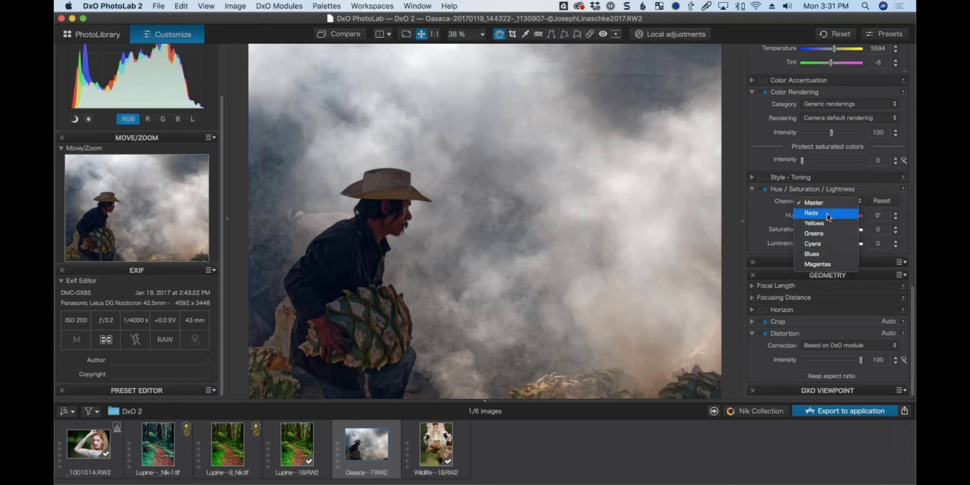
click(827, 213)
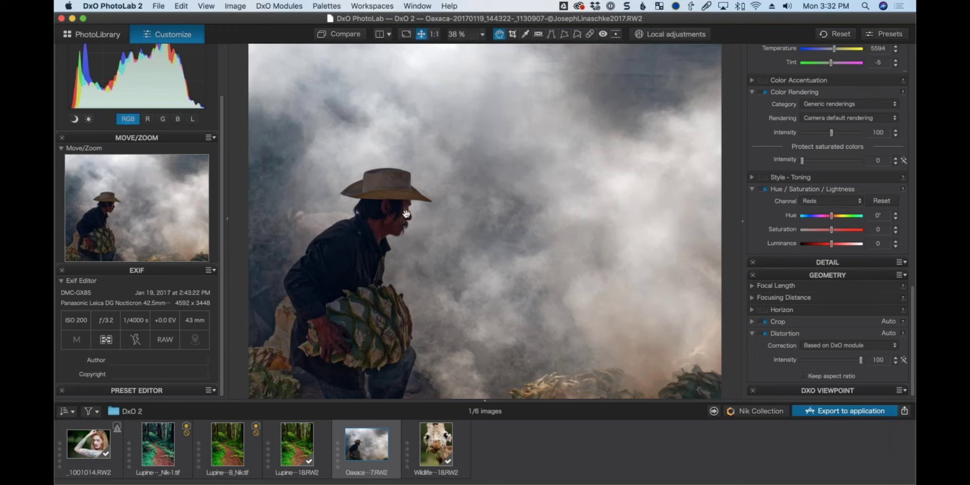
drag(832, 232, 824, 229)
Turn on the Contrast correction, try Microcontrast at 100, and settle it at 32.
scroll(833, 154, up, 10)
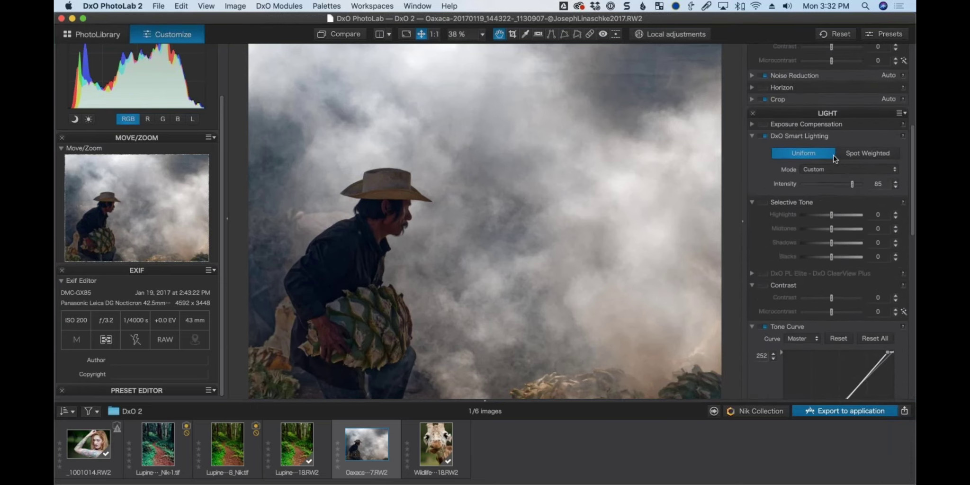
scroll(834, 158, up, 5)
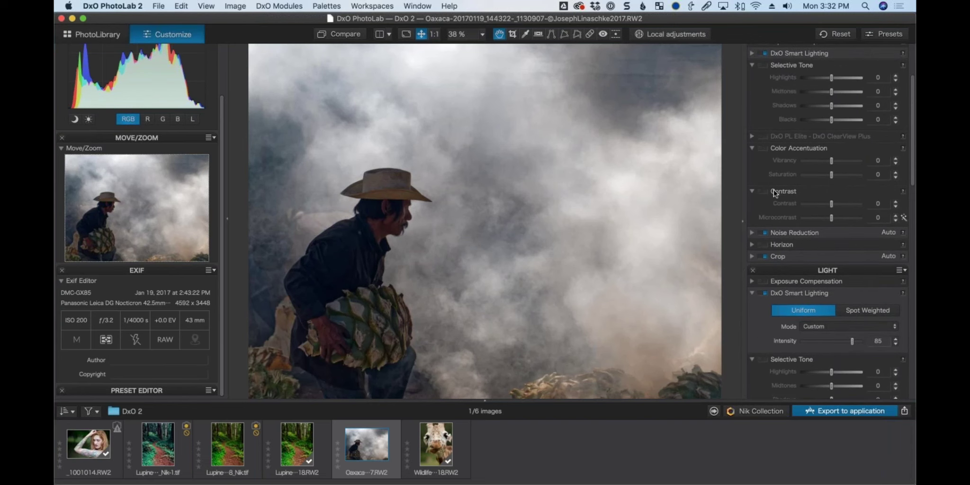
click(762, 194)
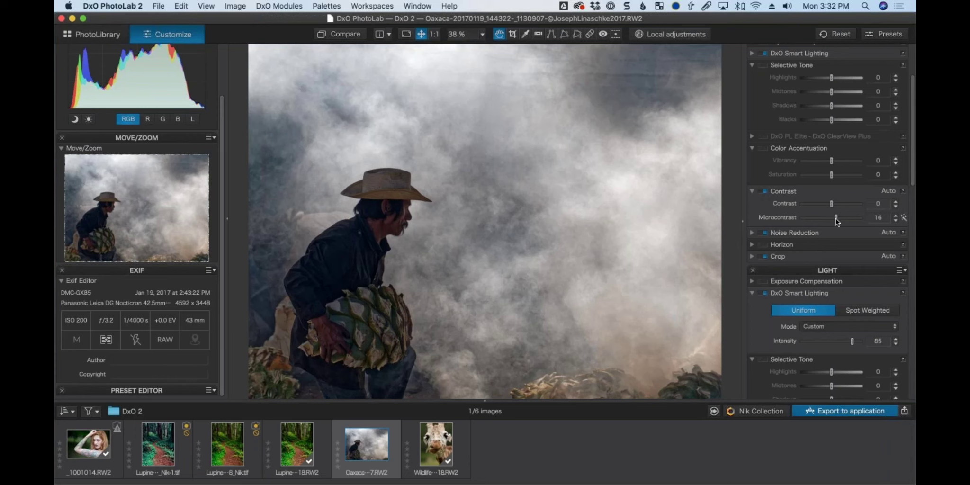
drag(840, 217, 870, 219)
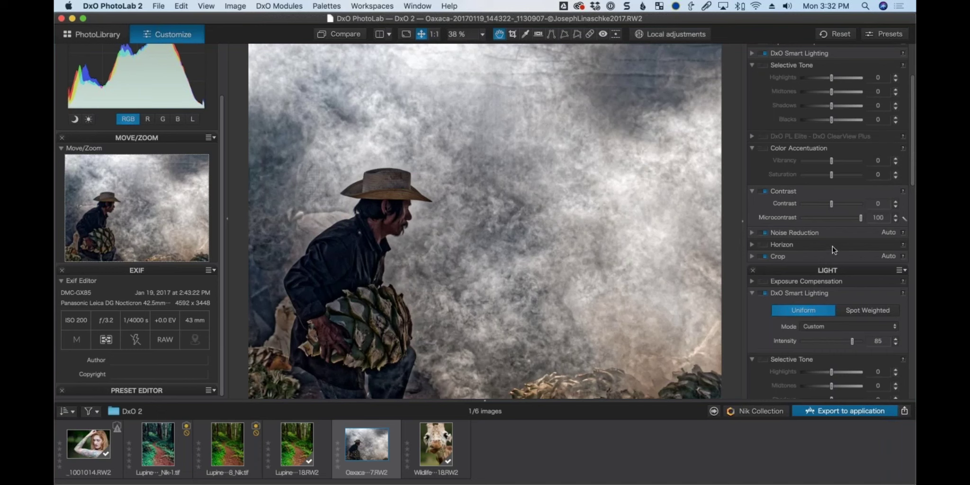
drag(860, 219, 843, 221)
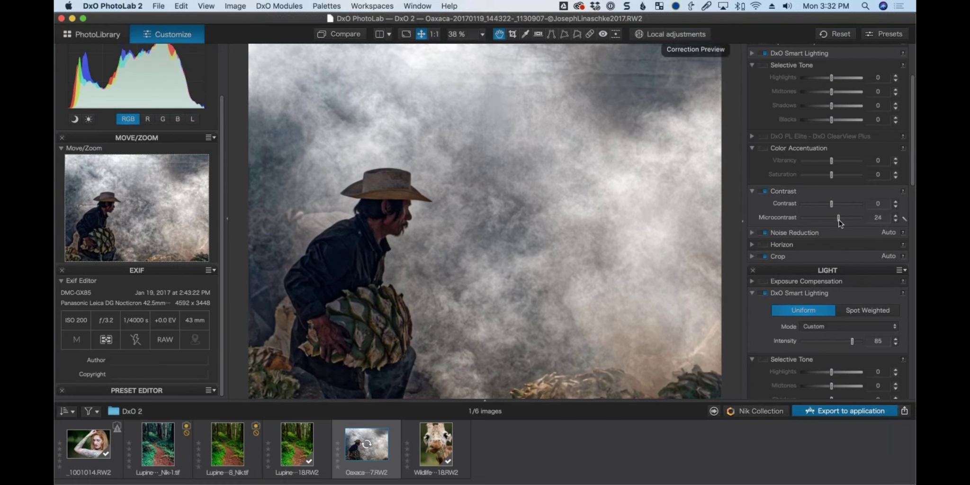
drag(839, 220, 840, 216)
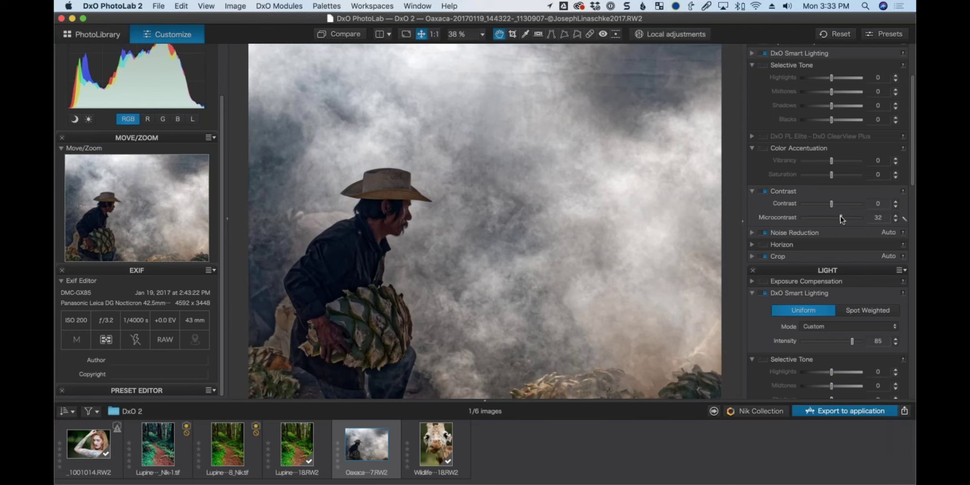
Send the smoky Oaxaca image to Analog Efex Pro 2 and apply the Classic Camera 4 preset.
click(761, 412)
click(468, 110)
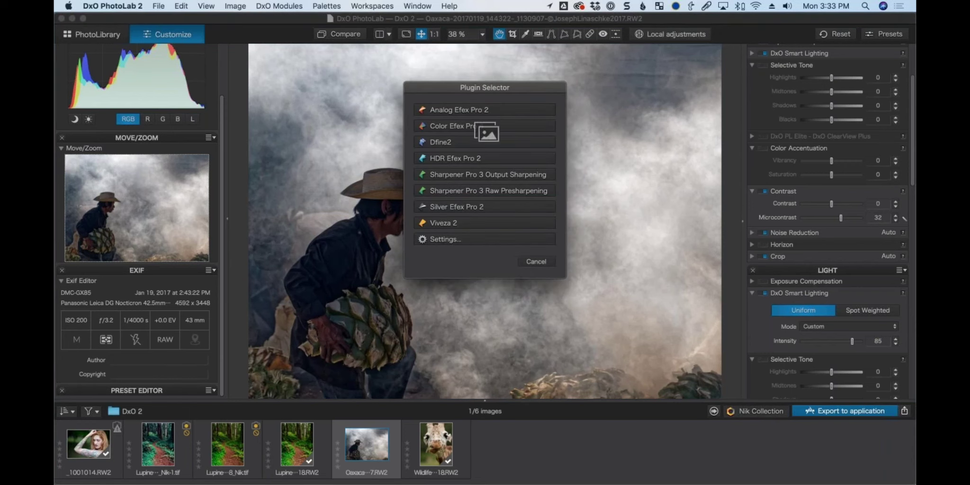
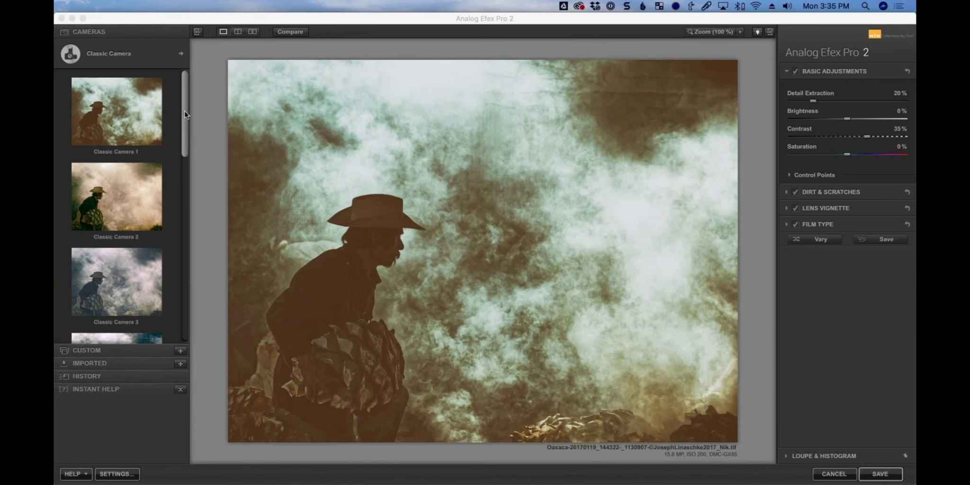
drag(184, 114, 182, 164)
click(143, 194)
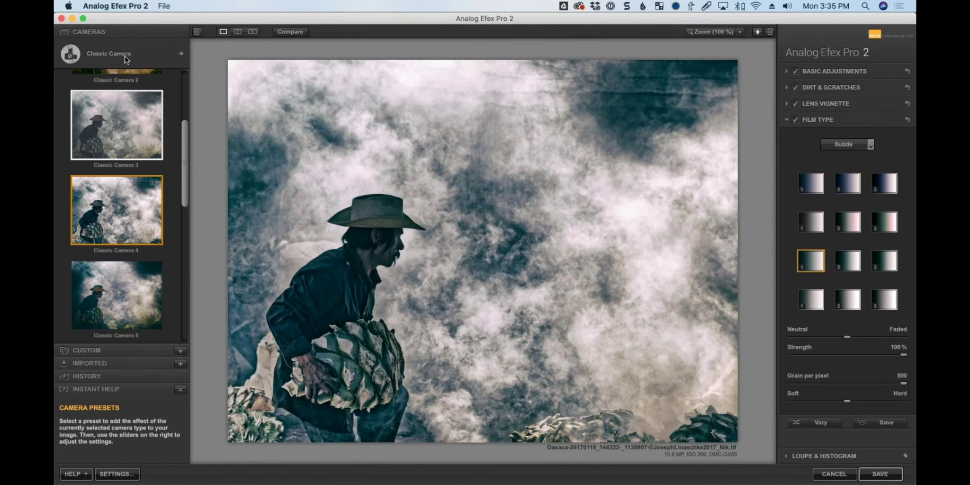
Switch to the En Vogue tool combination and try its Autochrome 2 and Burned Edges 3 presets.
click(121, 48)
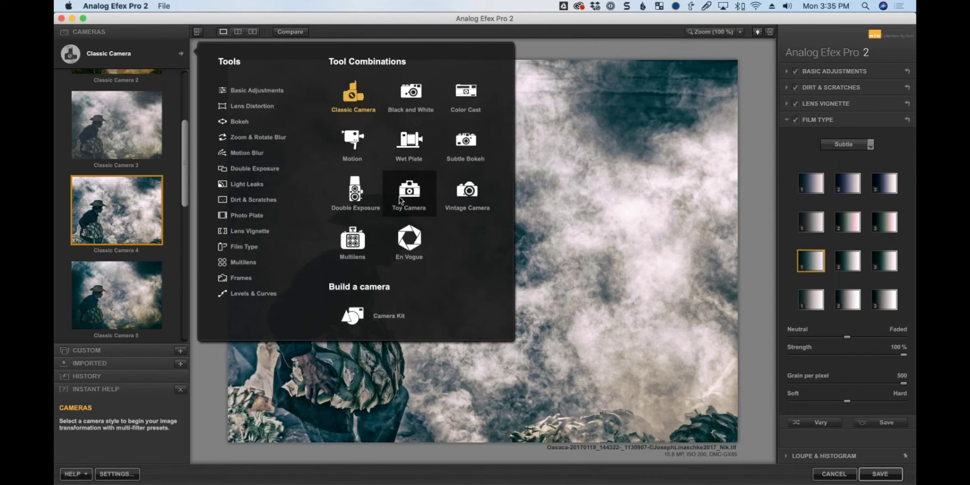
click(406, 241)
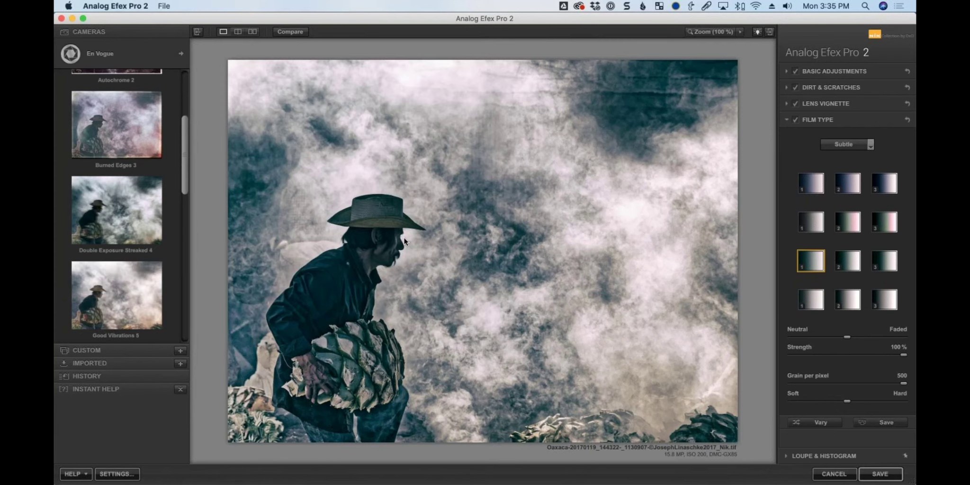
drag(184, 163, 183, 116)
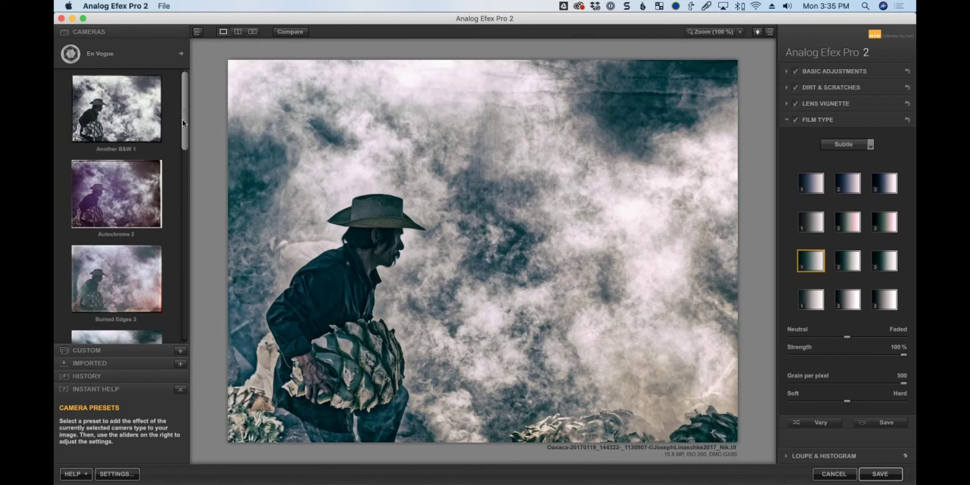
scroll(181, 128, down, 2)
click(138, 169)
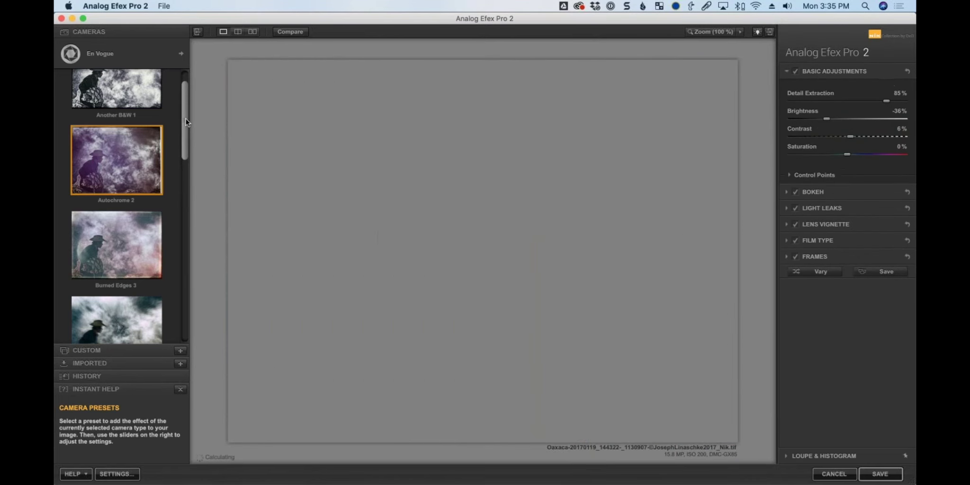
drag(186, 125, 177, 143)
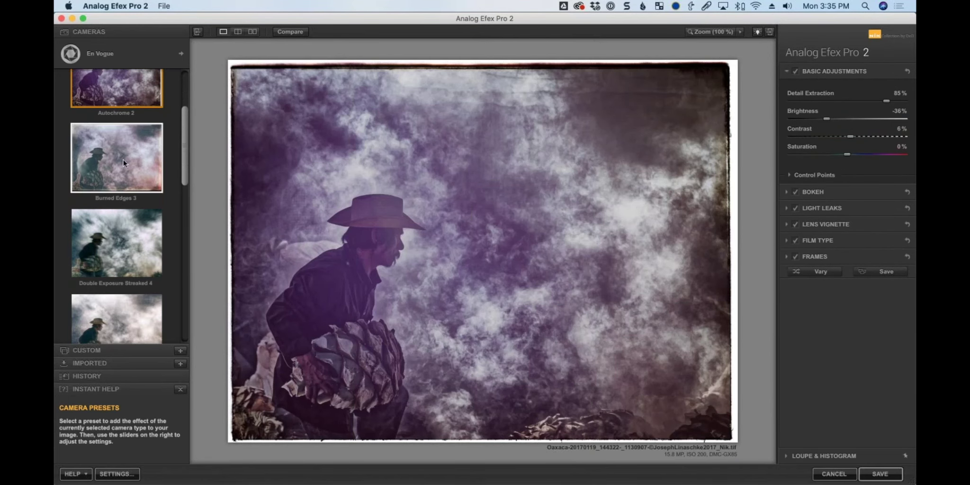
click(176, 177)
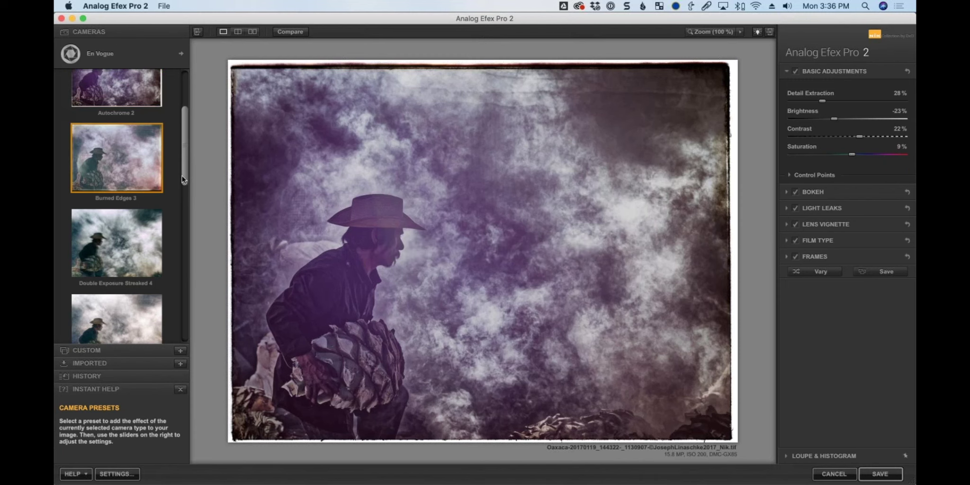
Generate three random En Vogue looks with I'm feeling lucky, keeping the third one.
drag(183, 175, 170, 340)
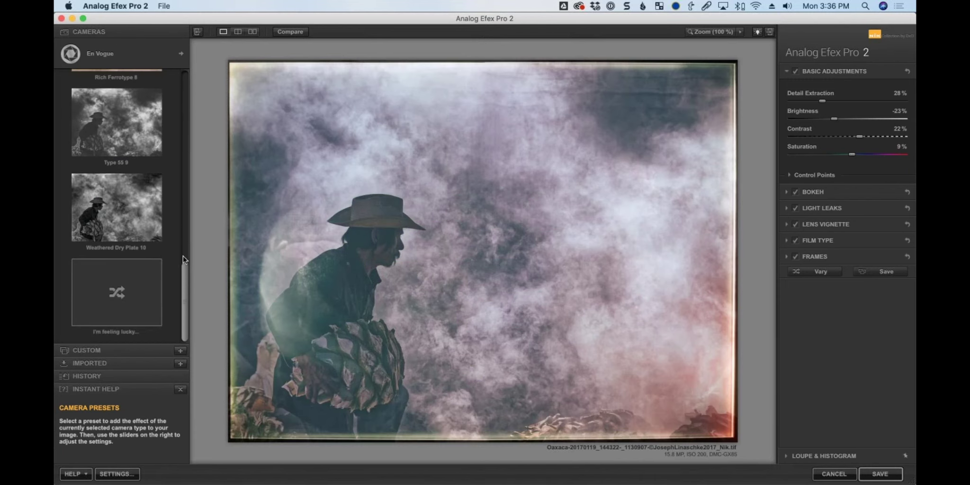
click(118, 296)
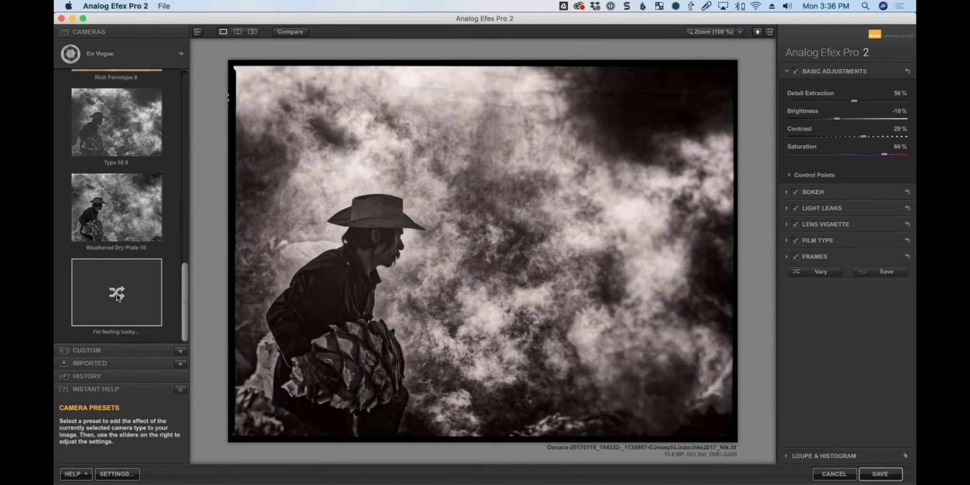
click(117, 294)
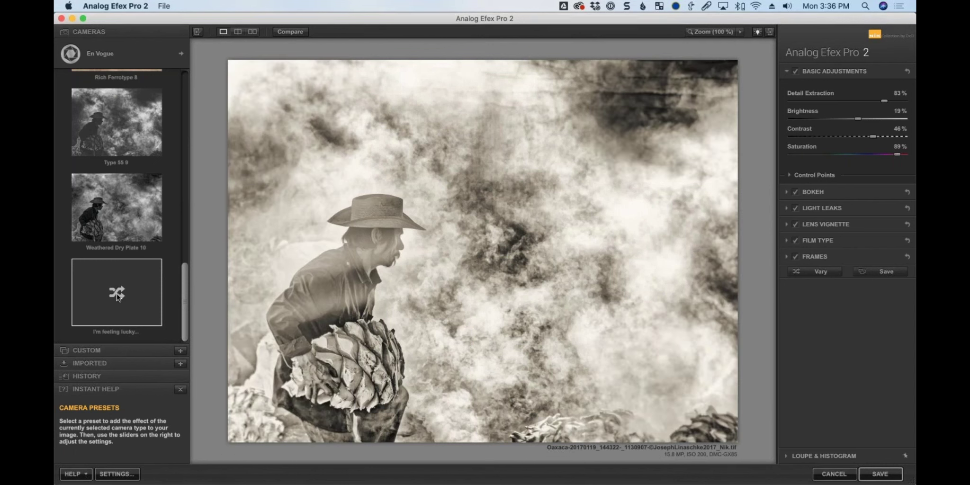
click(116, 294)
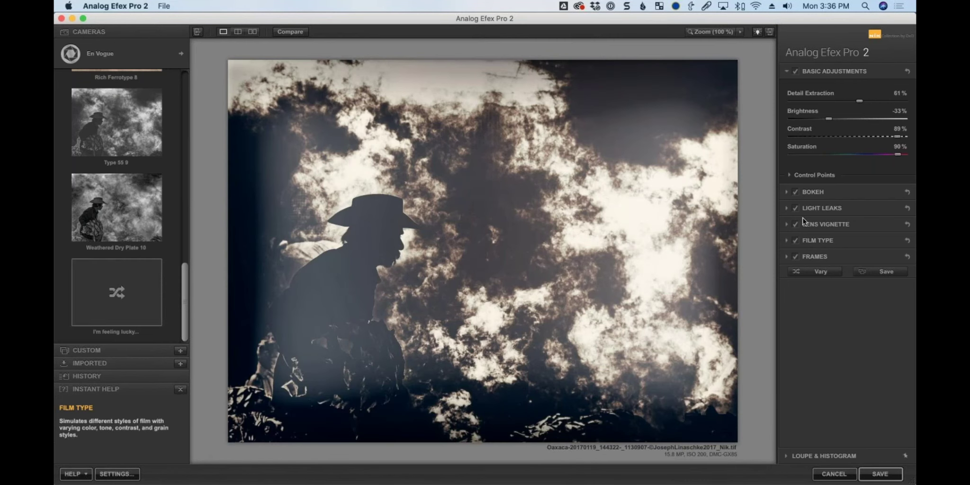
Set the Bokeh blur strength to 43%, center its focus area on the man and tighten the inner ring.
click(788, 193)
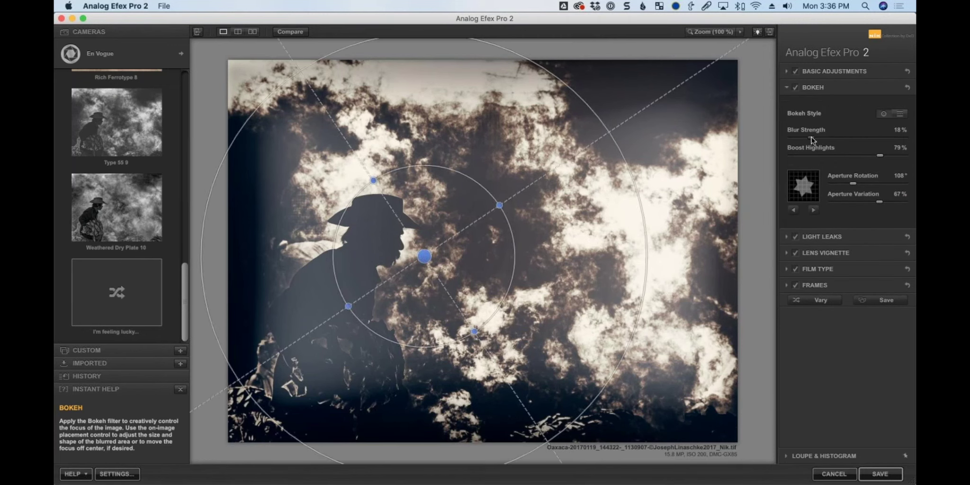
drag(808, 136, 839, 137)
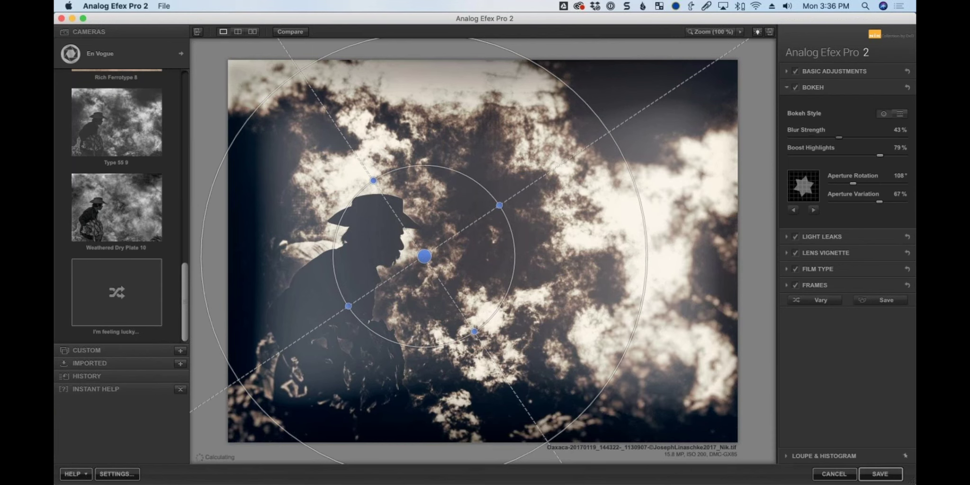
drag(422, 258, 372, 258)
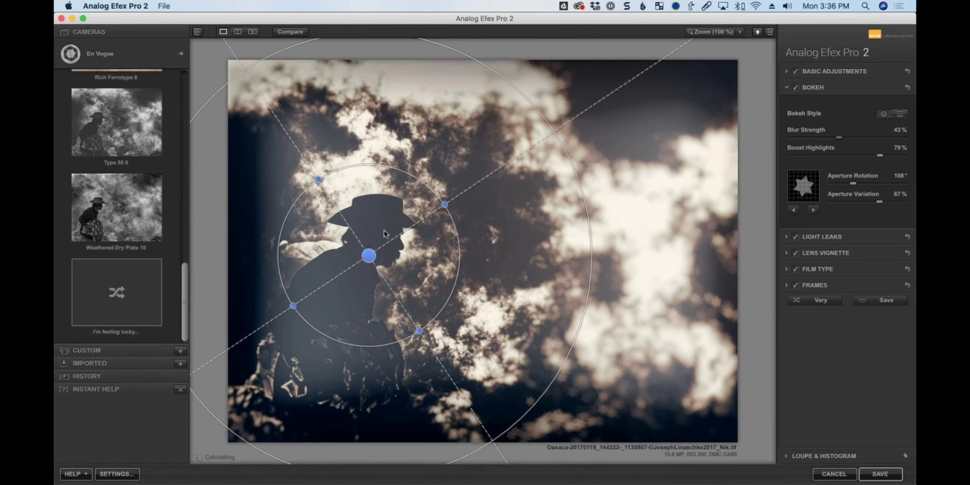
drag(444, 206, 427, 216)
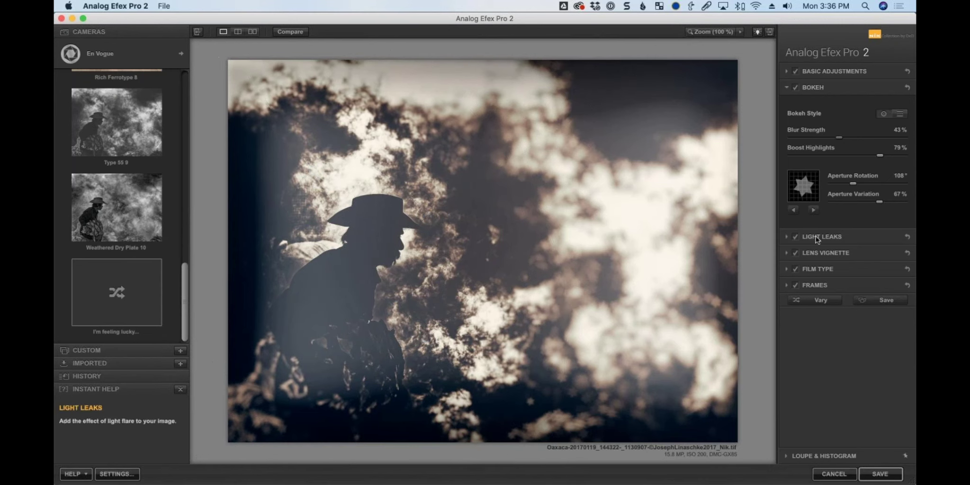
Try the orange and yellow Soft light leaks, choose the pink-striped one, and save the image back to DxO PhotoLab 2.
click(797, 236)
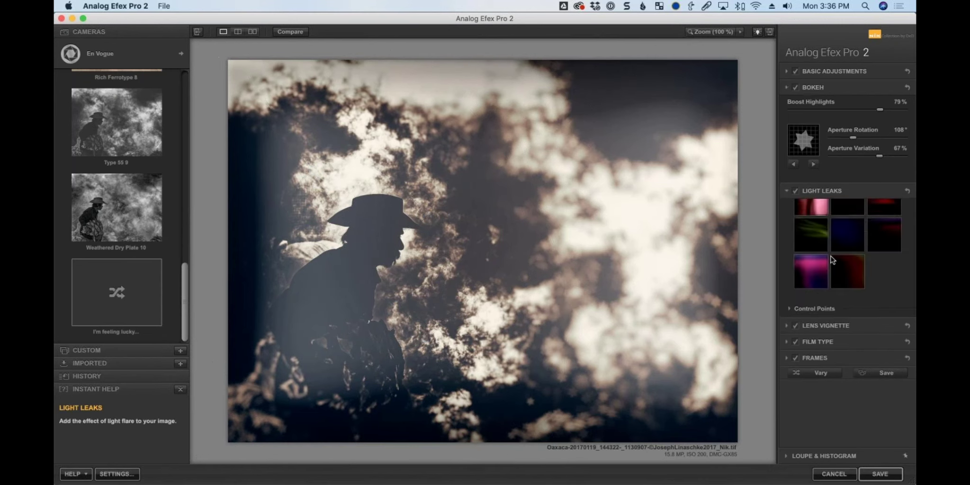
click(882, 229)
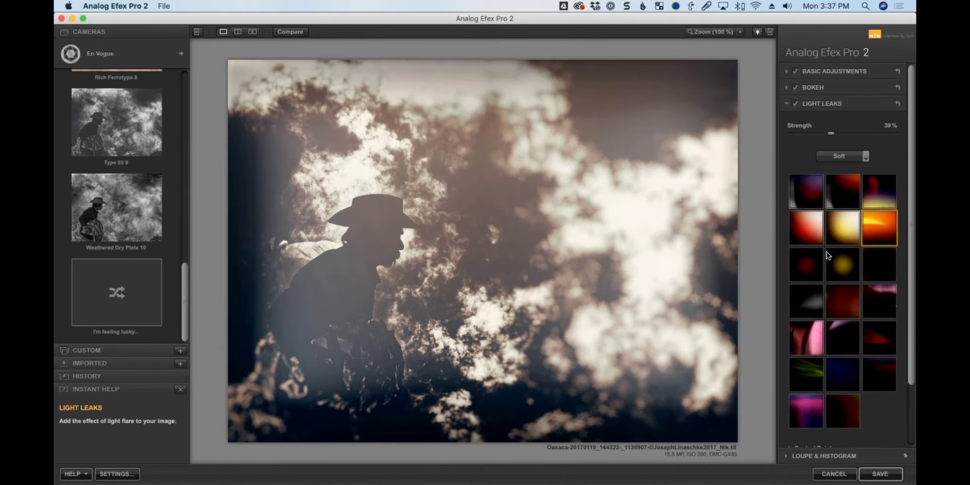
click(827, 225)
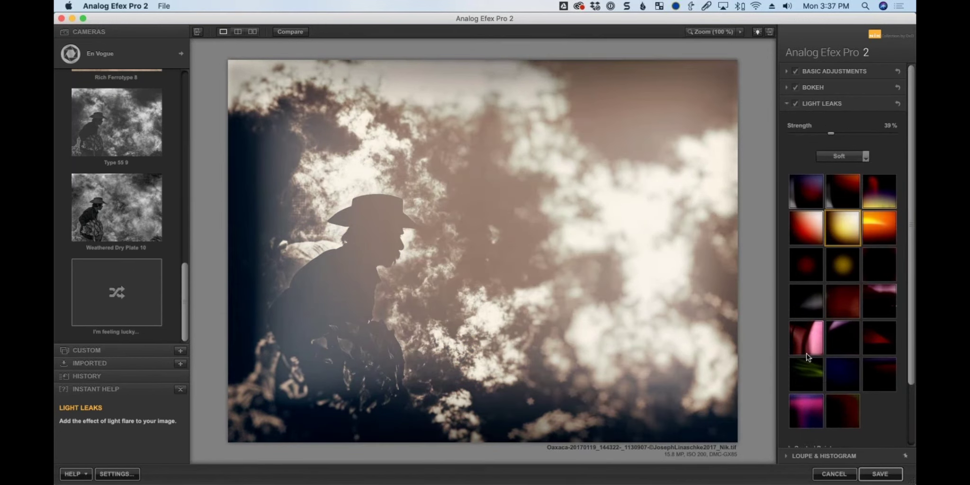
click(807, 352)
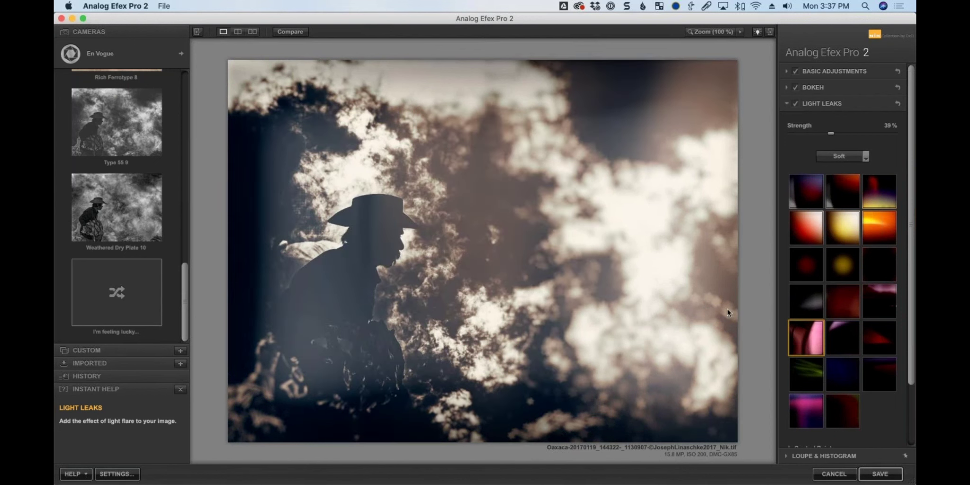
click(881, 473)
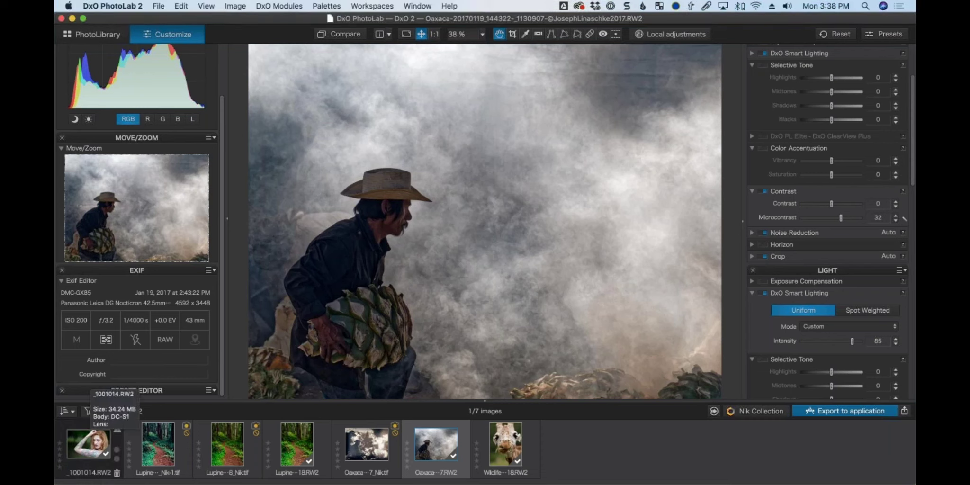
Open the red-haired portrait _1001014.RW2 and view the woman's face at 100%.
click(105, 449)
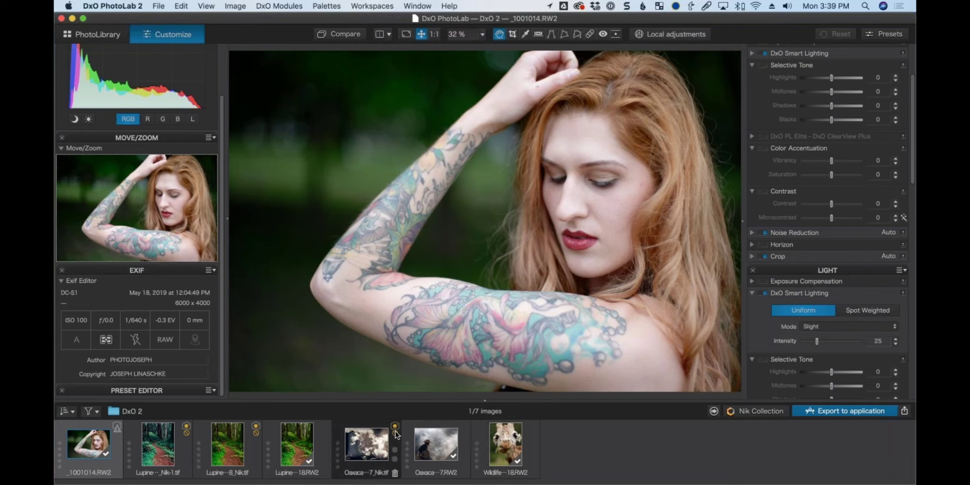
mouse_move(396, 436)
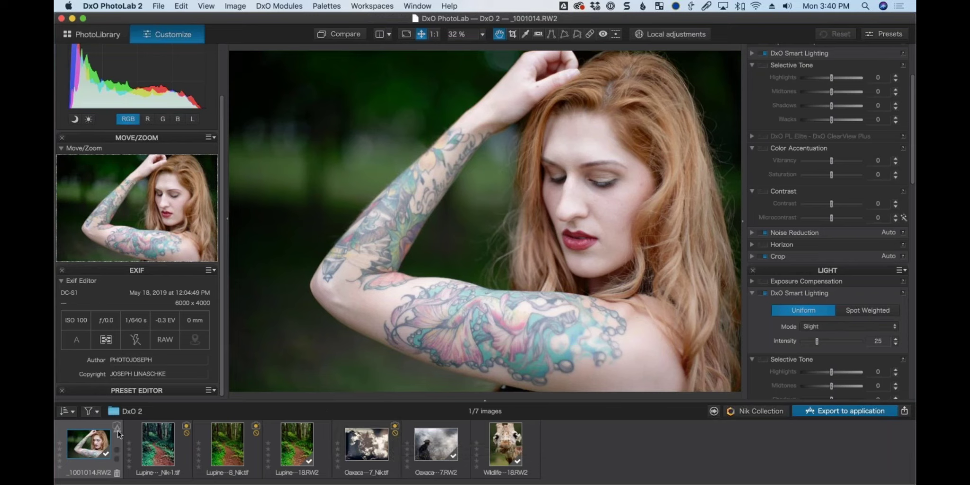
mouse_move(119, 433)
click(434, 37)
drag(602, 145, 281, 206)
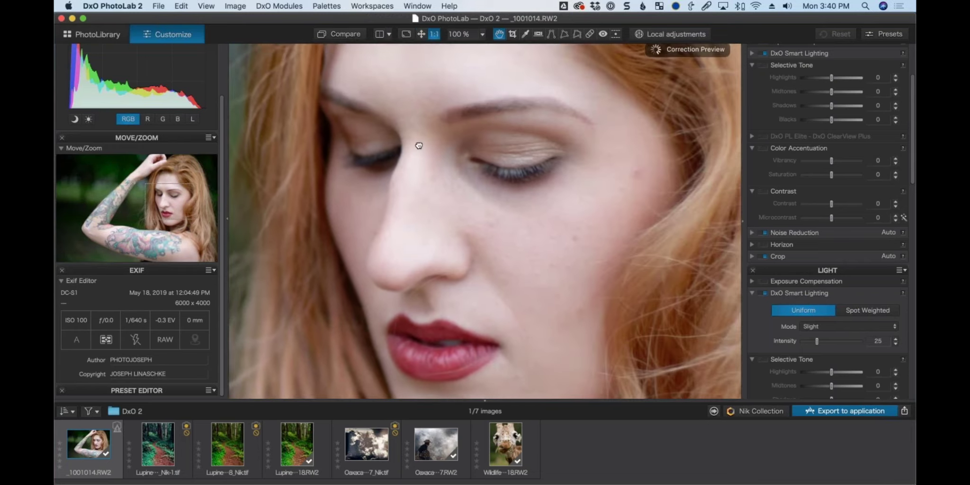
drag(418, 145, 343, 131)
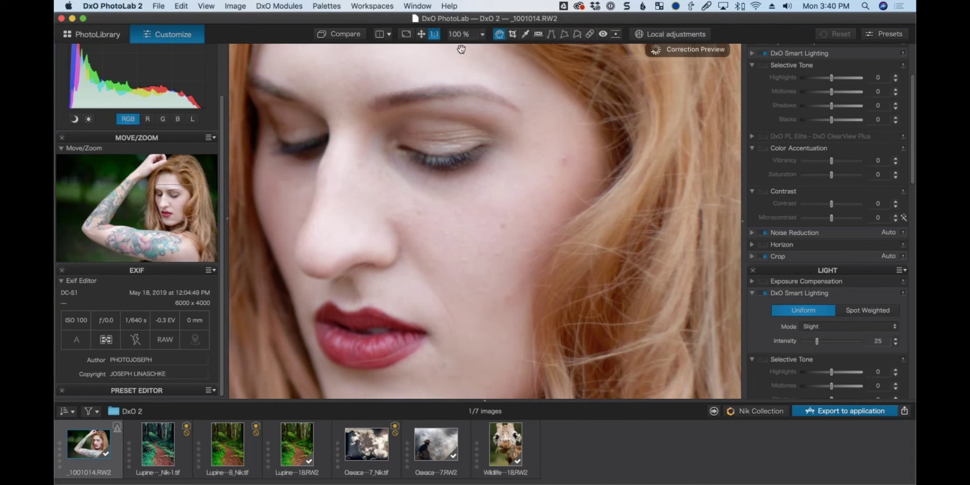
Use Repair at size 19 with masks shown to remove spots on the temple, cheek and beside the nose.
click(590, 34)
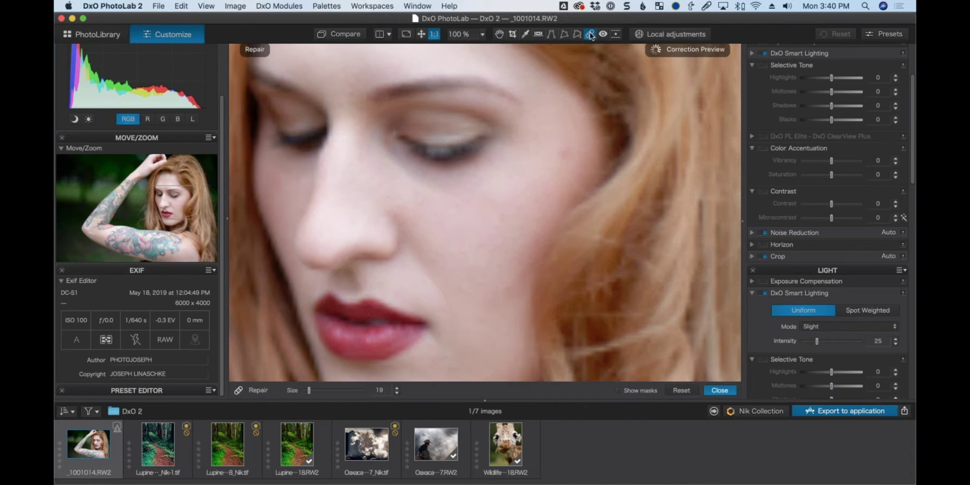
click(563, 151)
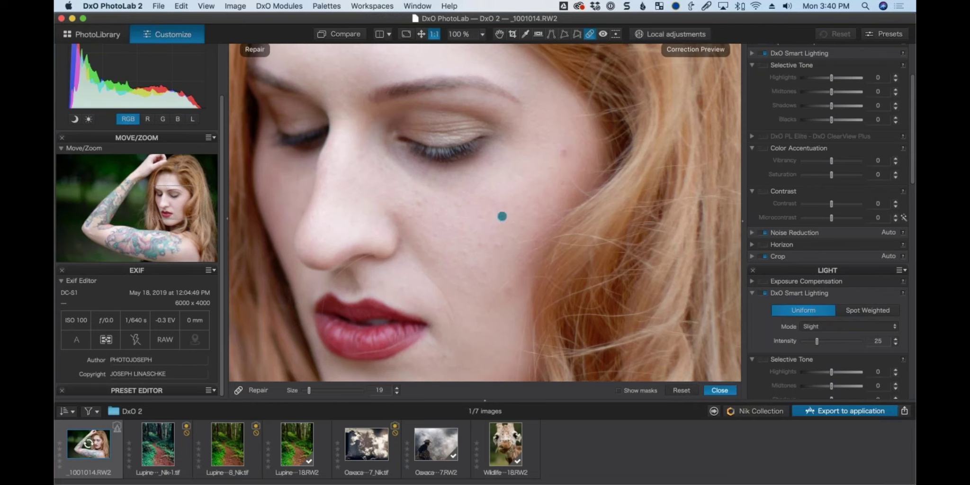
click(618, 390)
click(510, 288)
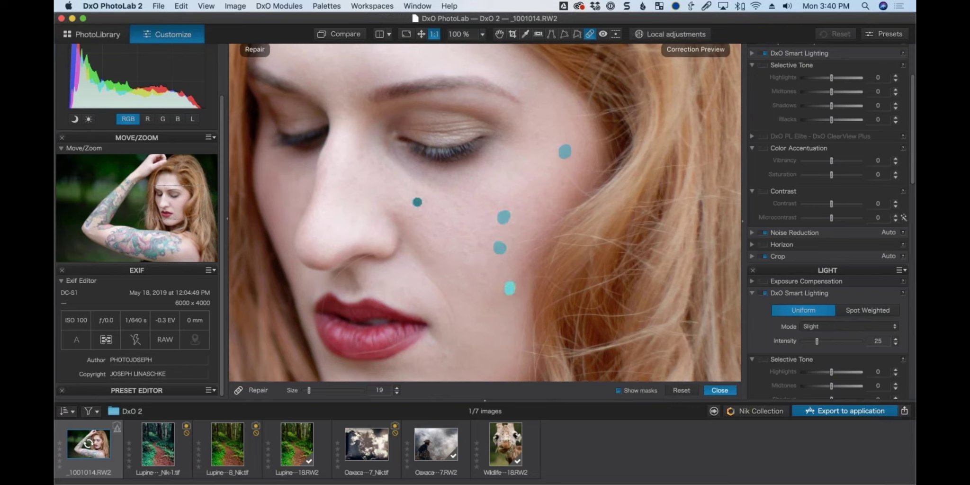
click(417, 203)
click(411, 214)
Repair the spots on the eyelid, nose and above the upper lip, hide the masks and close the Repair tool.
click(491, 140)
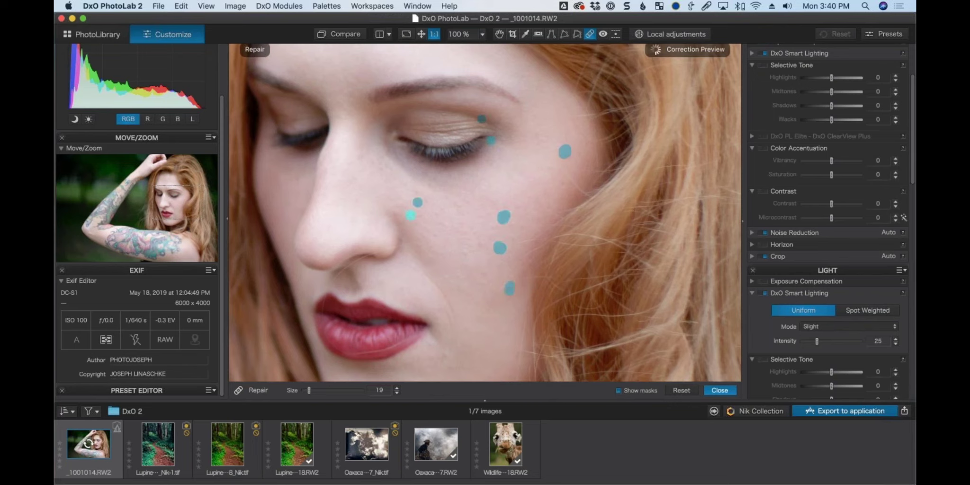
click(442, 115)
click(364, 212)
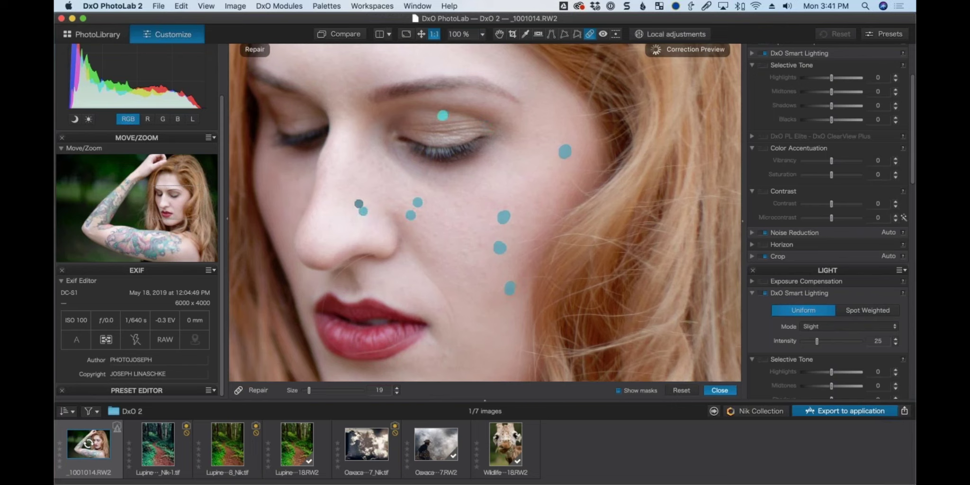
click(356, 197)
click(391, 277)
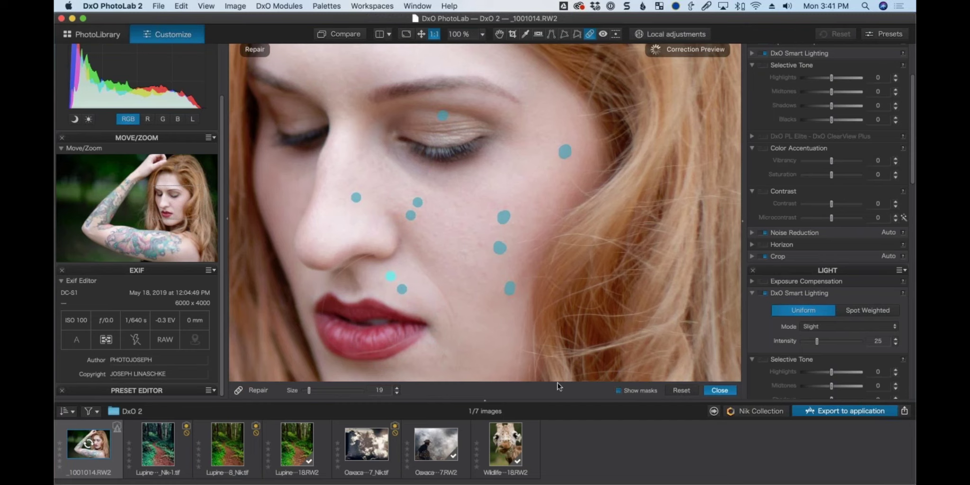
click(618, 390)
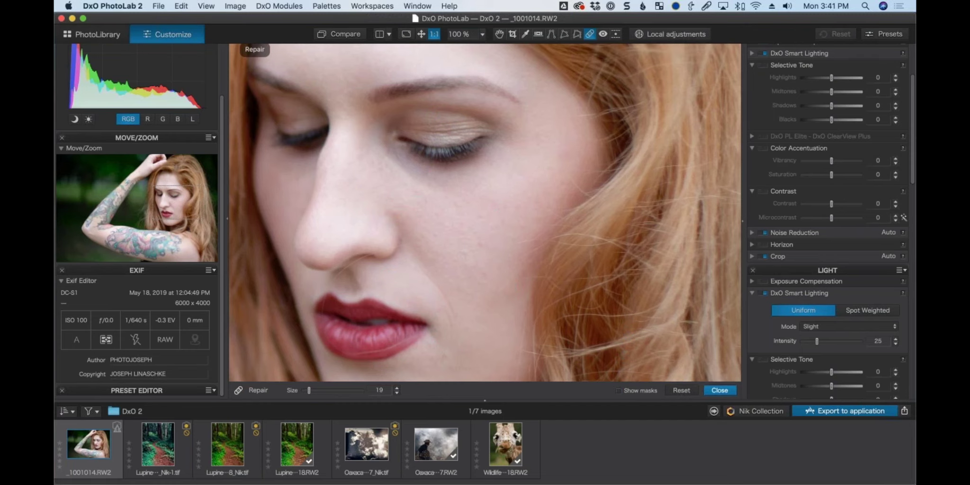
click(719, 390)
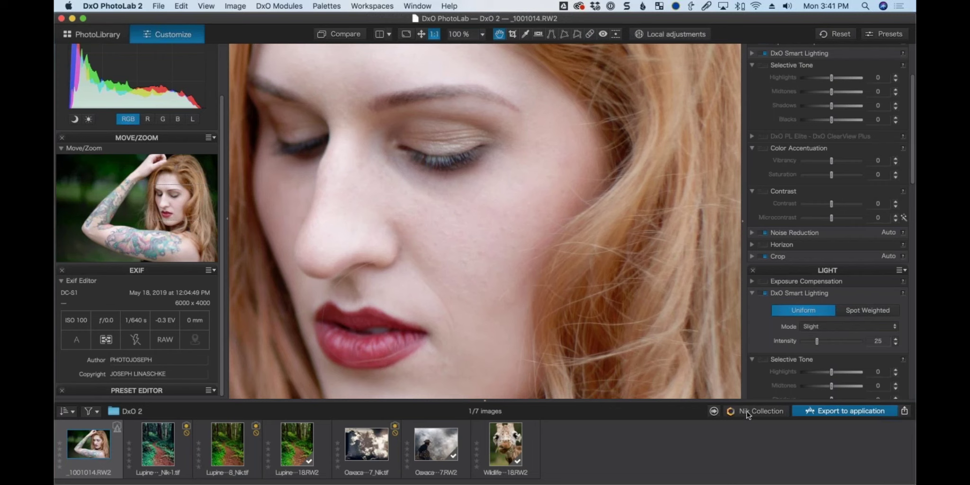
Send the retouched portrait _1001014.RW2 from the Nik Collection plugin selector to Analog Efex Pro 2.
click(799, 421)
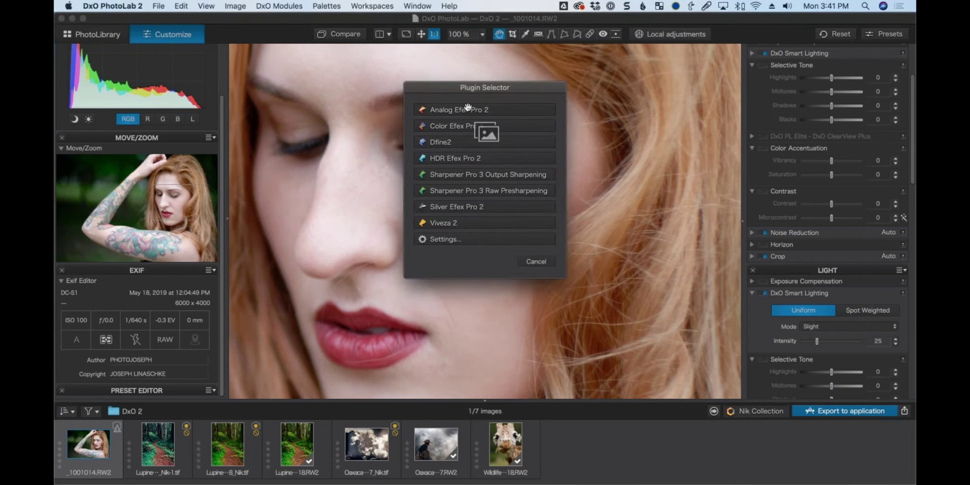
click(464, 105)
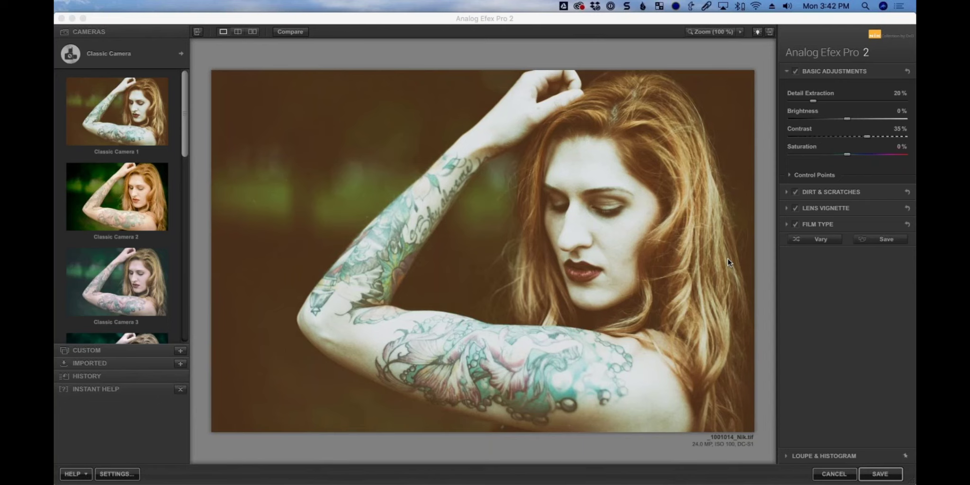
Browse the En Vogue and Vintage Camera preset previews for the portrait.
click(148, 61)
click(148, 60)
click(419, 250)
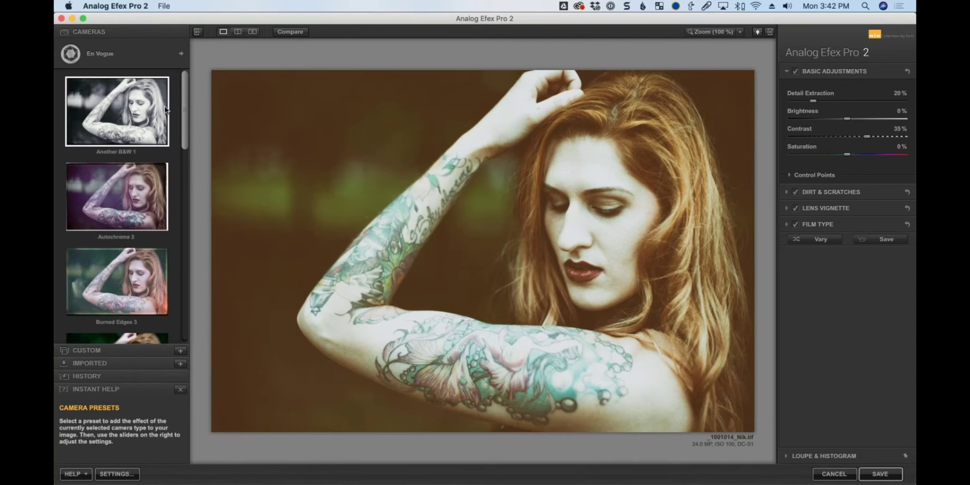
drag(185, 103, 183, 126)
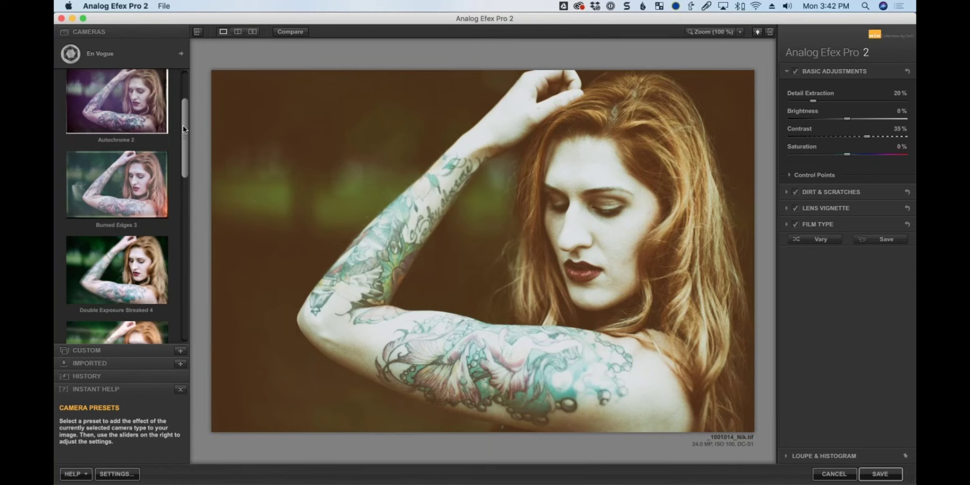
drag(183, 125, 187, 292)
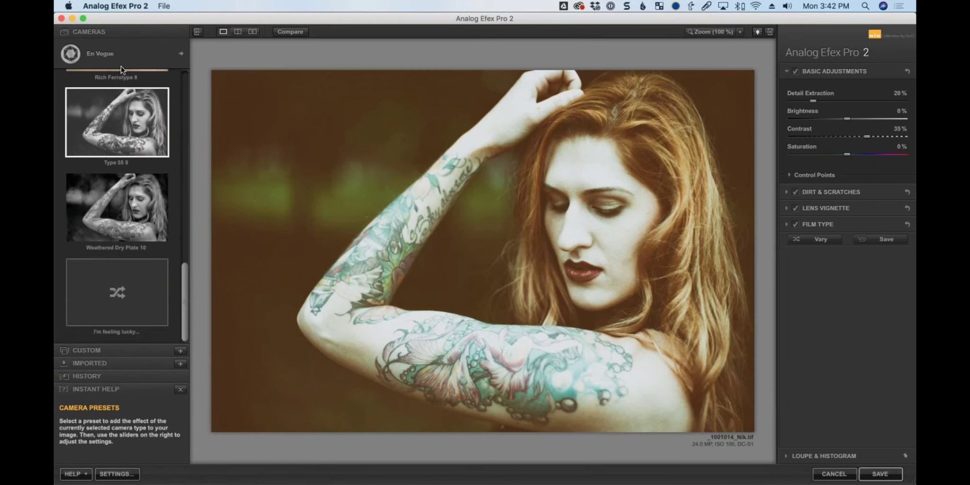
click(108, 43)
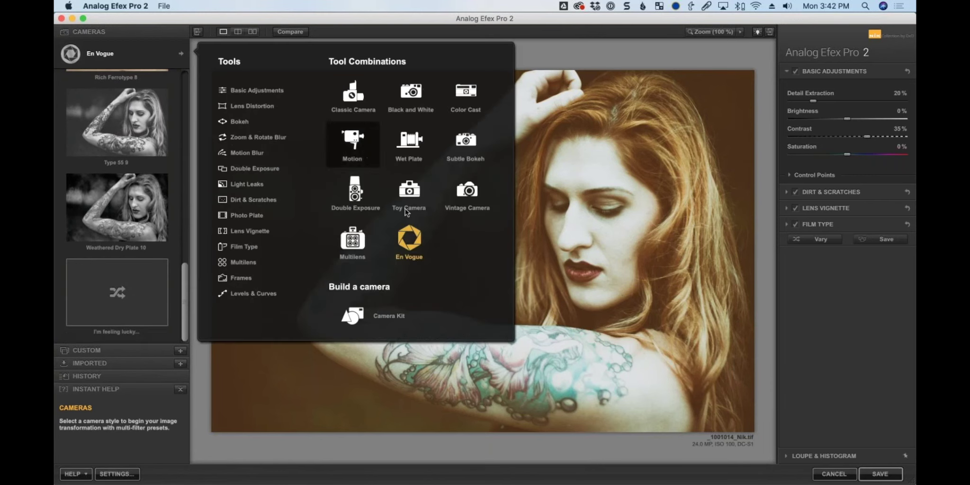
click(467, 192)
drag(182, 242, 181, 75)
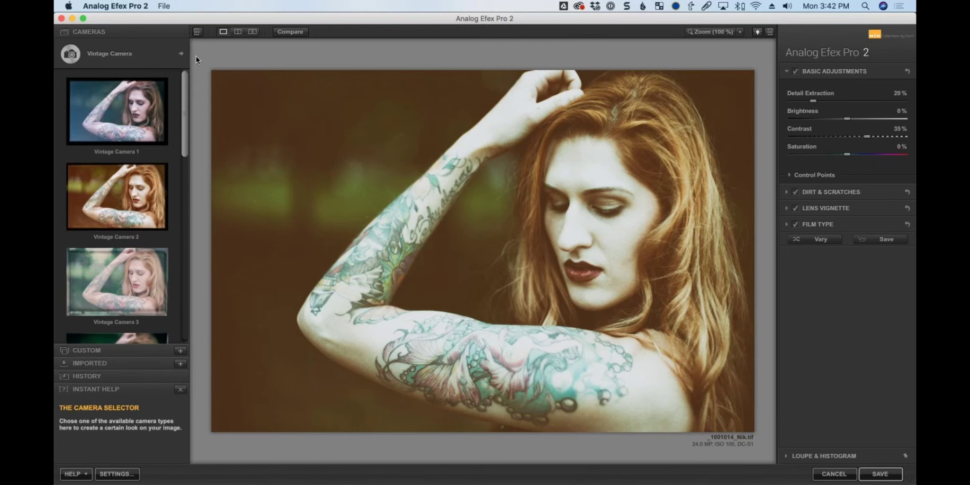
Return to the Classic Camera presets, try Classic Camera 2 and apply Classic Camera 5 to the portrait.
click(184, 55)
click(360, 99)
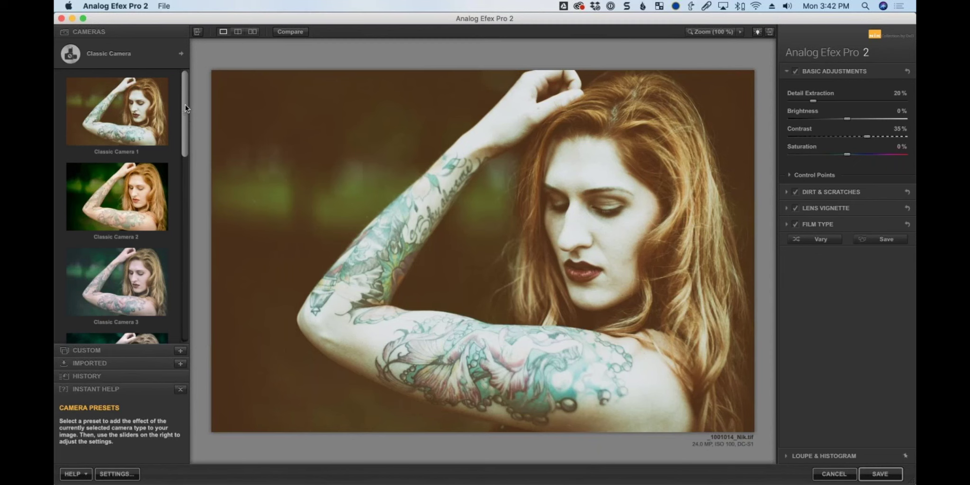
scroll(185, 105, down, 2)
click(156, 179)
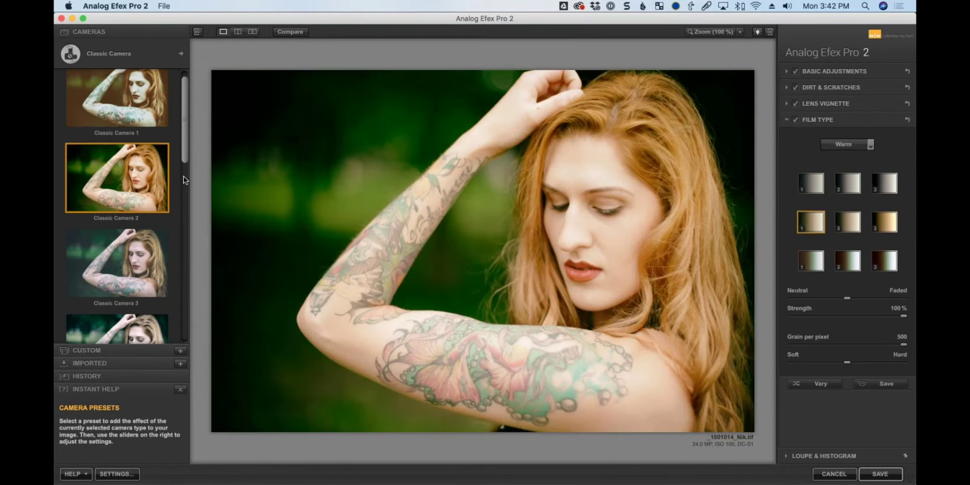
drag(183, 151, 182, 223)
click(151, 232)
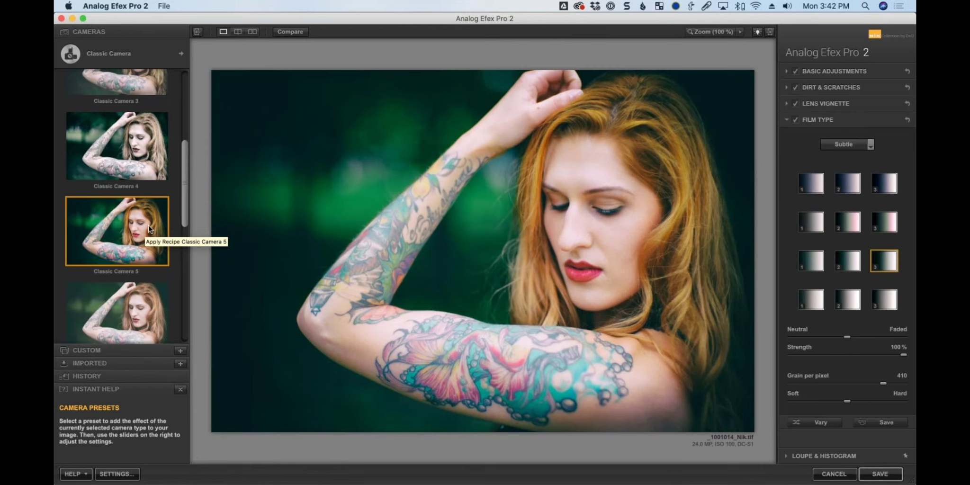
In the Basic Adjustments of the Classic Camera 5 look, set the saturation to 28%.
click(790, 121)
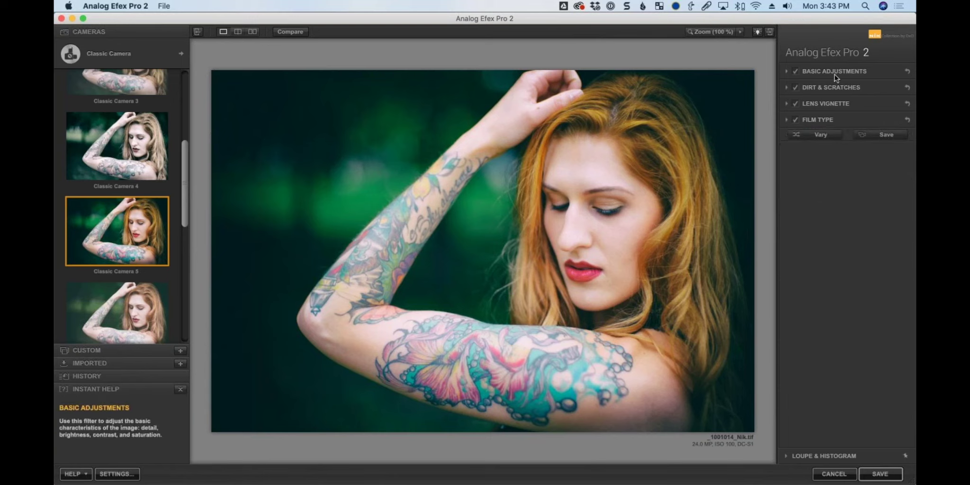
click(786, 71)
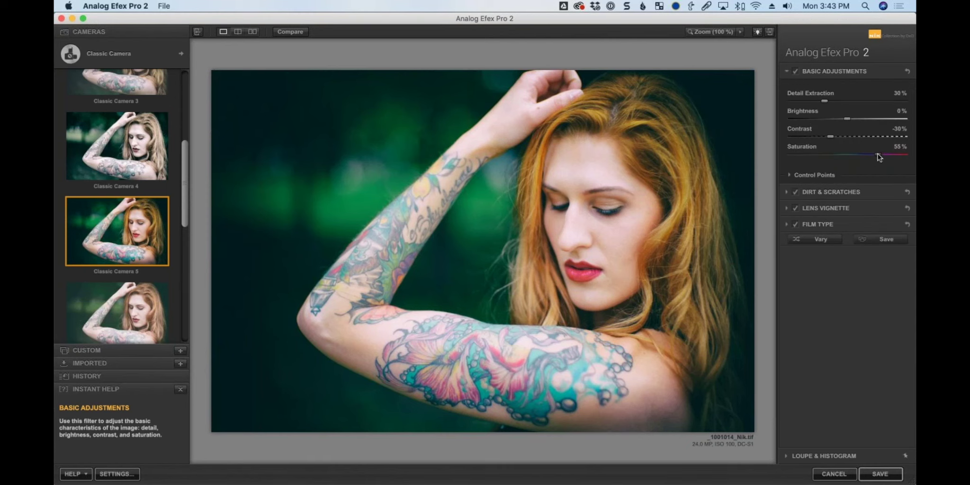
drag(876, 156, 870, 157)
click(174, 58)
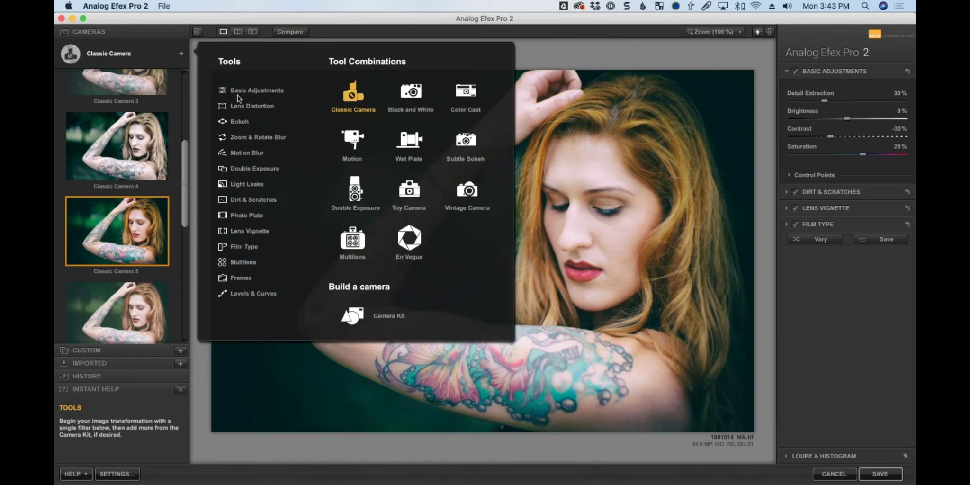
click(250, 183)
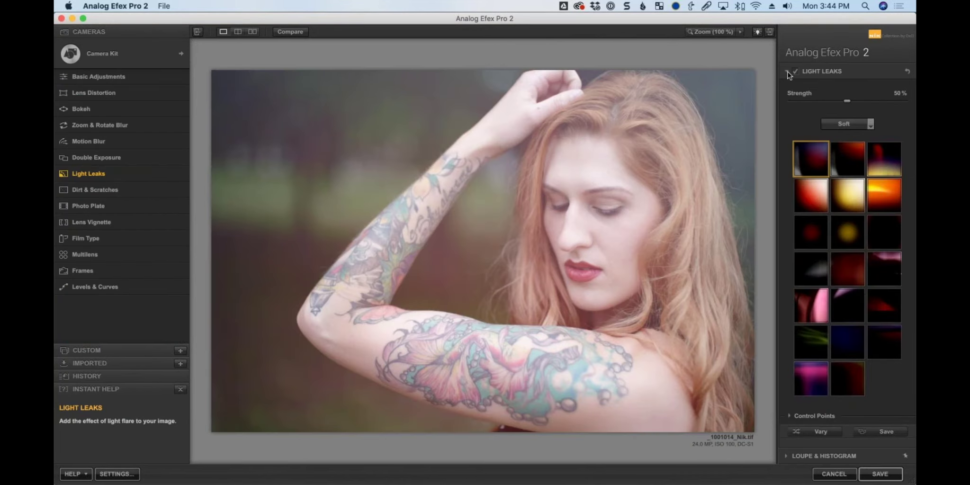
scroll(816, 206, down, 3)
click(867, 155)
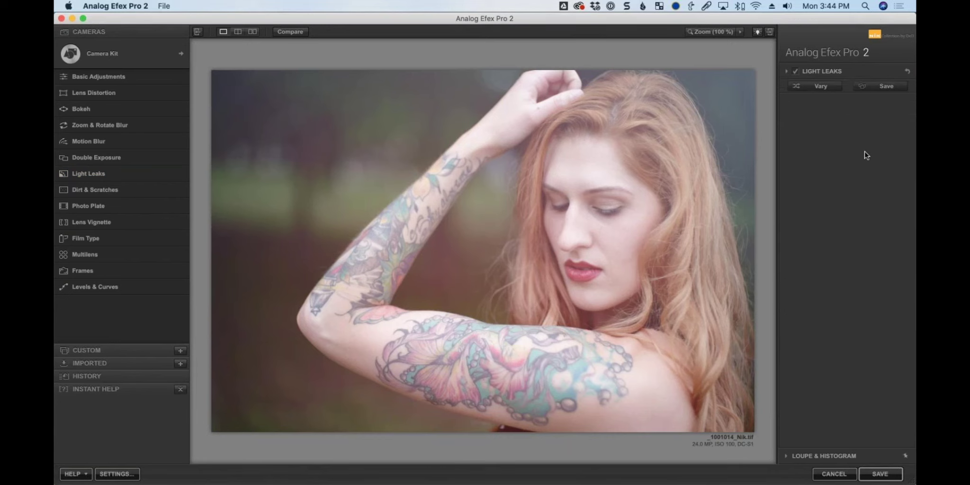
key(super+z)
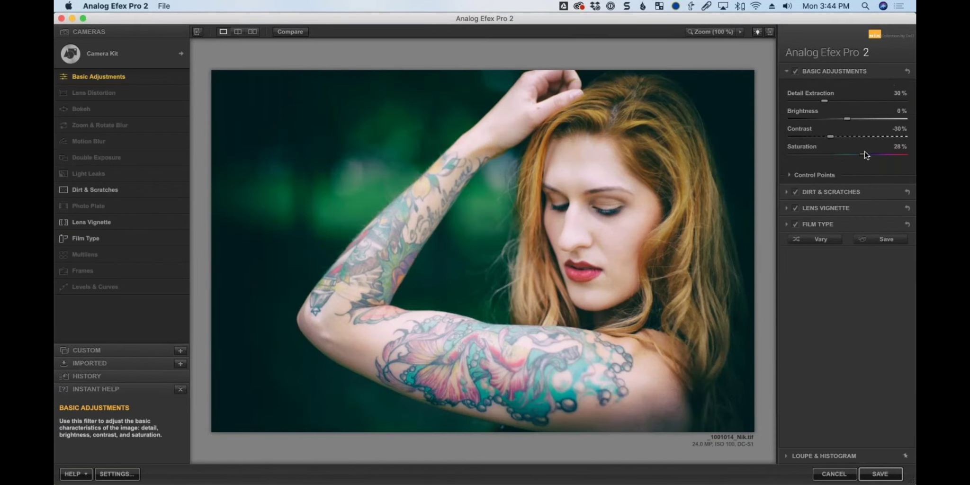
click(169, 61)
click(354, 94)
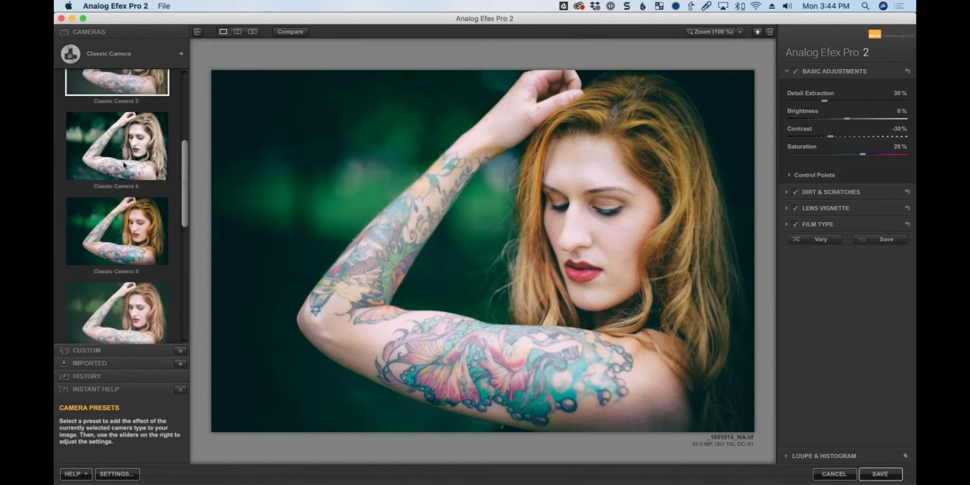
scroll(185, 182, up, 2)
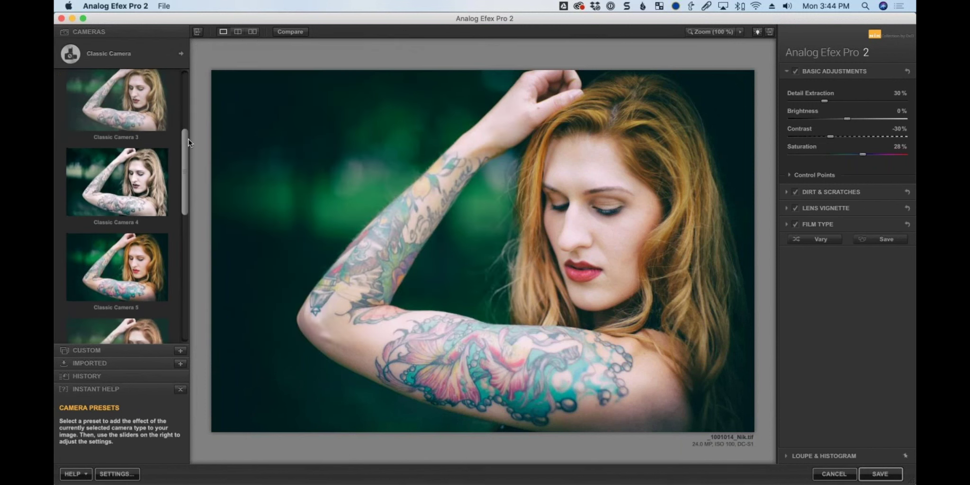
Switch to the Camera Kit and add the Light Leaks filter to the existing Classic Camera 5 filters.
click(181, 54)
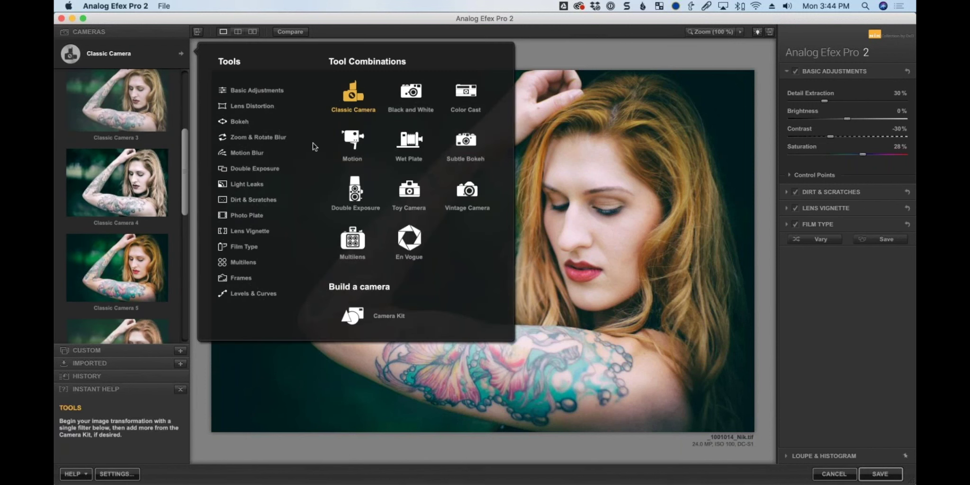
click(347, 303)
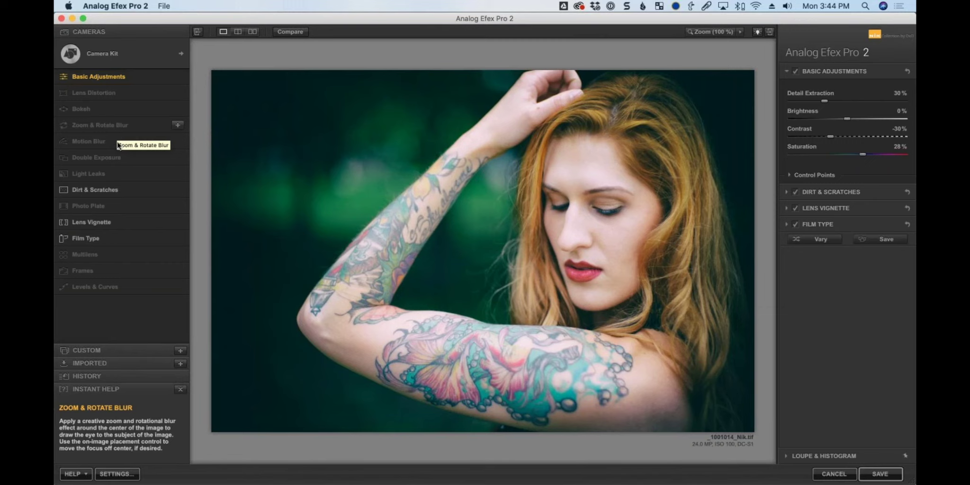
click(177, 174)
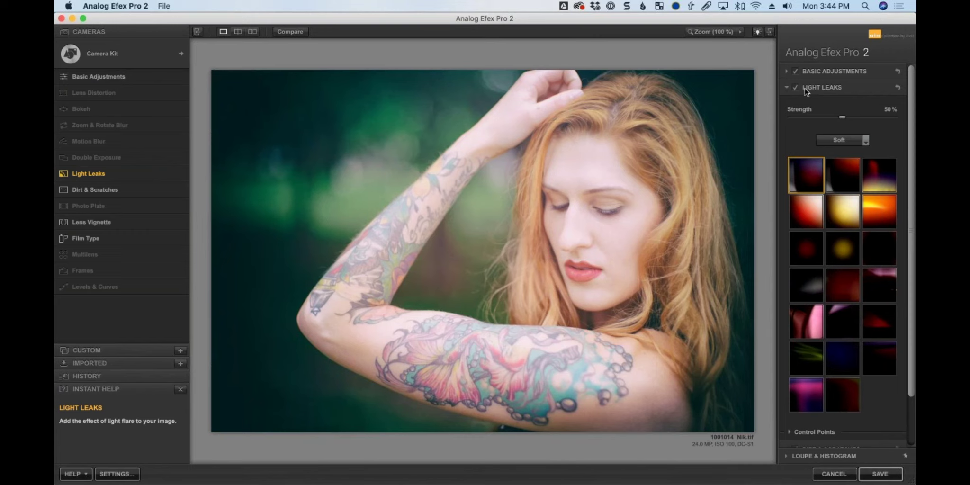
Try the yellow, orange and red Soft light leaks, then move the orange one over the raised arm at 92% strength.
click(839, 211)
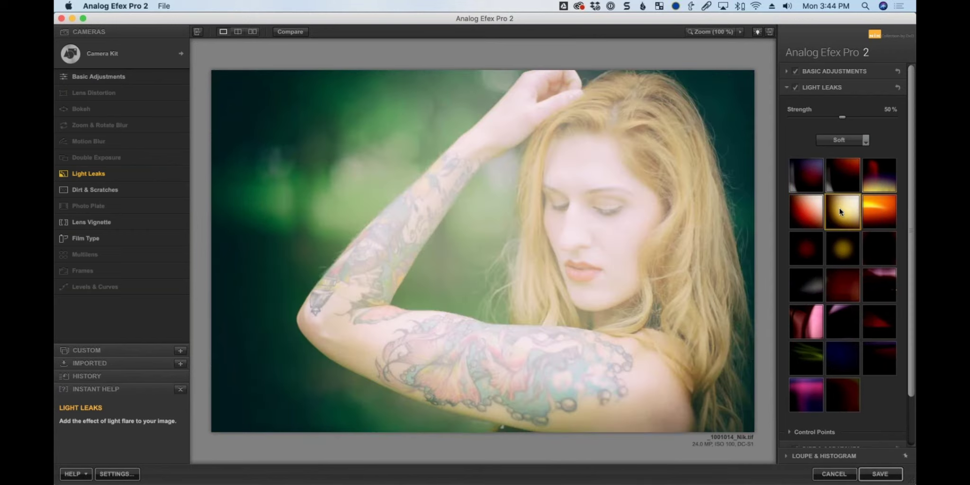
click(871, 206)
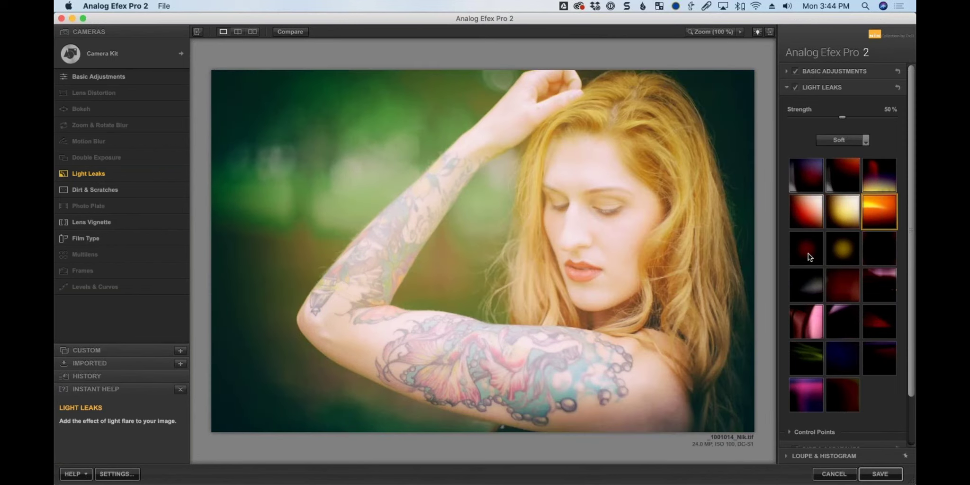
click(805, 213)
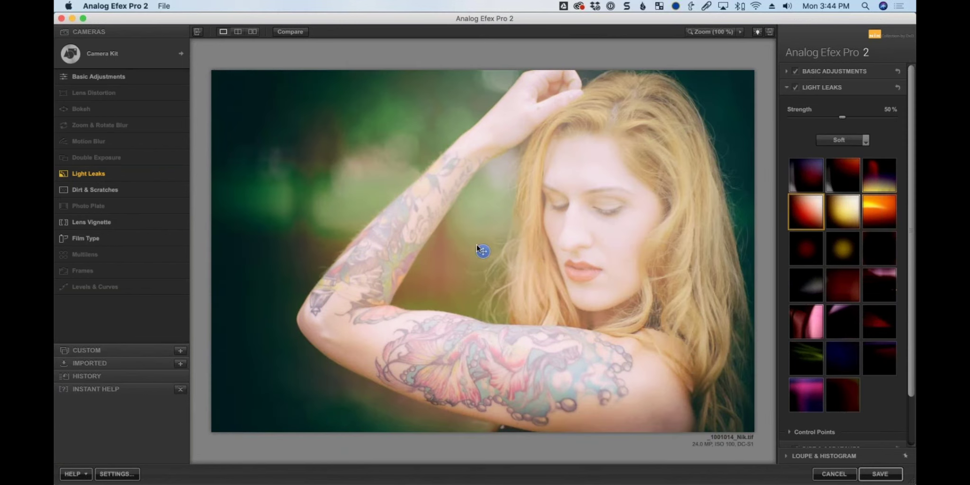
click(865, 205)
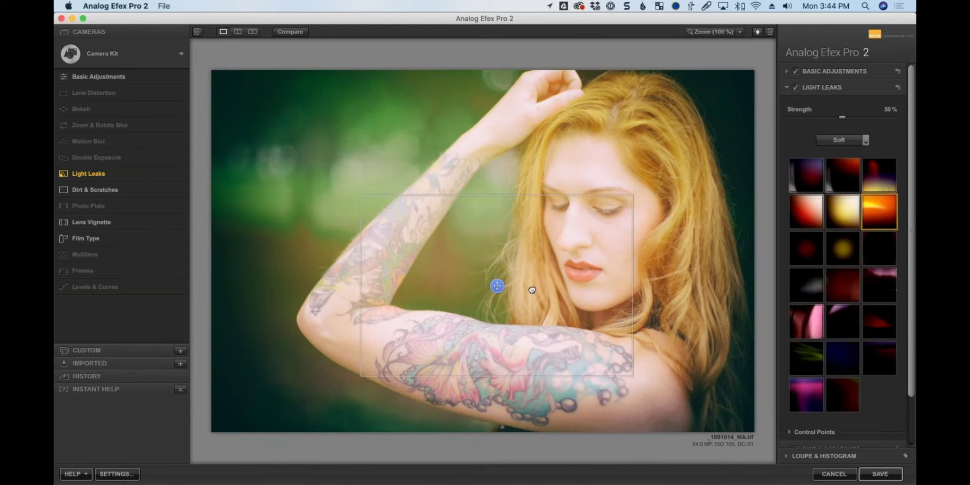
drag(532, 290, 445, 219)
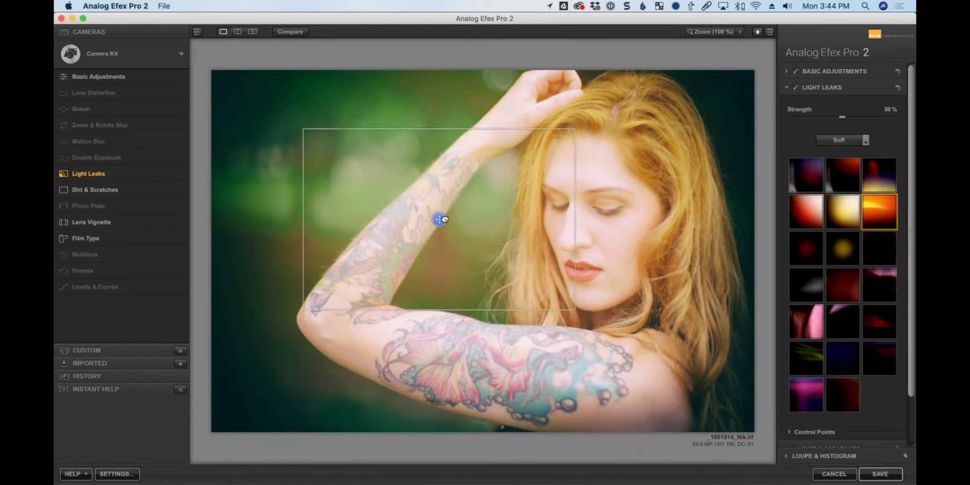
click(886, 116)
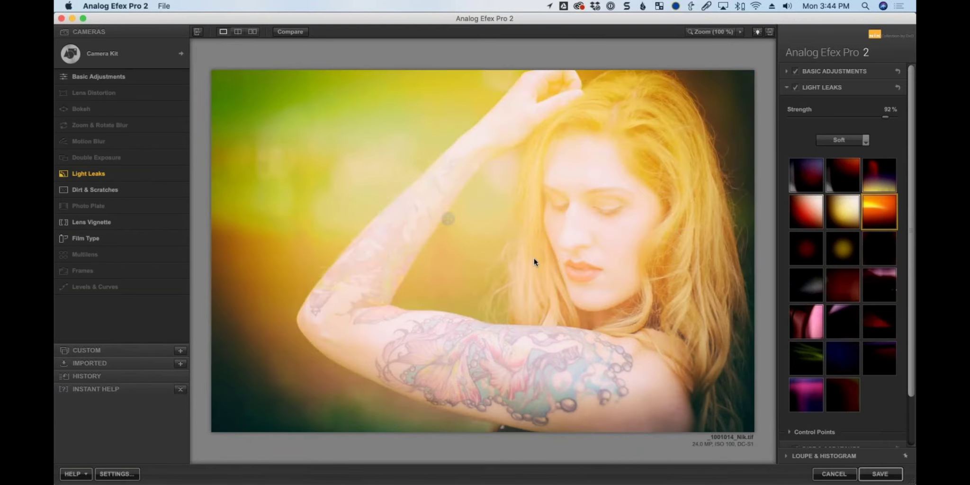
Change the light leak type to Crisp, choose the cream-and-brown streaked leak, reposition it near the face and set its strength to 82%.
click(839, 140)
click(847, 163)
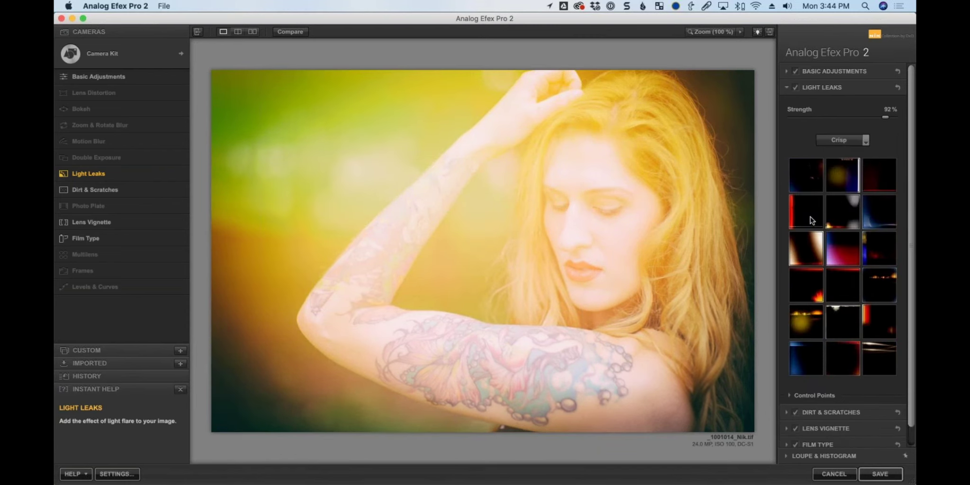
click(812, 220)
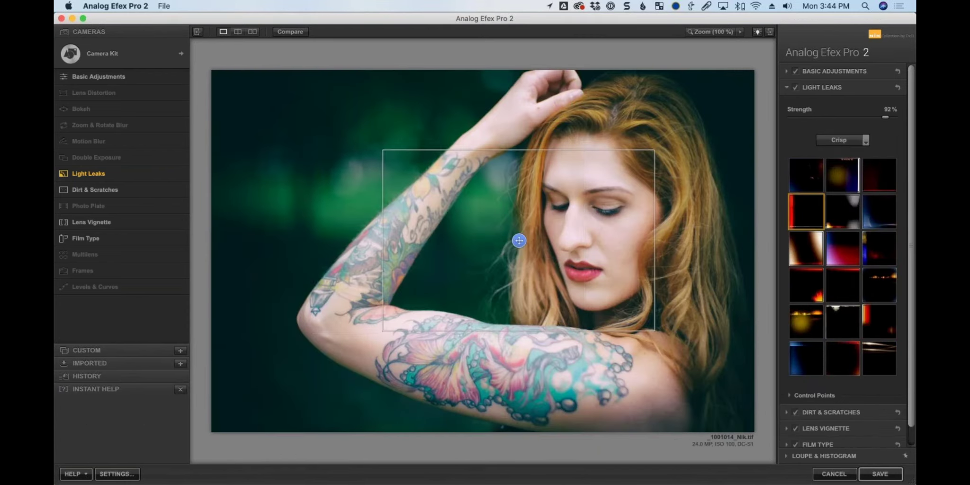
click(806, 249)
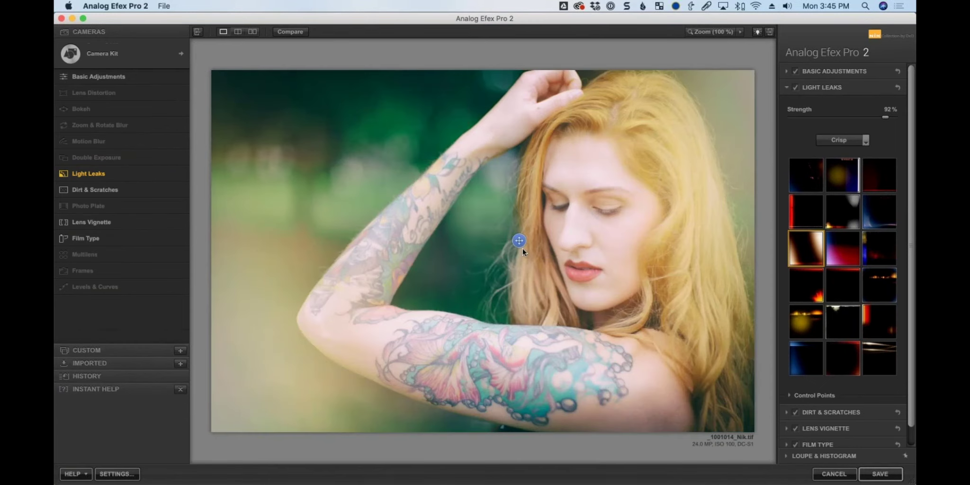
drag(513, 250, 543, 227)
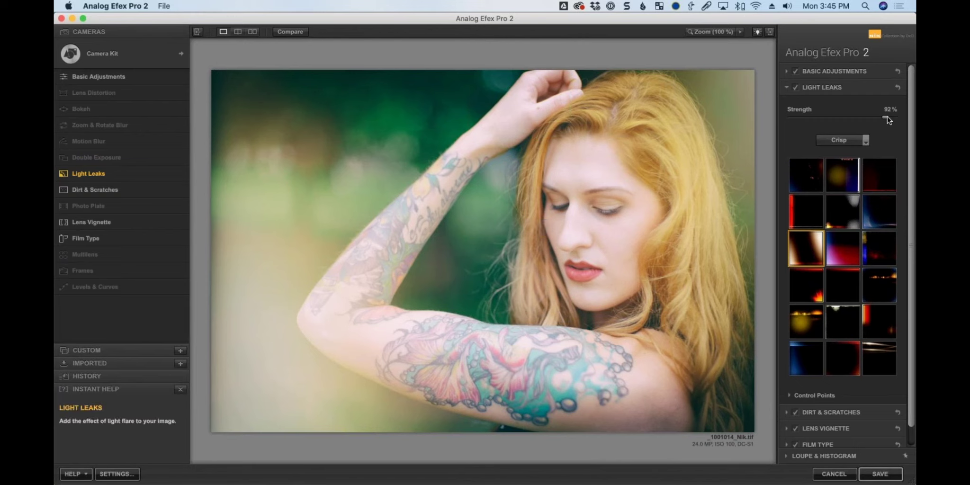
drag(881, 118, 877, 119)
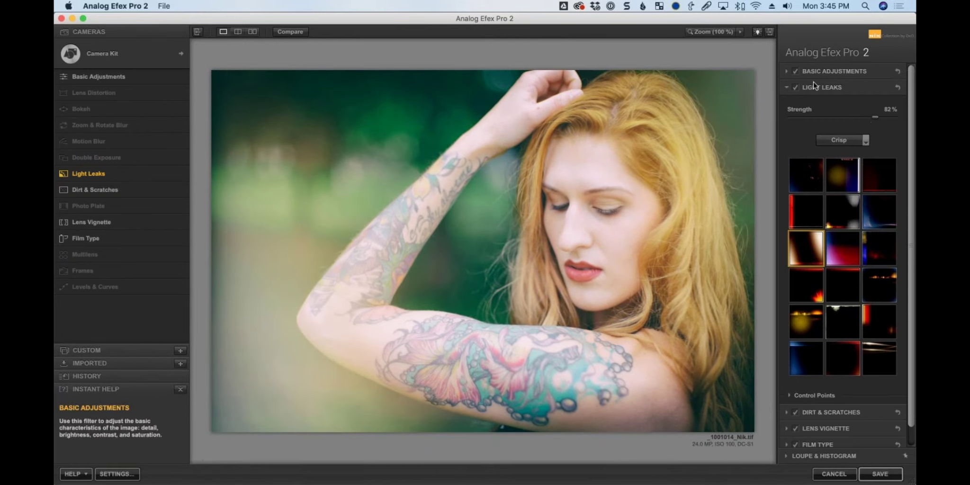
Add the Frames filter to the custom camera and change the frame style from Film strip to Lightbox.
click(786, 88)
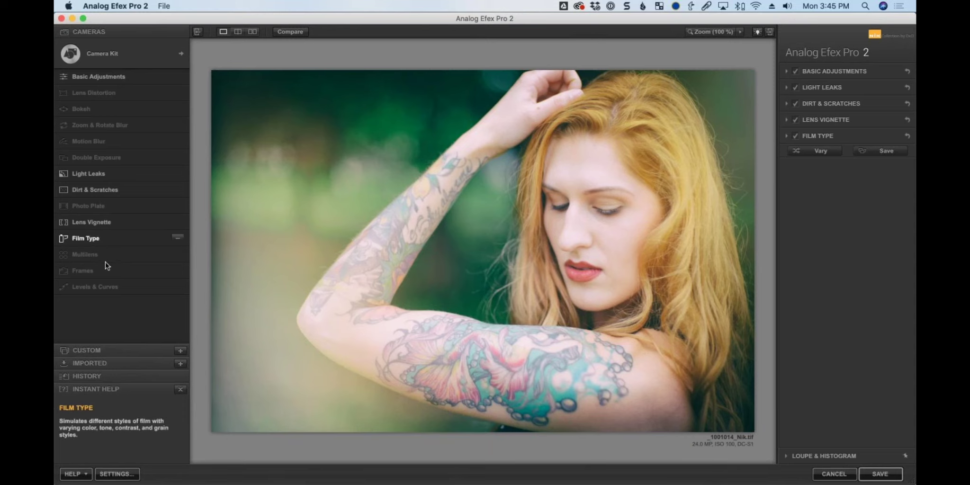
click(178, 271)
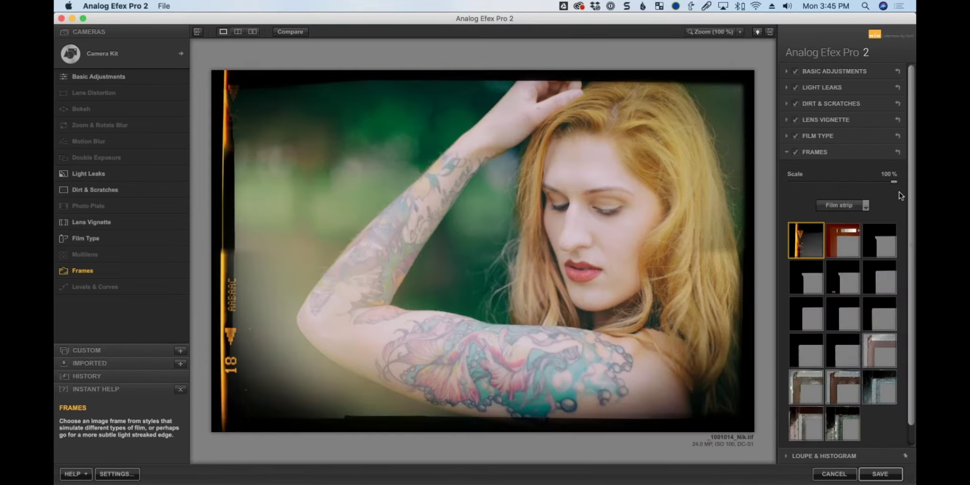
scroll(910, 185, down, 2)
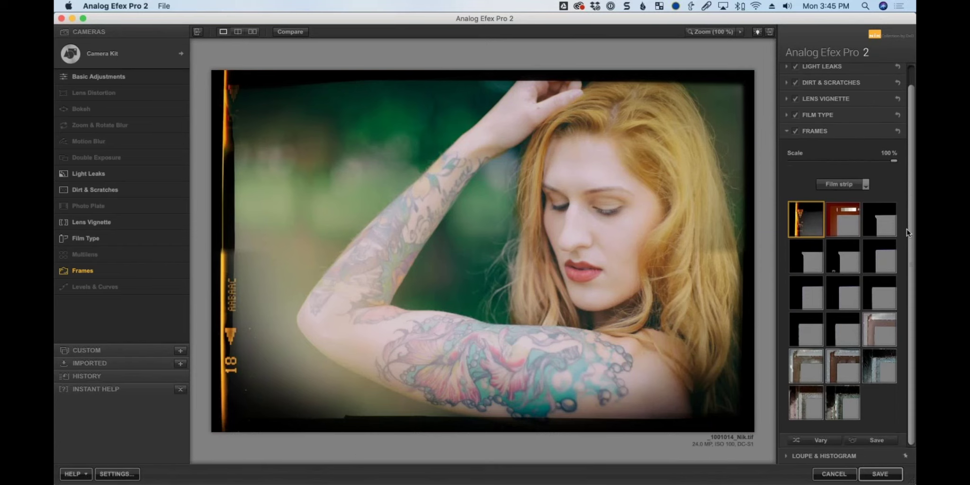
click(833, 184)
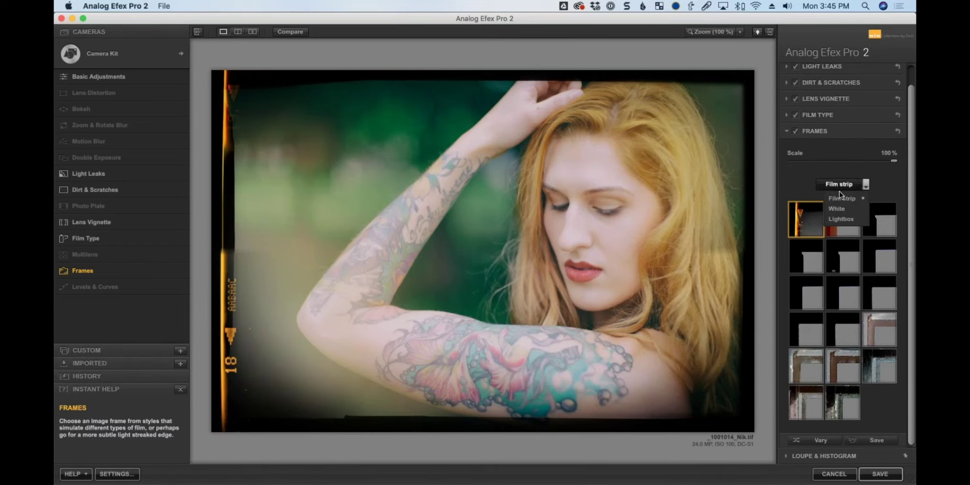
click(846, 217)
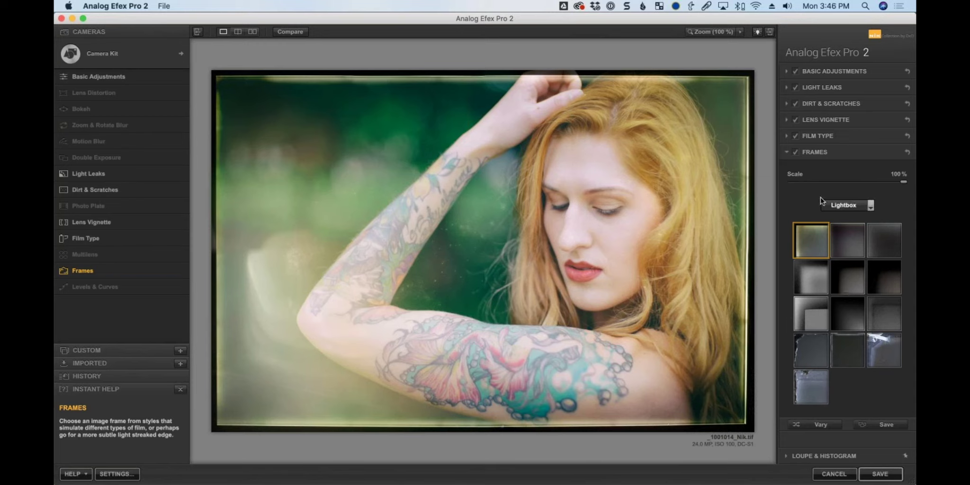
Set the Film Type filter's grain per pixel to 1 and inspect the grain on the face at 100% zoom.
click(786, 136)
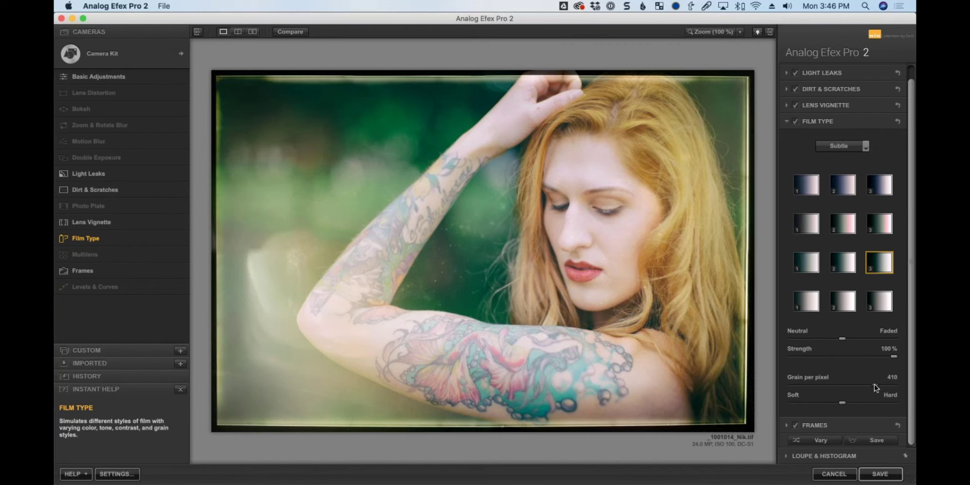
click(812, 385)
drag(812, 385, 762, 385)
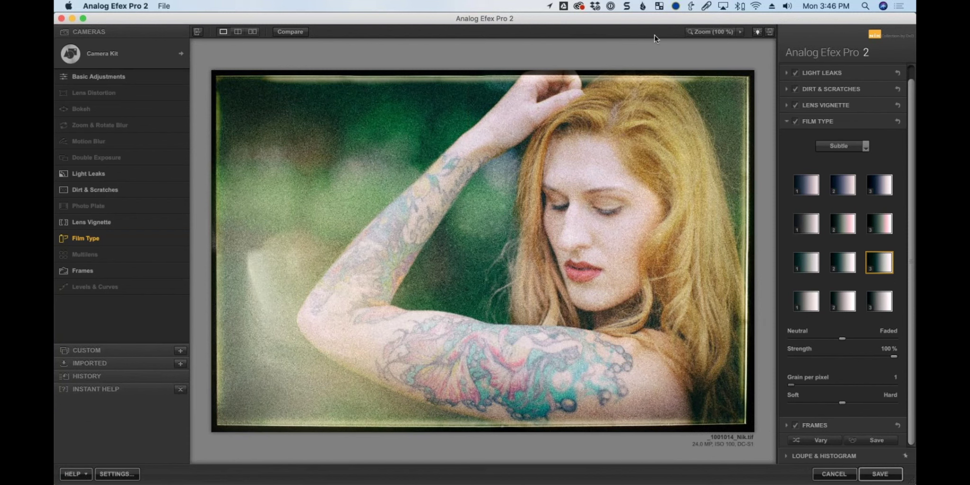
click(711, 33)
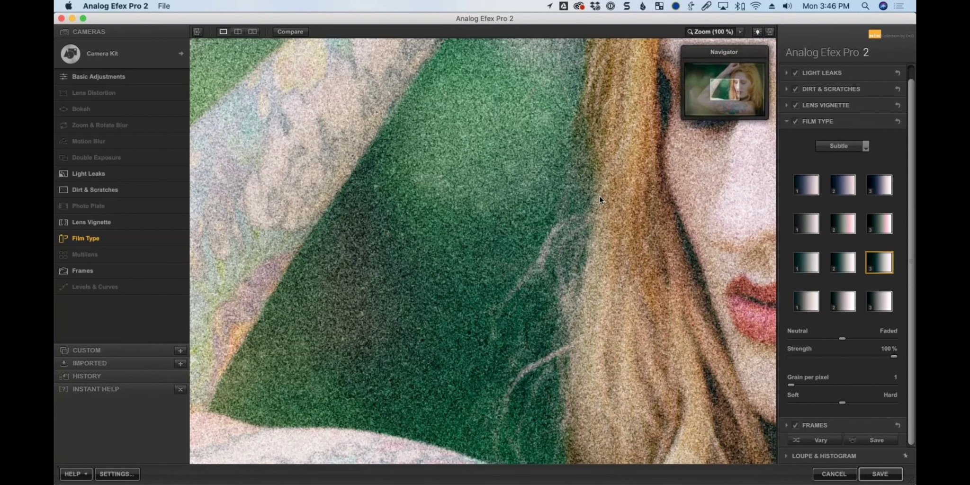
drag(600, 196, 428, 258)
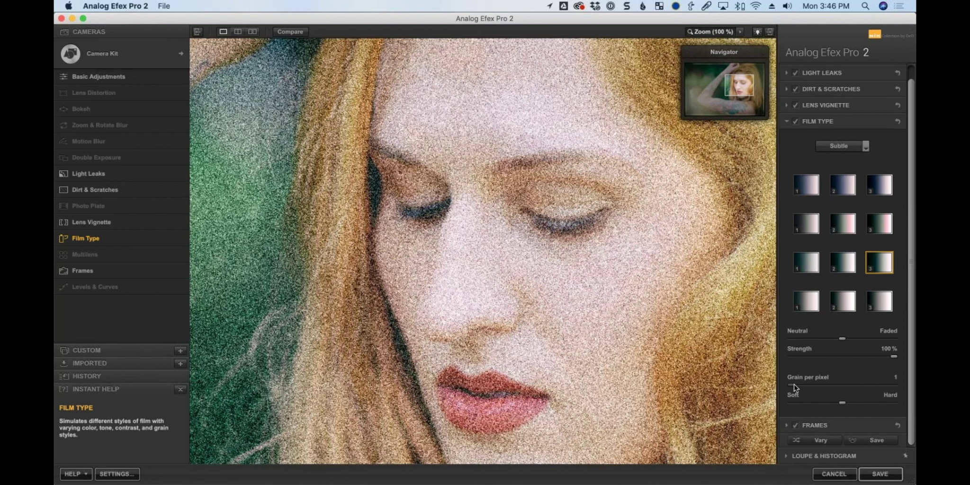
Refine the Film Type grain per pixel to 231 while checking the face up close, and return to the whole image.
drag(812, 384, 841, 381)
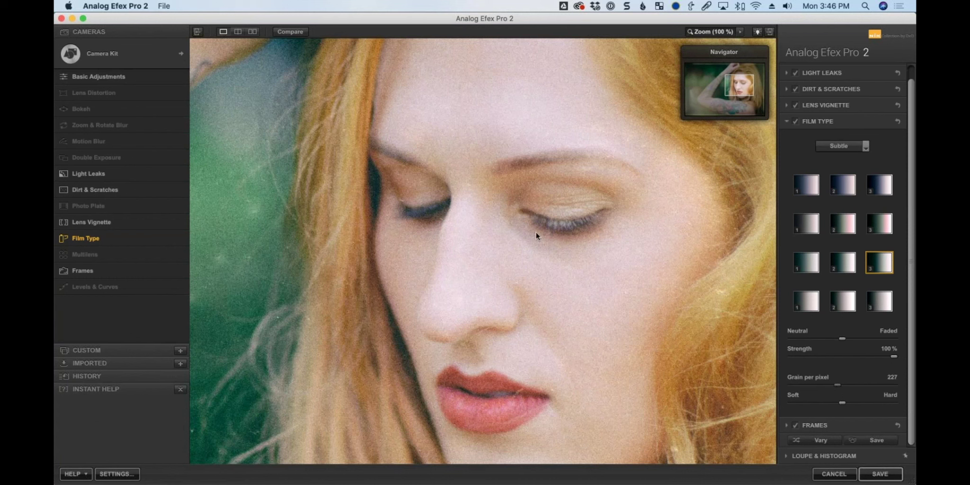
scroll(536, 232, right, 5)
scroll(536, 232, down, 2)
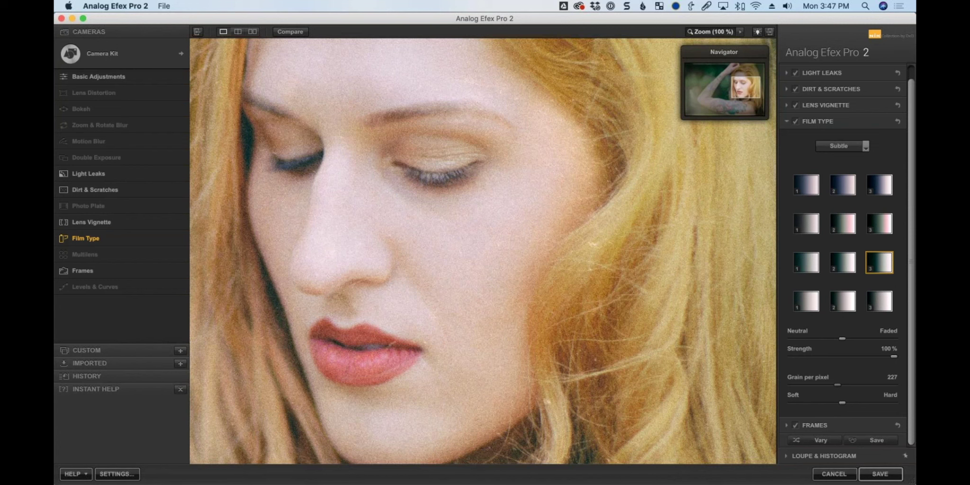
click(827, 384)
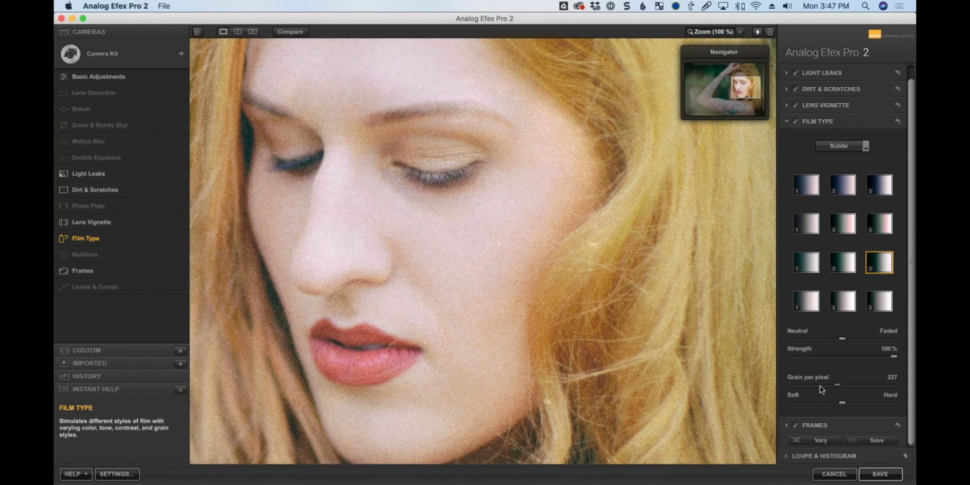
click(804, 385)
click(838, 384)
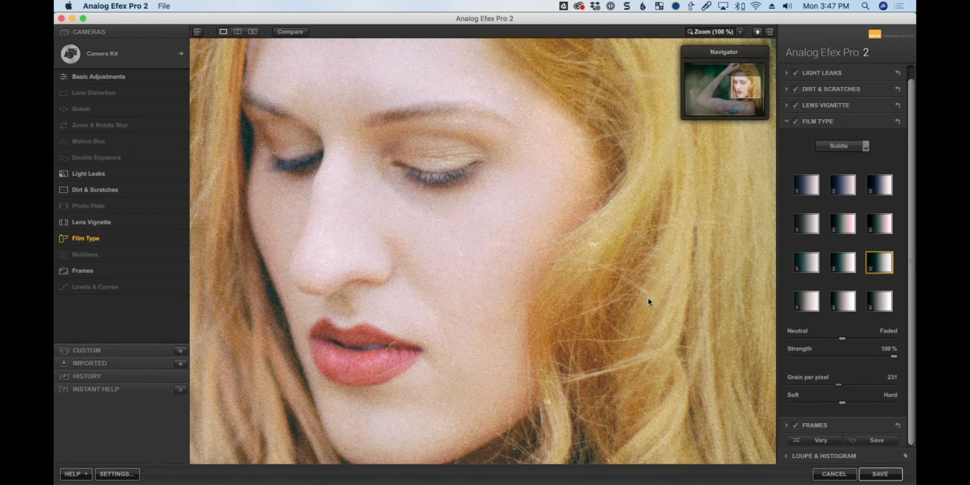
click(715, 31)
click(715, 31)
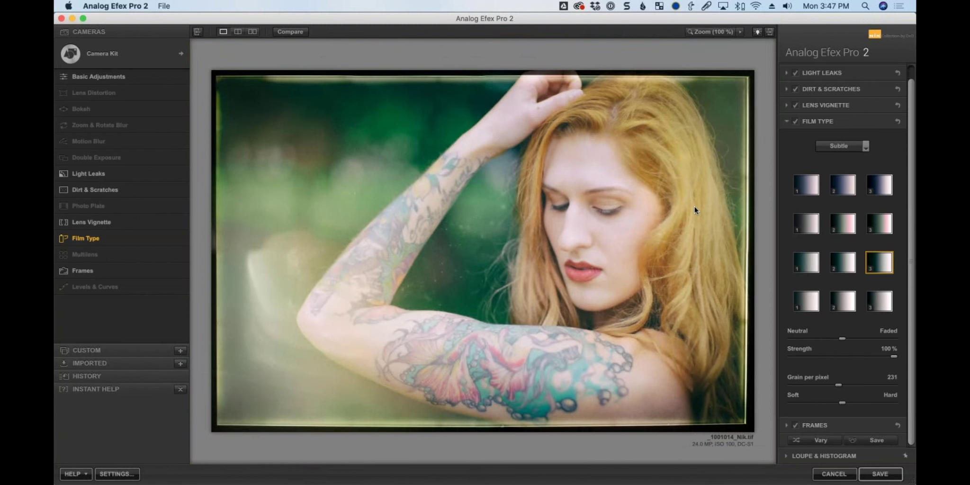
Save the Analog Efex result and display _1001014_Nik.tif in DxO PhotoLab fitted to the window.
click(875, 475)
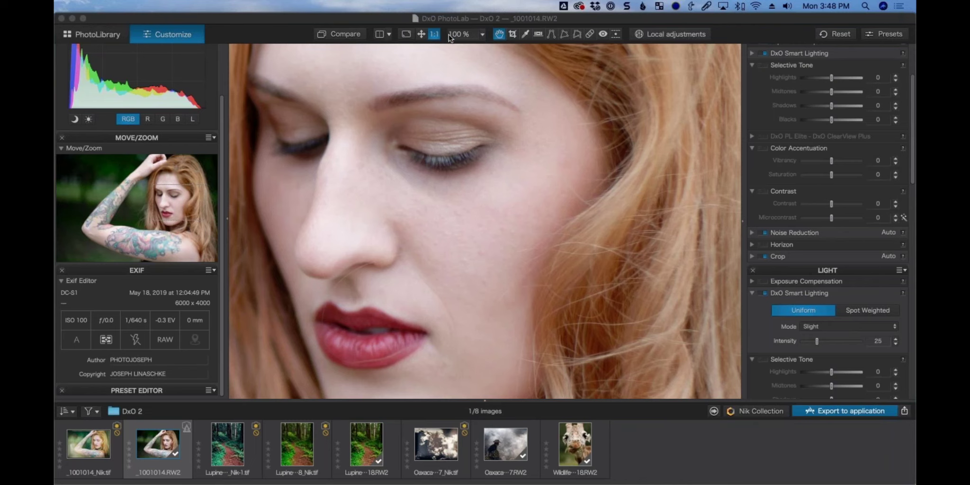
click(422, 35)
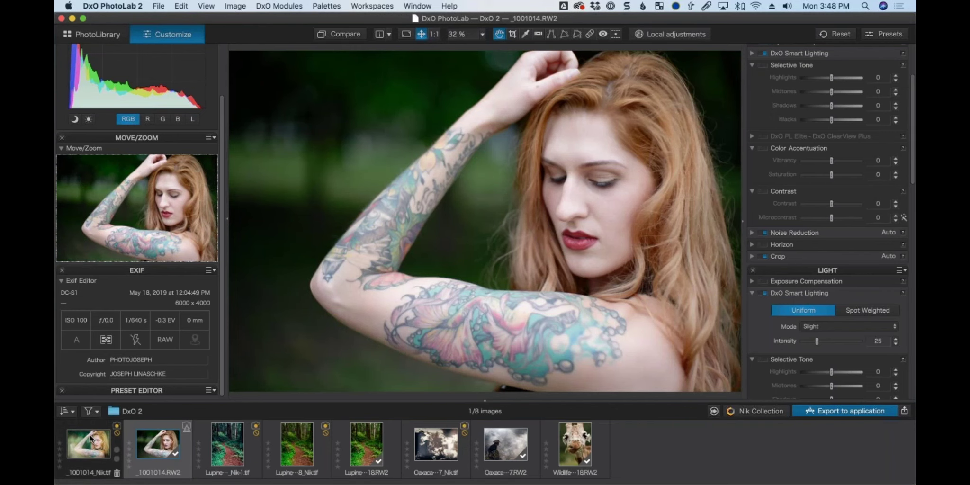
click(91, 439)
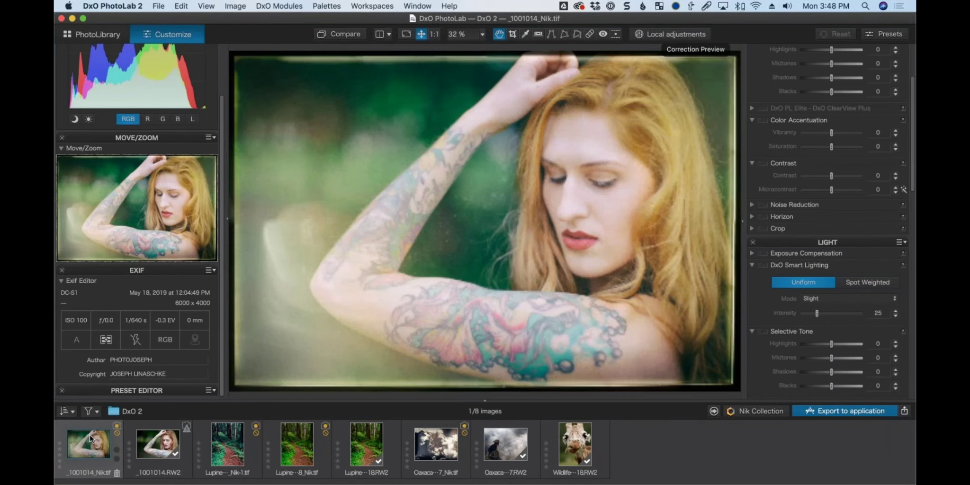
Send the original _1001014.RW2 portrait to Silver Efex Pro 2, exporting it under a unique name.
click(146, 444)
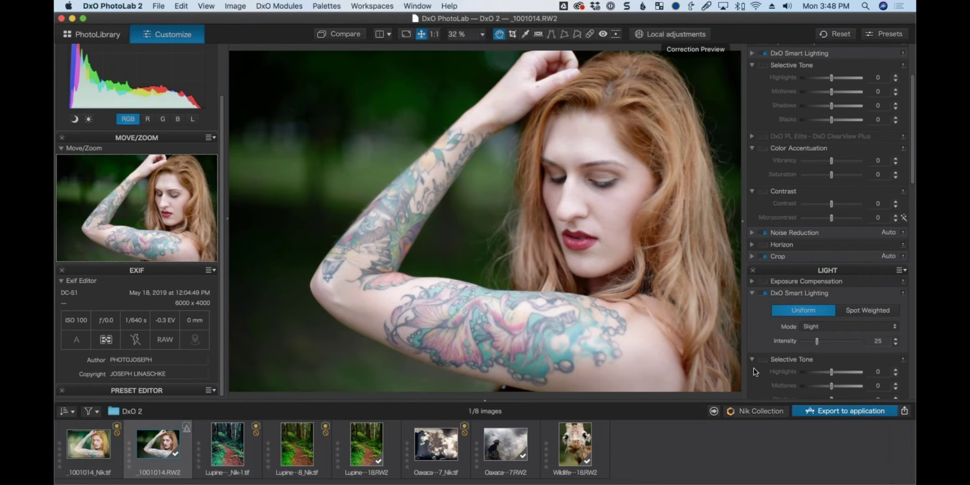
click(755, 410)
click(461, 207)
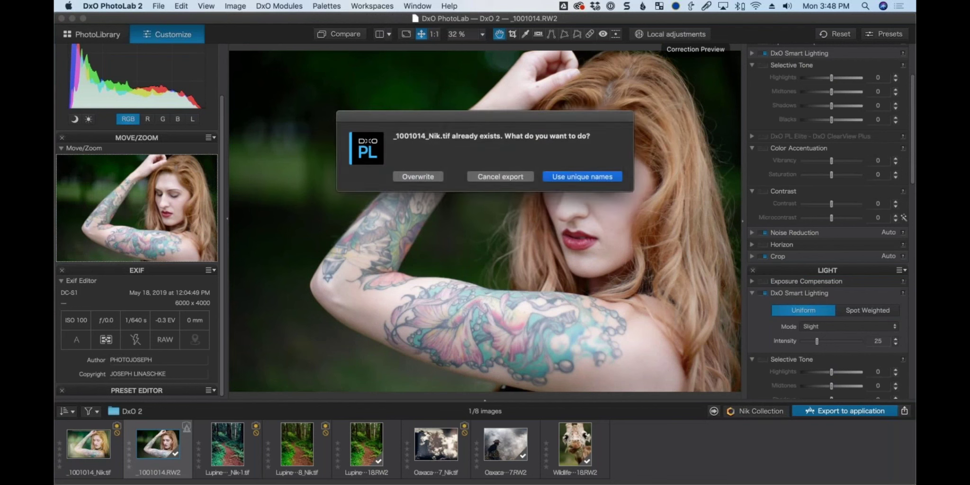
click(557, 180)
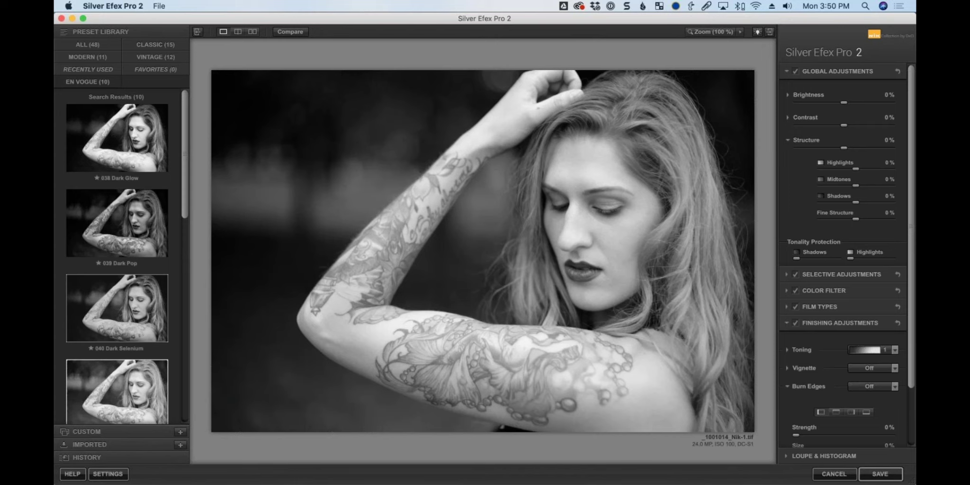
Switch to Chrome and review the Wikipedia article on the Zone System from its title down to the zone scale table.
key(super+Tab)
key(super+Tab)
key(super+Tab)
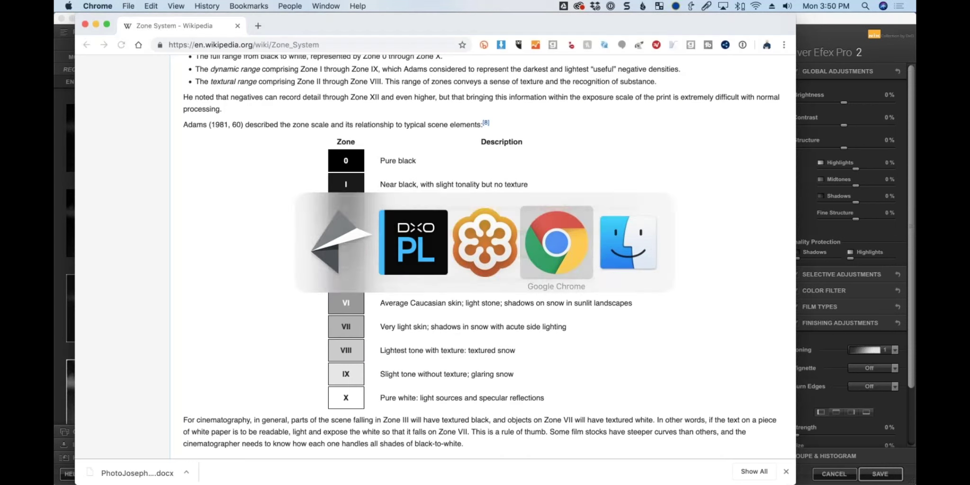
scroll(473, 195, up, 10)
scroll(473, 194, up, 3)
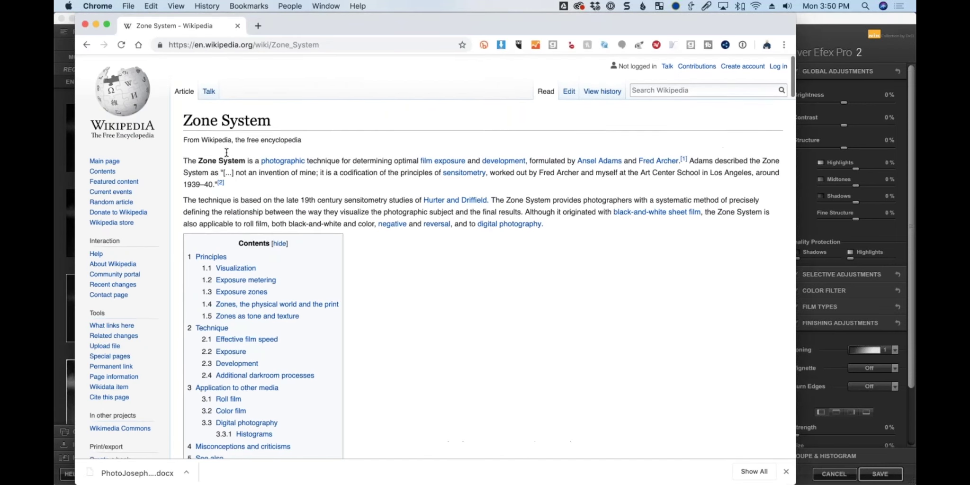
triple_click(187, 116)
scroll(180, 116, down, 2)
scroll(468, 229, down, 15)
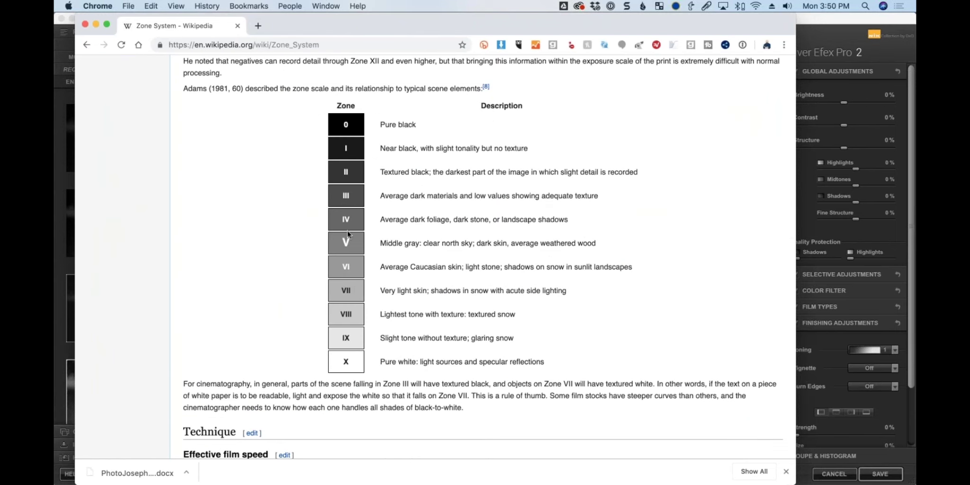
Examine the zone scale descriptions, highlighting pure black, pure white and the text for zones IX, VIII, VII and VI.
drag(382, 130, 419, 126)
click(428, 127)
drag(382, 362, 550, 365)
click(432, 363)
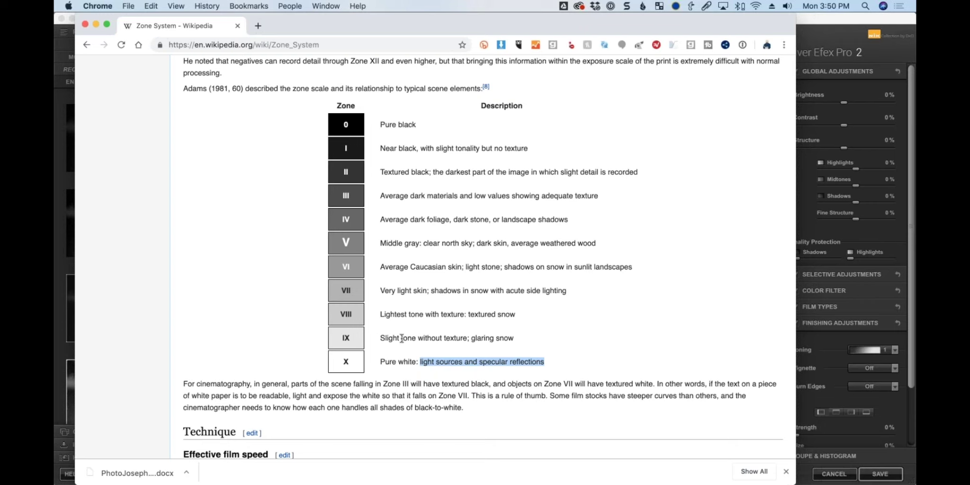
drag(380, 338, 516, 342)
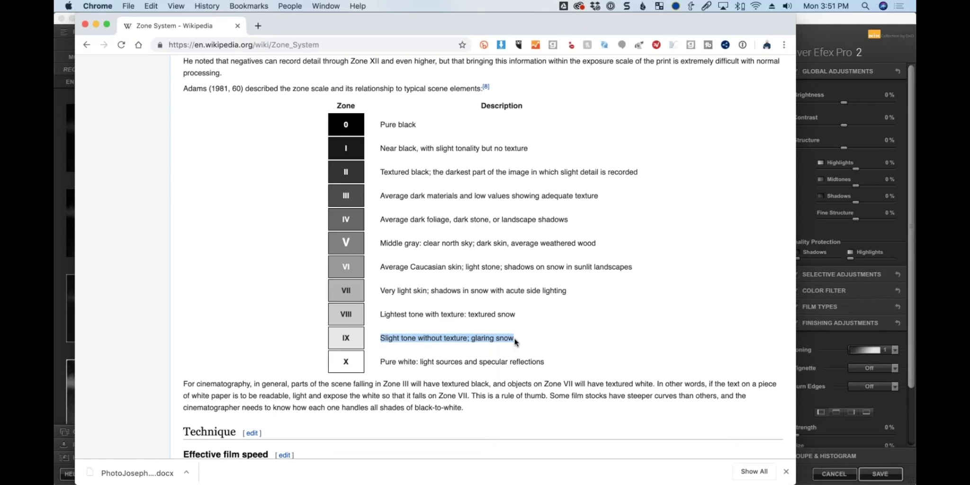
drag(380, 313, 520, 316)
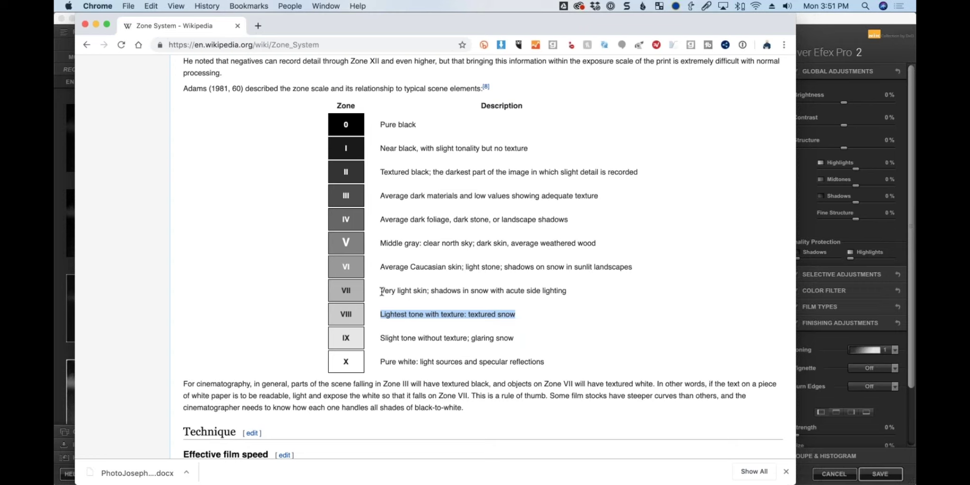
drag(382, 292, 566, 291)
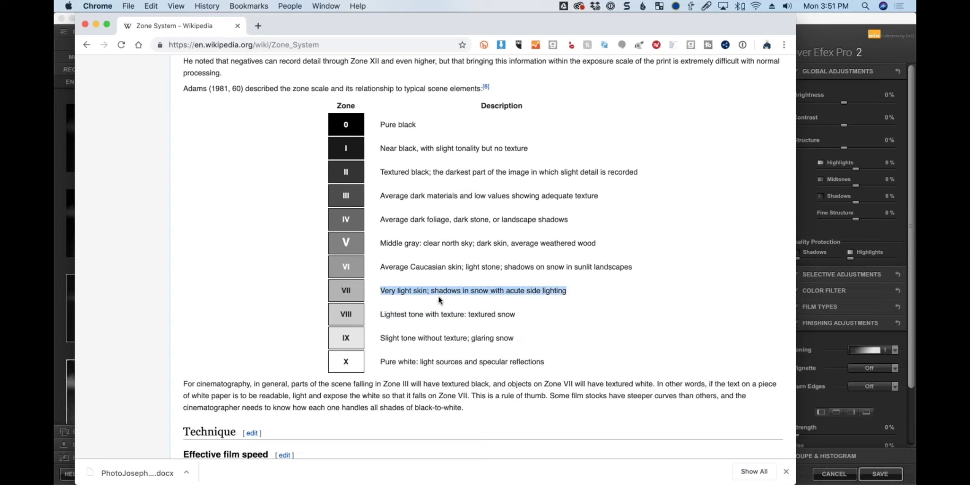
drag(382, 290, 430, 290)
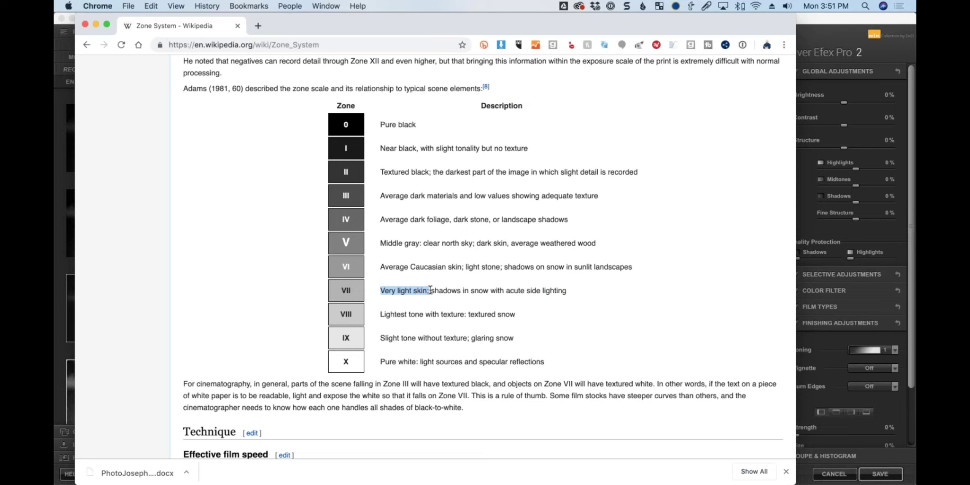
drag(380, 268, 526, 268)
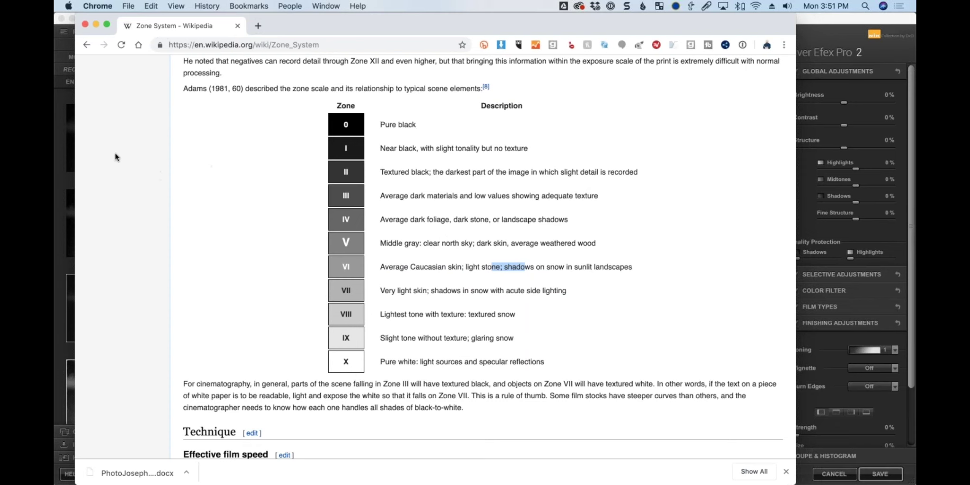
Return to Silver Efex Pro 2, list all presets and apply the 000 Neutral preset.
click(59, 122)
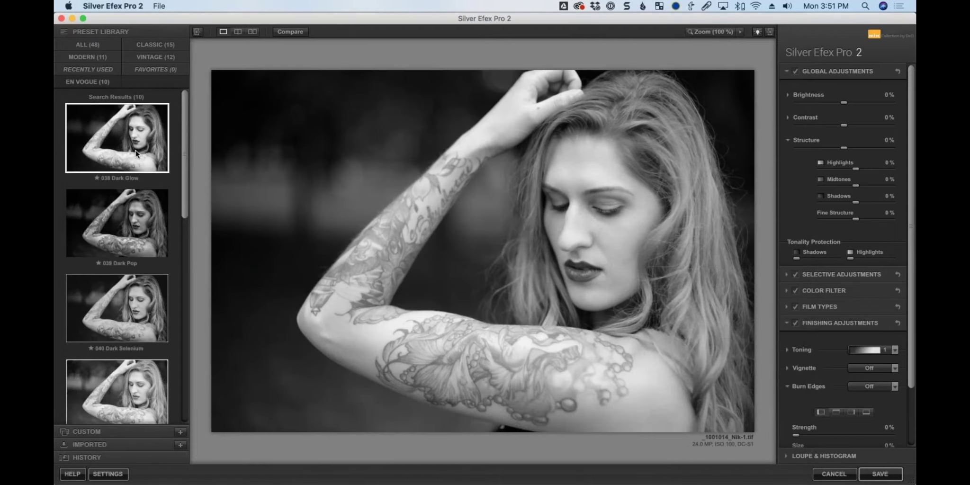
click(98, 45)
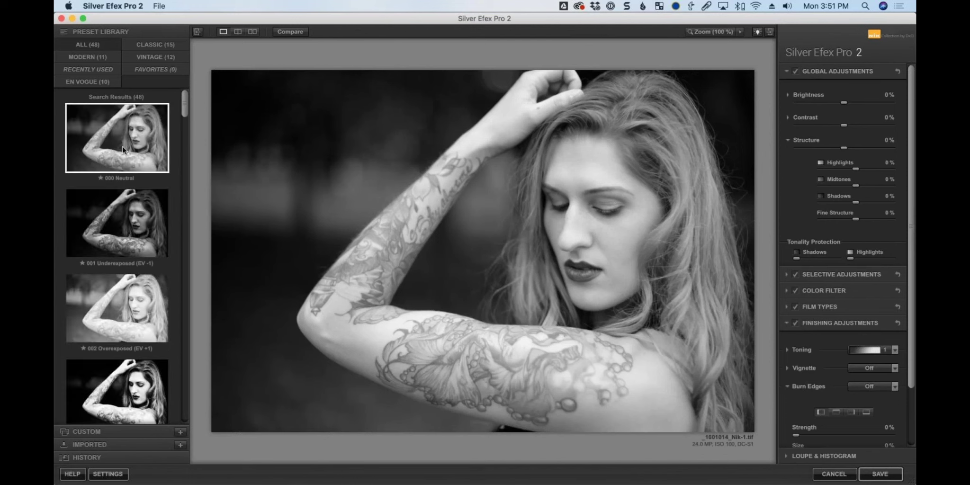
click(123, 146)
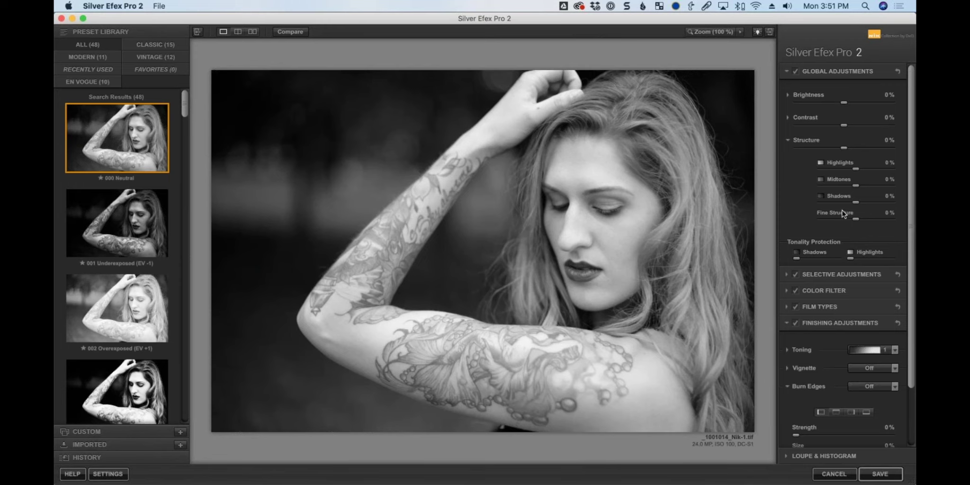
Expand Loupe & Histogram and show the histogram with its zone scale for the portrait.
scroll(842, 214, down, 1)
scroll(834, 222, down, 2)
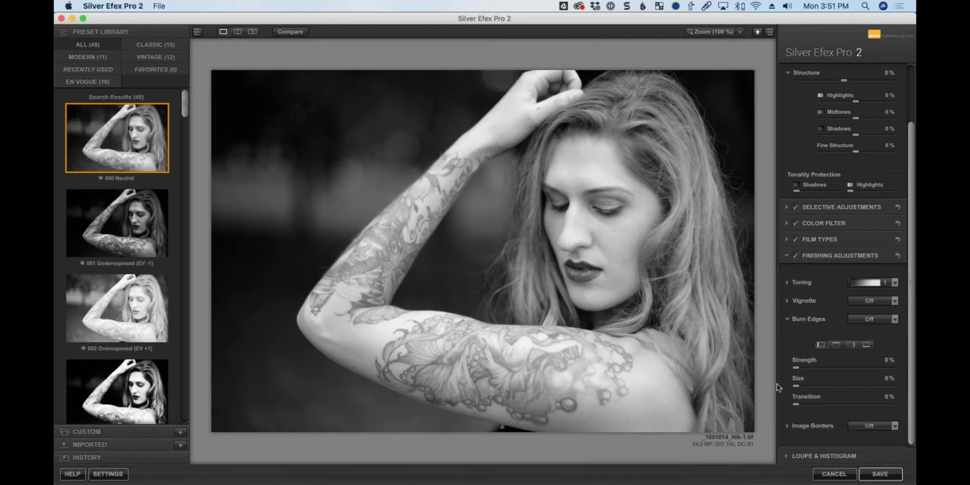
click(785, 456)
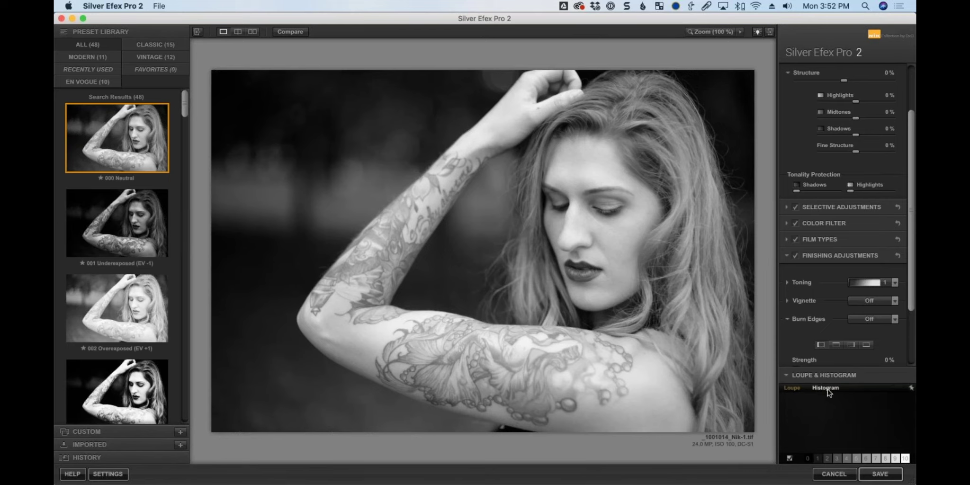
click(827, 388)
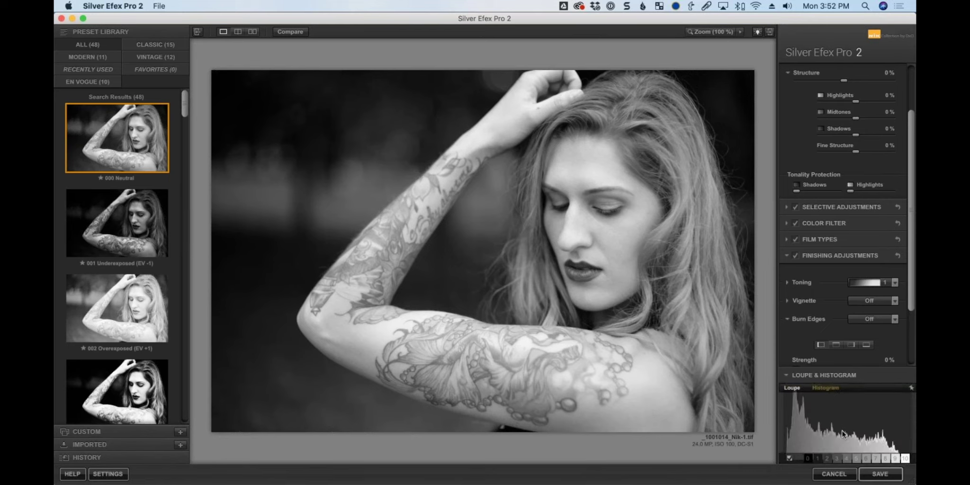
Switch the Loupe & Histogram display from the histogram to the loupe view.
click(789, 386)
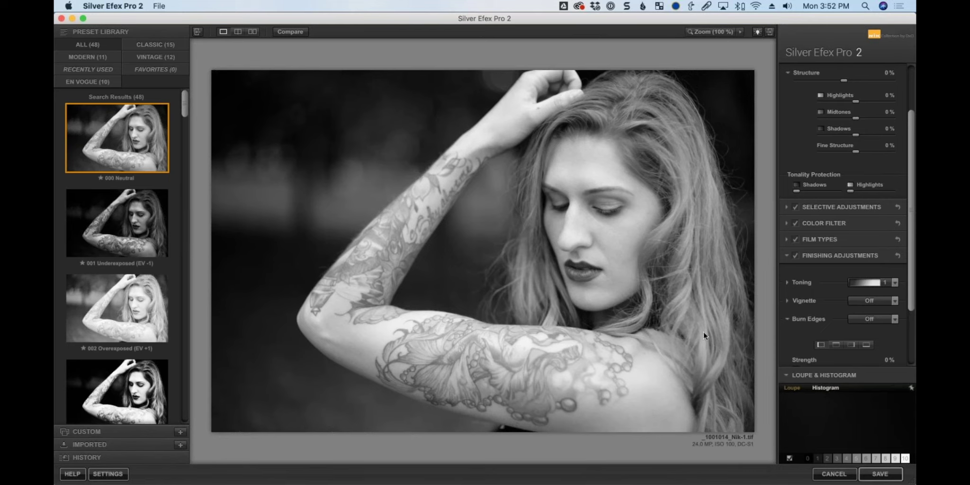
click(833, 374)
click(808, 455)
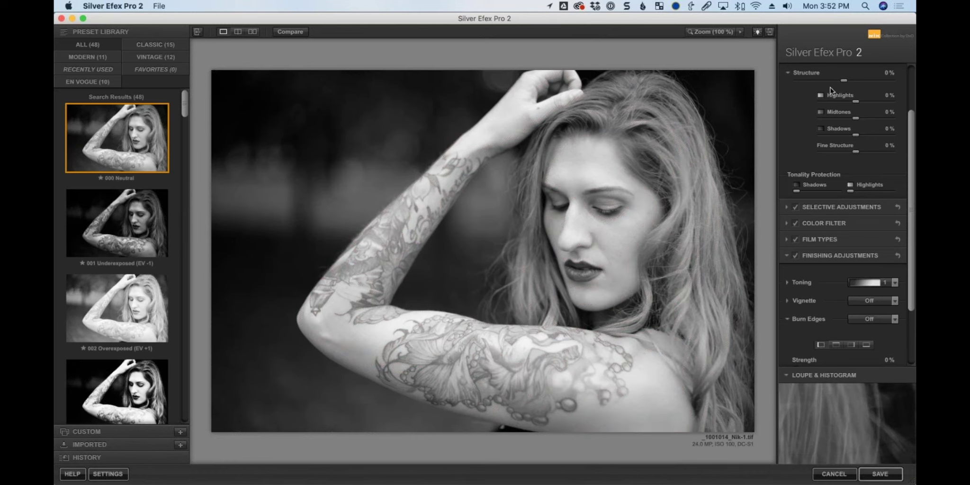
Set the global Brightness to -1 %, with its Highlights at 57 % and Shadows at -33 %.
scroll(830, 90, up, 3)
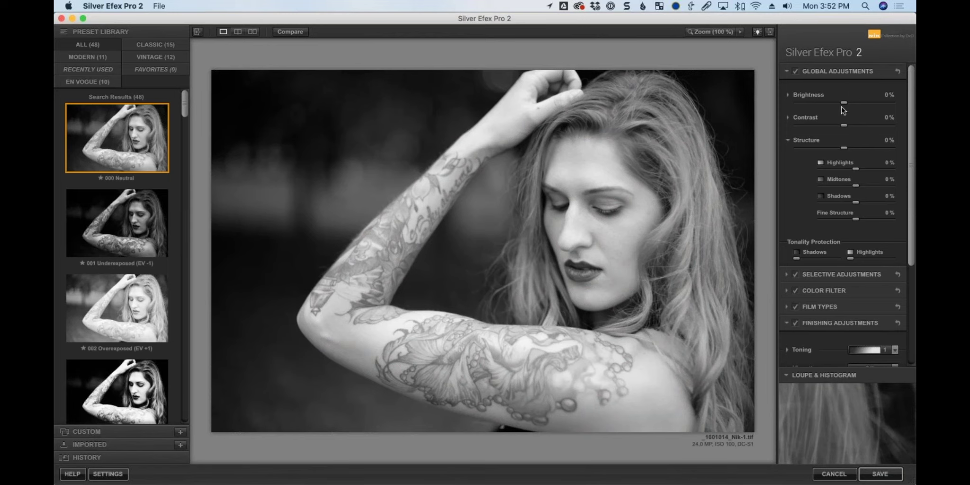
drag(847, 102, 843, 102)
scroll(845, 164, down, 1)
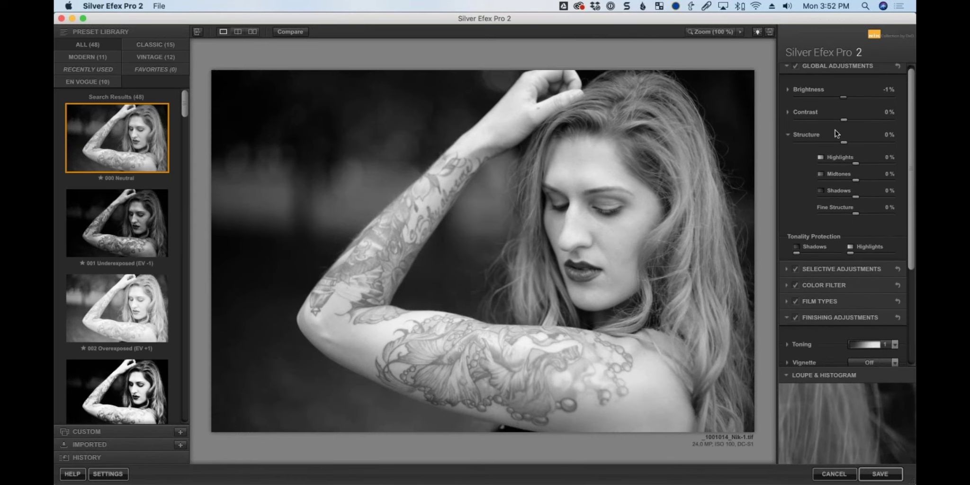
click(788, 90)
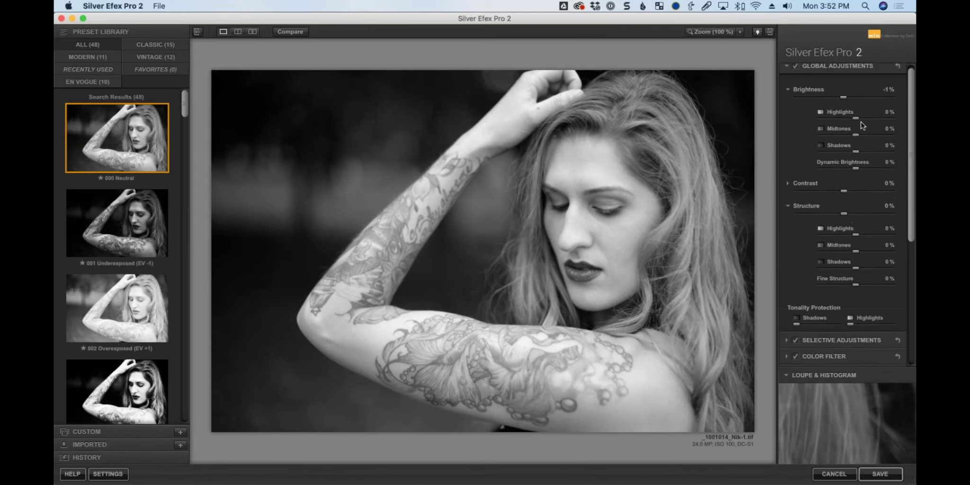
drag(855, 117, 874, 118)
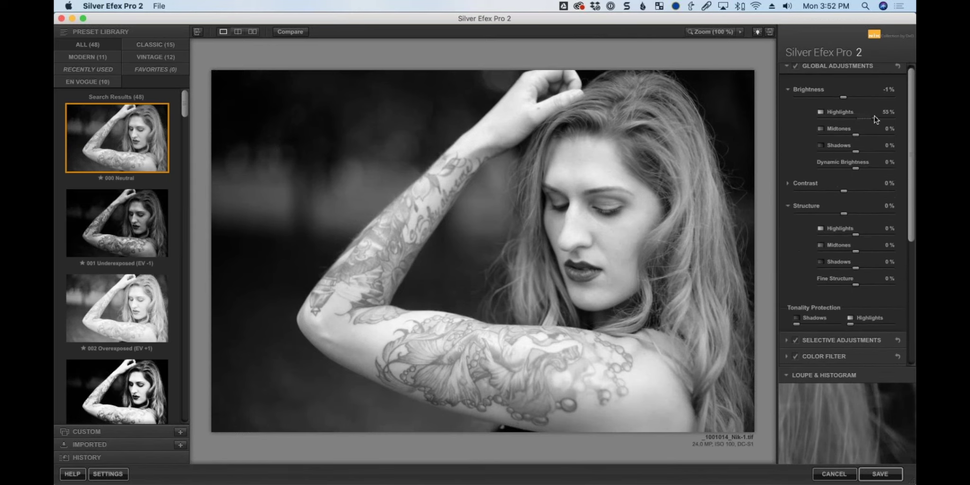
drag(856, 151, 844, 154)
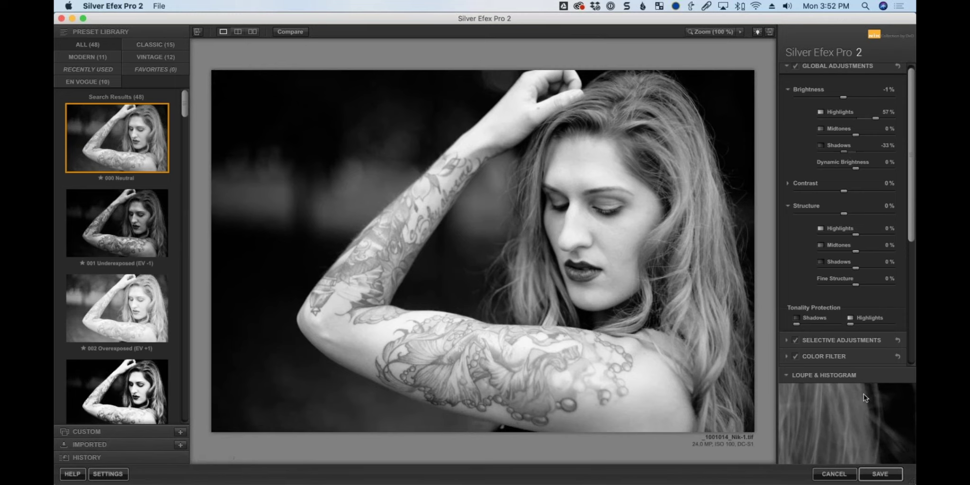
Check the portrait's brightest zones with the zone overlay and compare them with the Wikipedia zone scale.
mouse_move(863, 394)
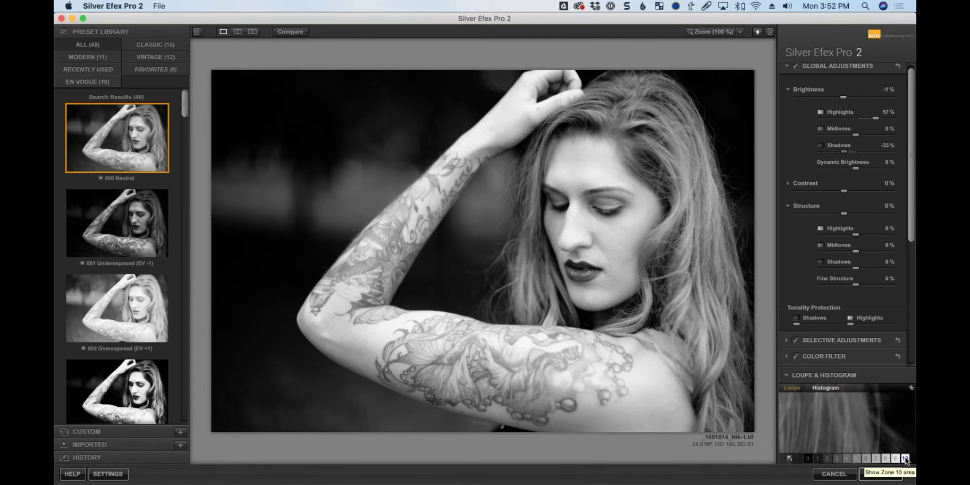
mouse_move(894, 459)
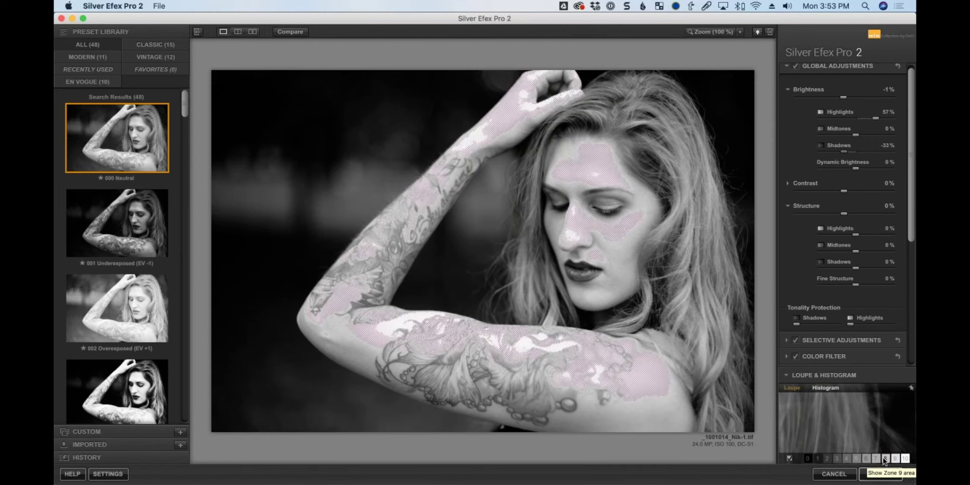
key(super+Tab)
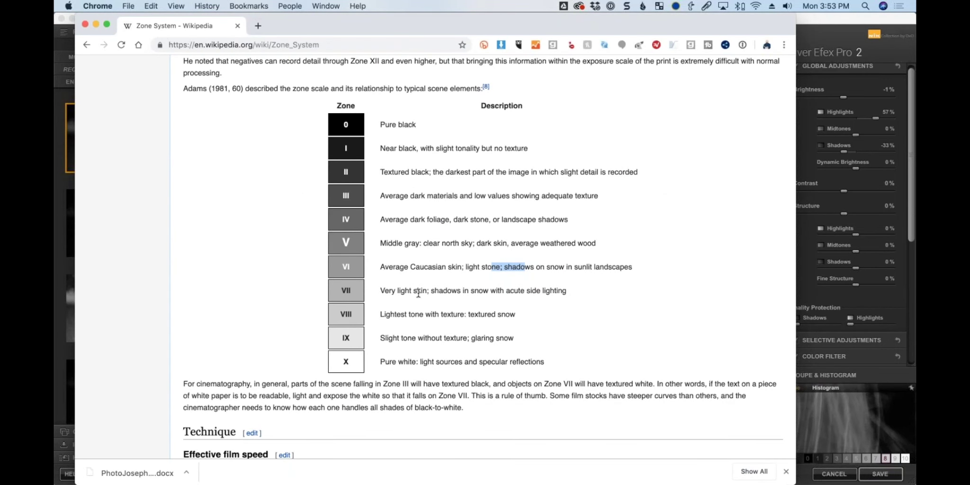
click(884, 459)
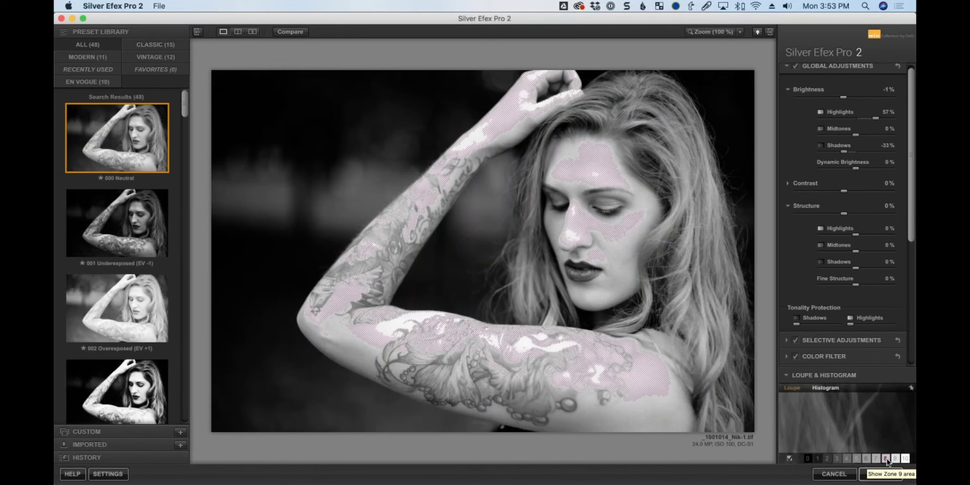
With the bright zones overlaid on the skin, set Brightness to -10 % and its Highlights to -8 %.
click(887, 459)
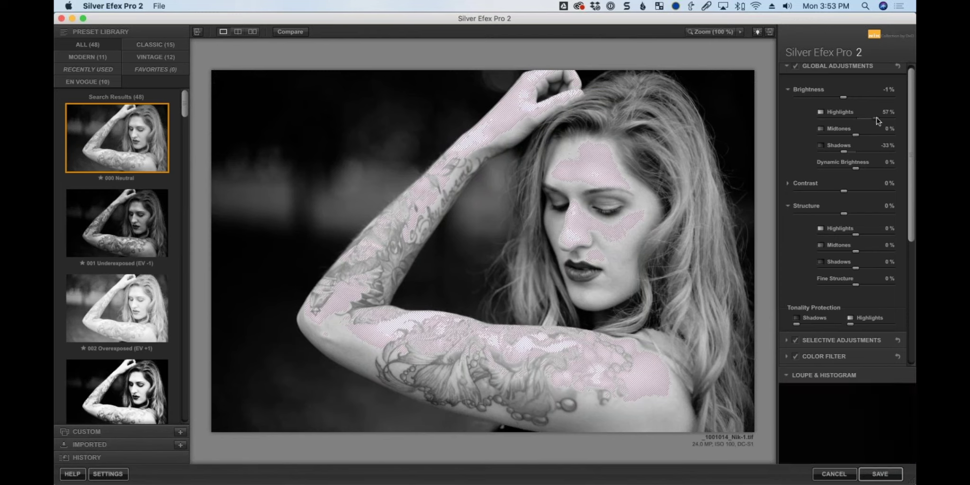
drag(871, 119, 851, 121)
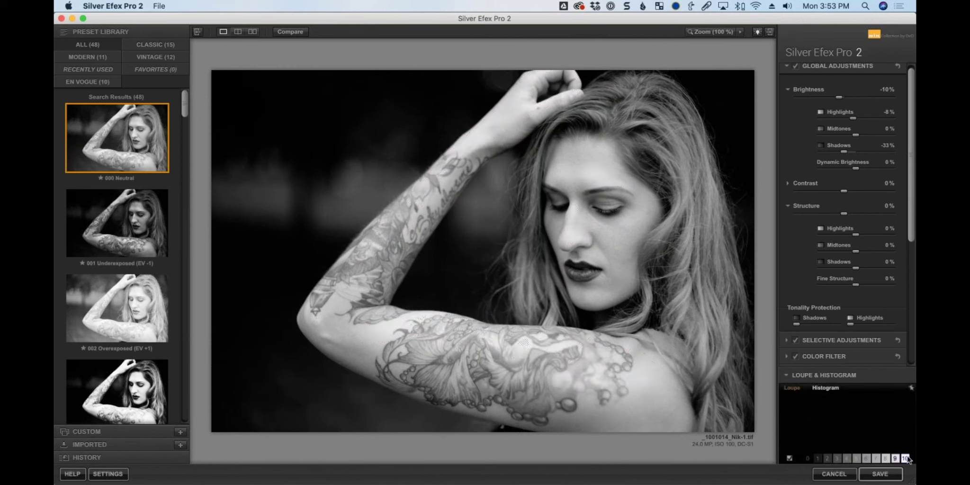
Inspect the overlays of zones 7, 6, 5 and 4 on the portrait, and show zone 8.
click(877, 460)
click(867, 459)
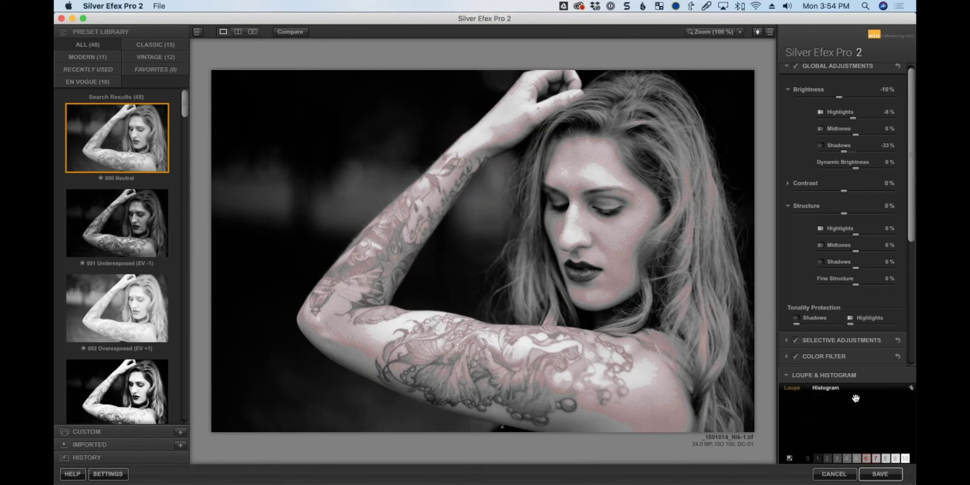
click(875, 460)
click(864, 459)
click(856, 459)
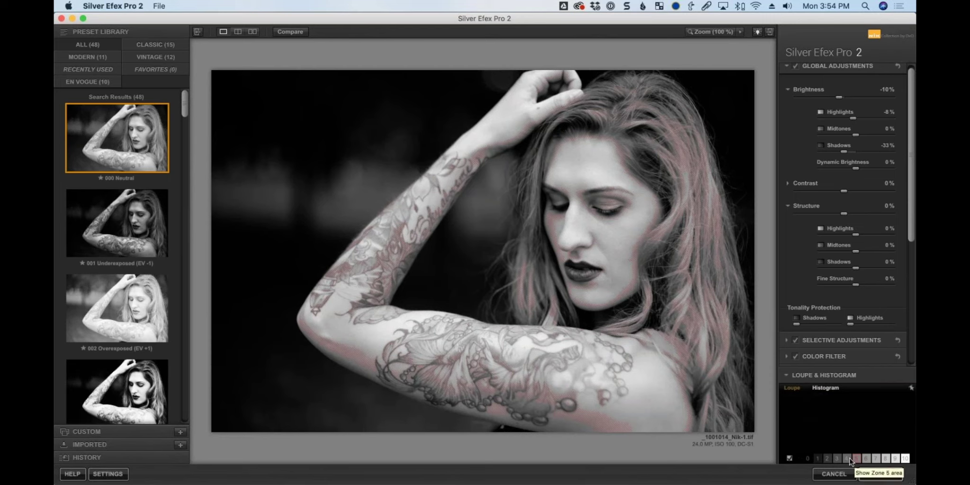
click(847, 459)
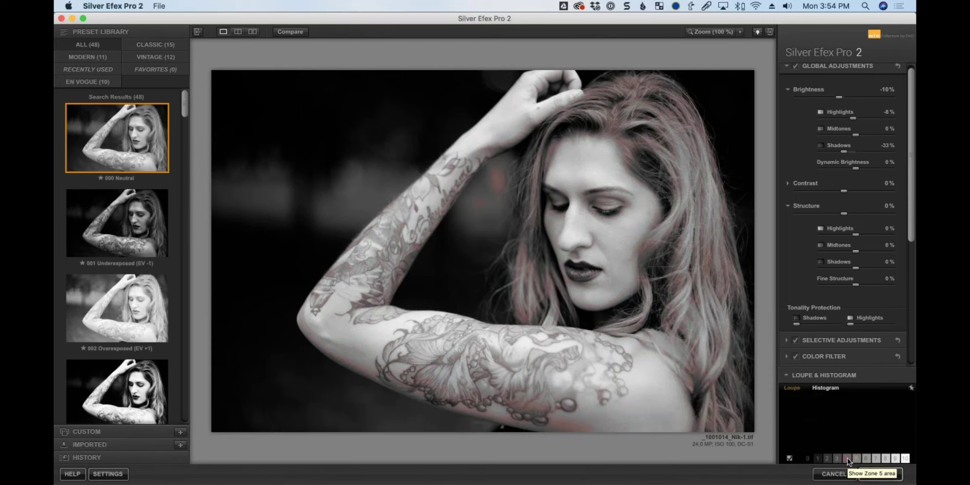
click(885, 459)
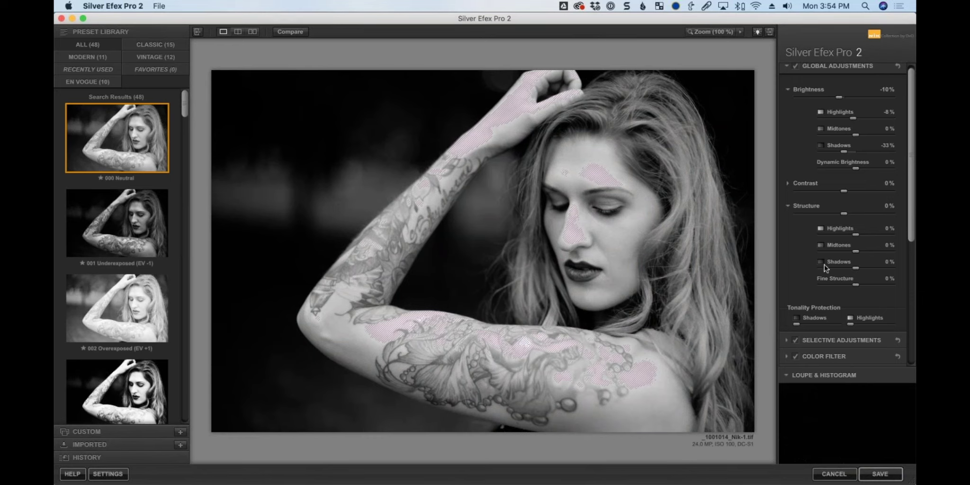
Add a selective control point on the woman's nose, size it to 8 %, and preview its mask.
click(791, 340)
scroll(824, 317, down, 5)
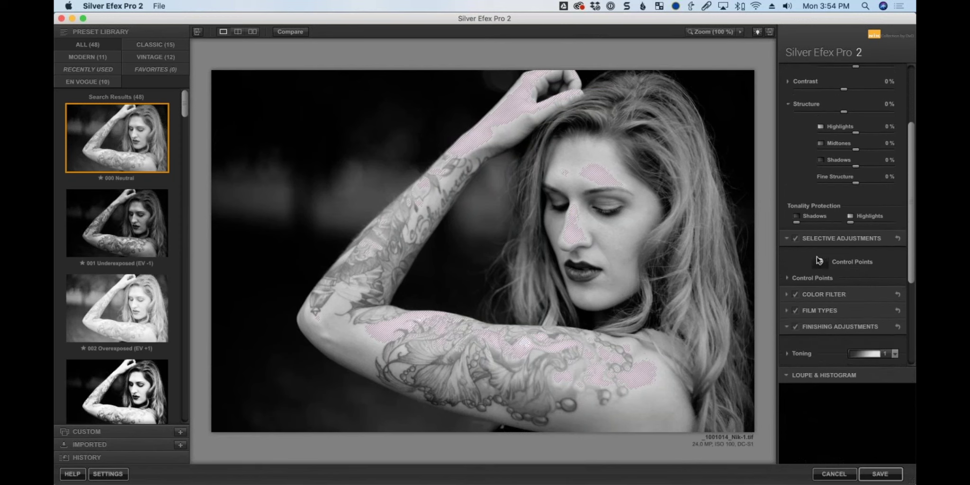
click(572, 232)
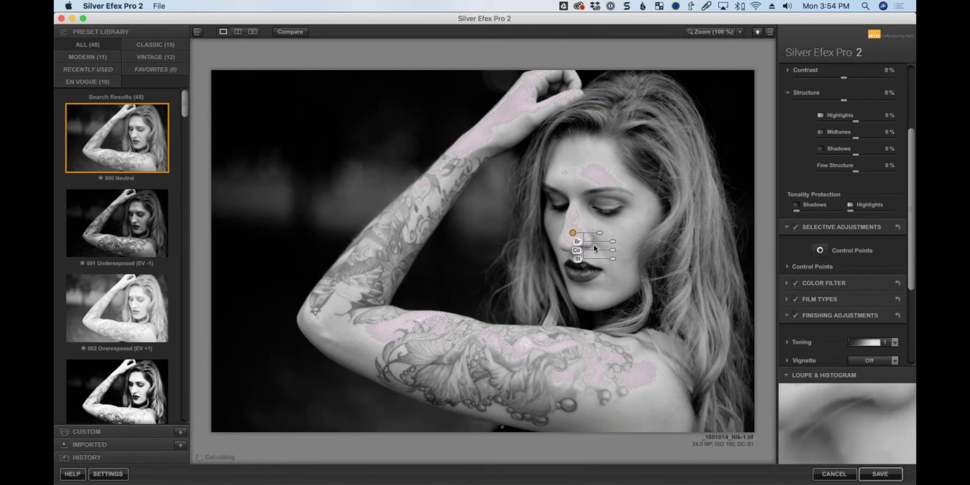
click(788, 266)
click(895, 288)
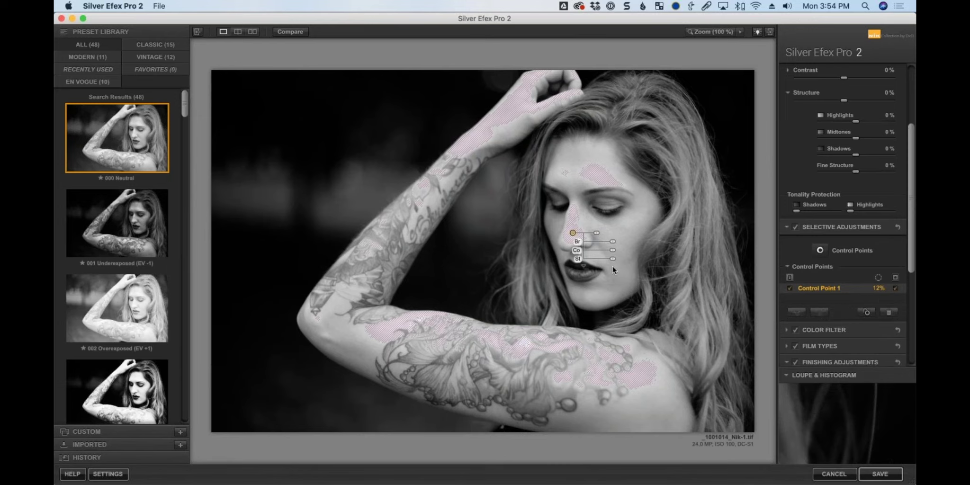
drag(596, 234, 596, 238)
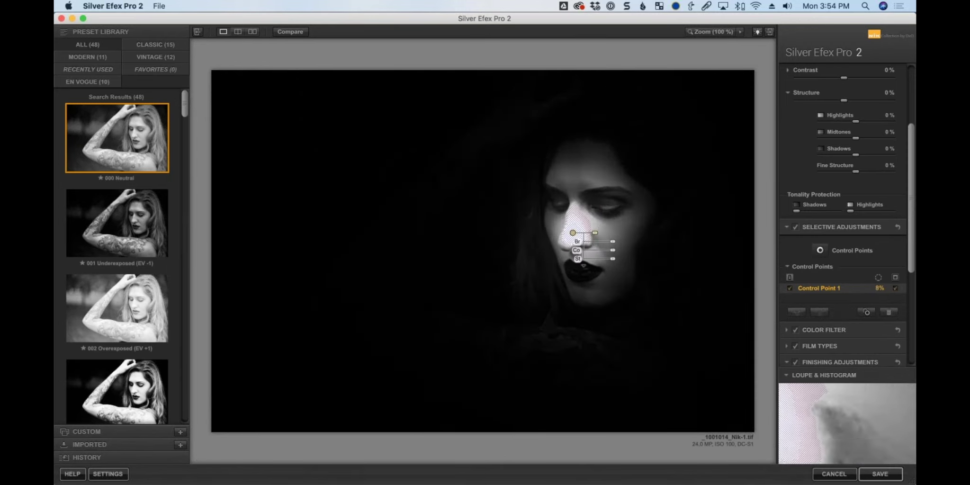
click(895, 288)
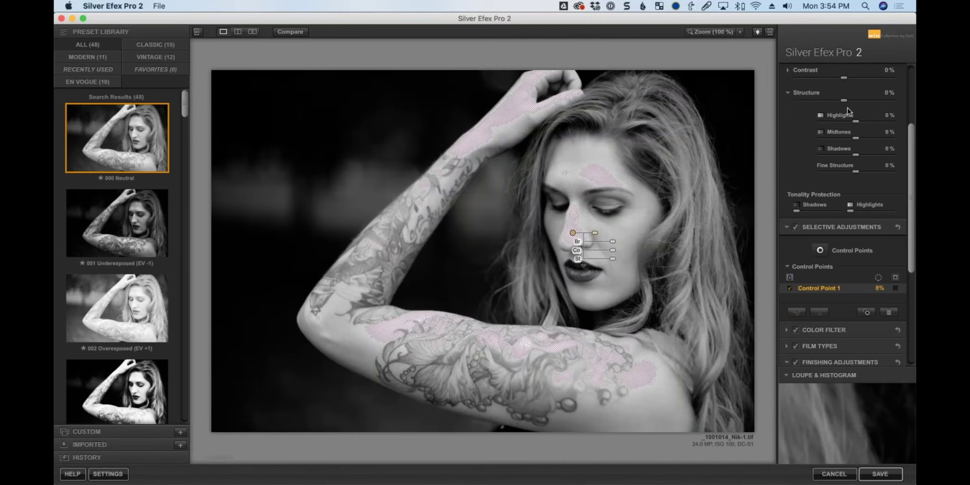
Lower the Dynamic Brightness of the portrait in the global adjustments.
scroll(847, 88, up, 5)
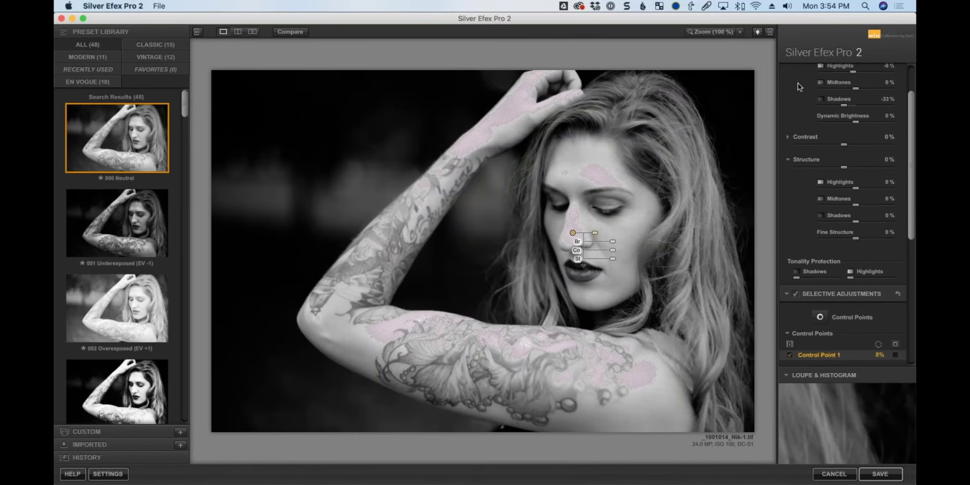
drag(850, 124, 829, 130)
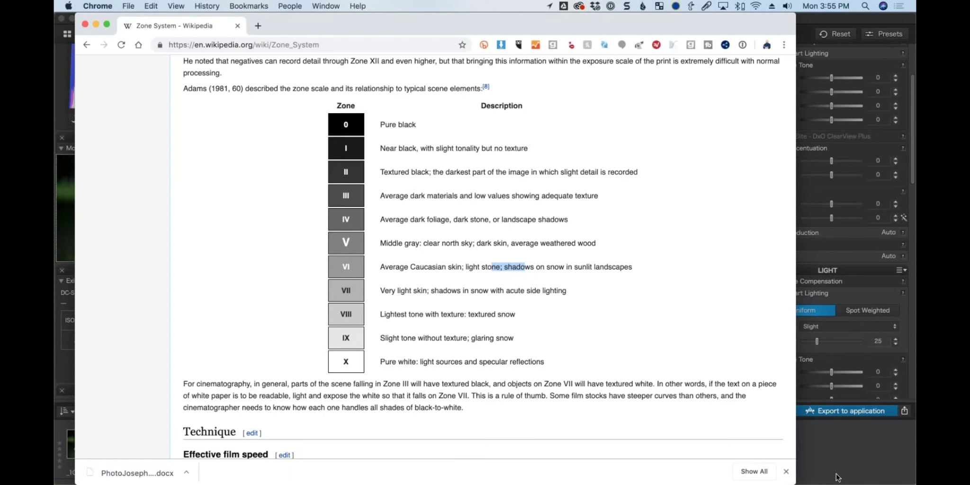
Switch to DxO PhotoLab 2 and open the giraffe raw photo.
key(super+Tab)
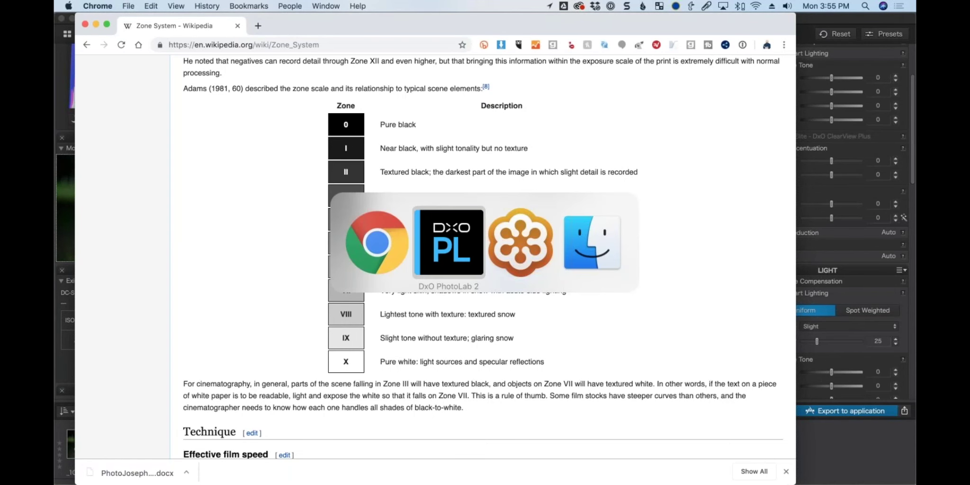
key(super+Tab)
key(super+Tab)
key(super+Tab)
key(super+Tab)
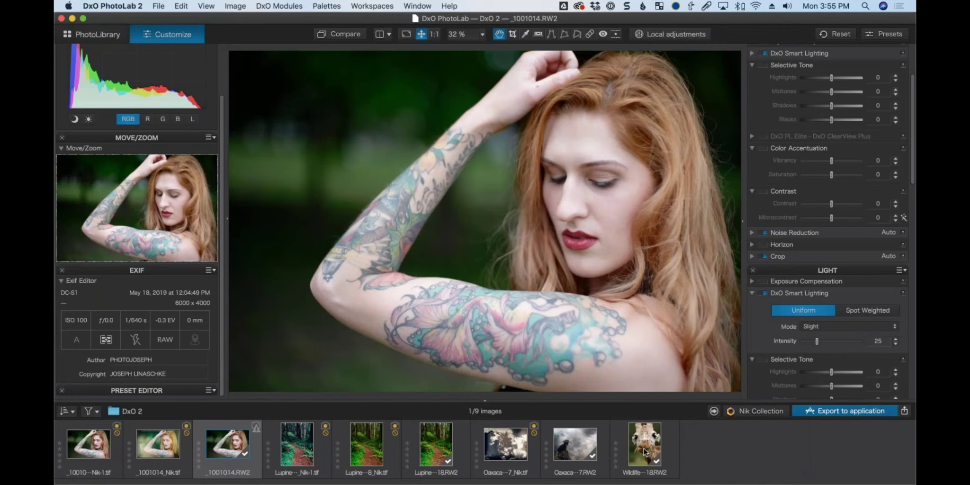
click(644, 450)
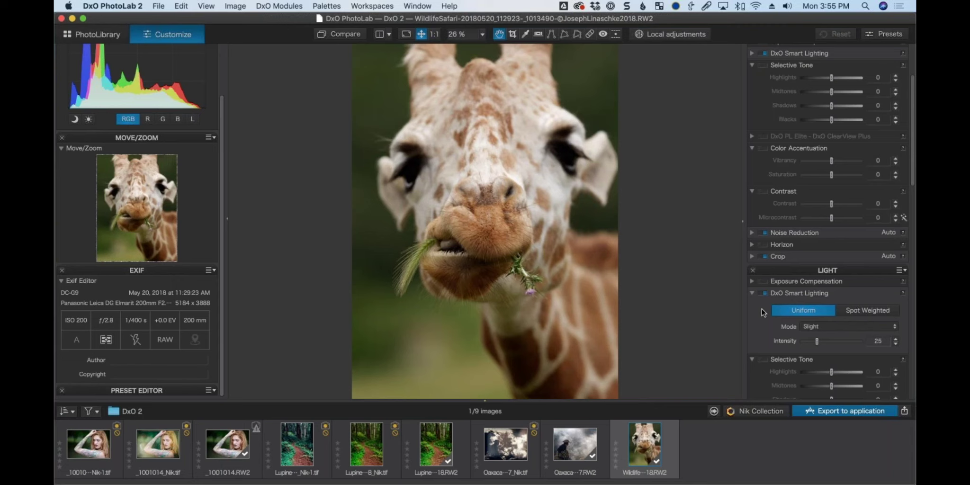
Start Local adjustments, place a control point on the giraffe's eye on the photo's right side, and preview its mask.
scroll(823, 243, up, 5)
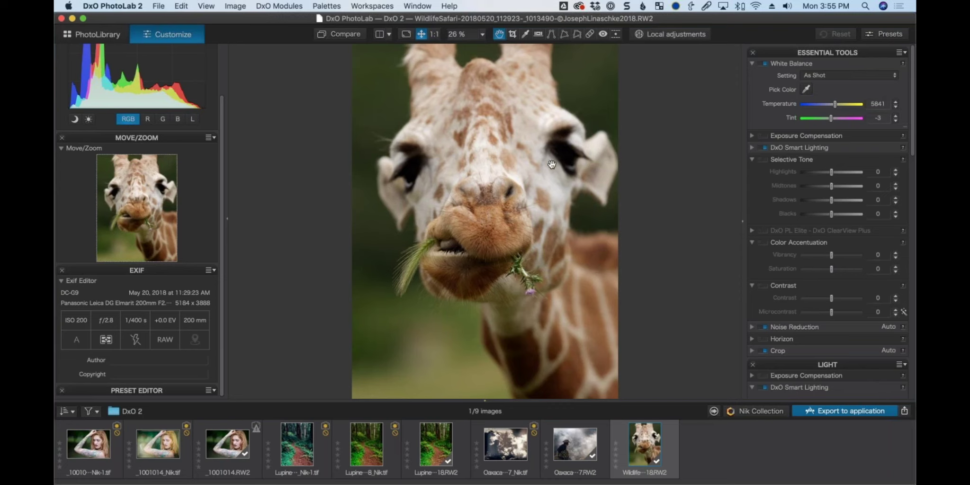
click(676, 34)
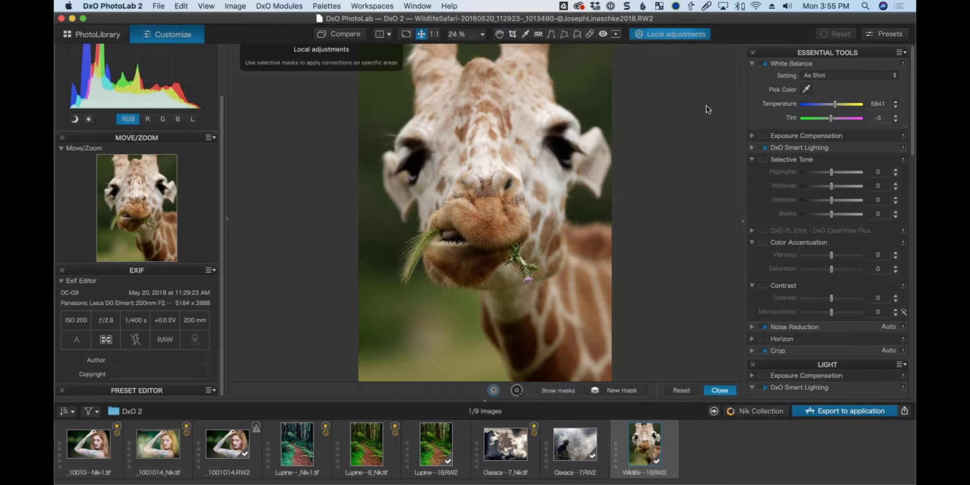
click(558, 145)
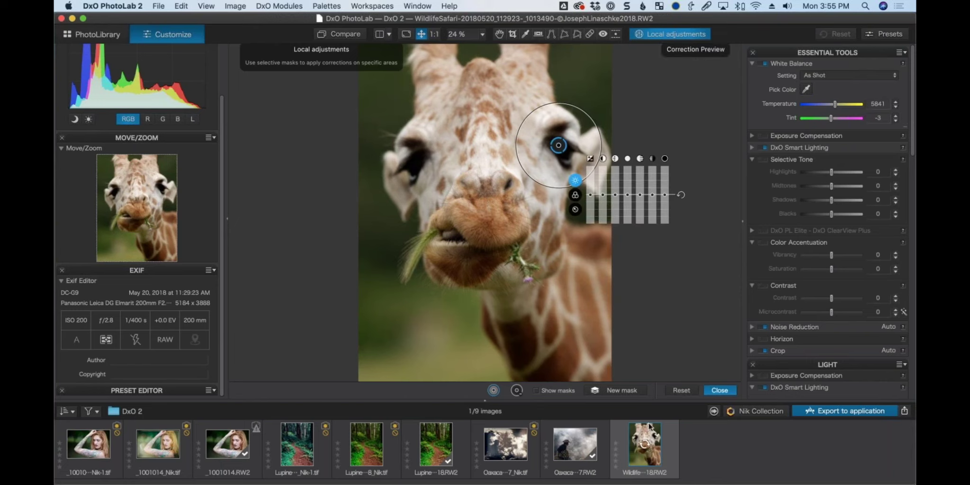
click(571, 391)
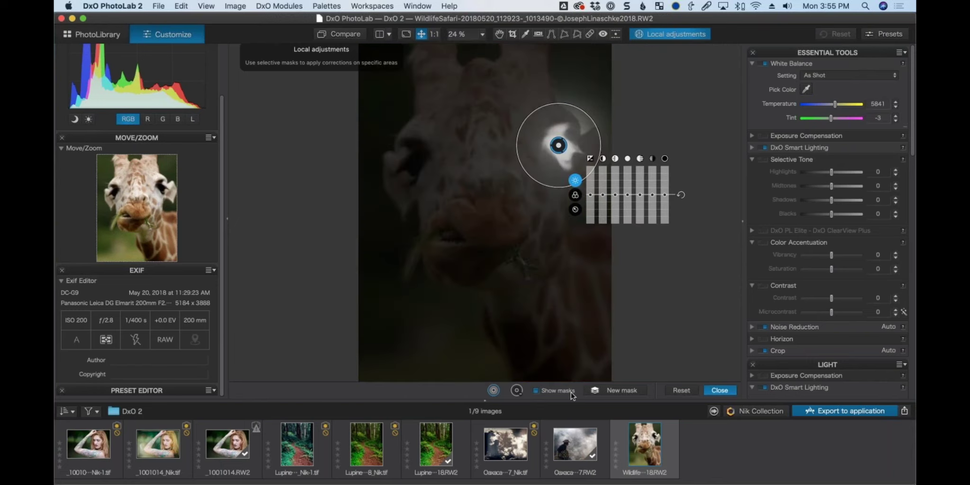
click(572, 393)
Raise the control point's exposure slightly and add a second point to the same mask on the giraffe's other eye.
drag(590, 195, 591, 187)
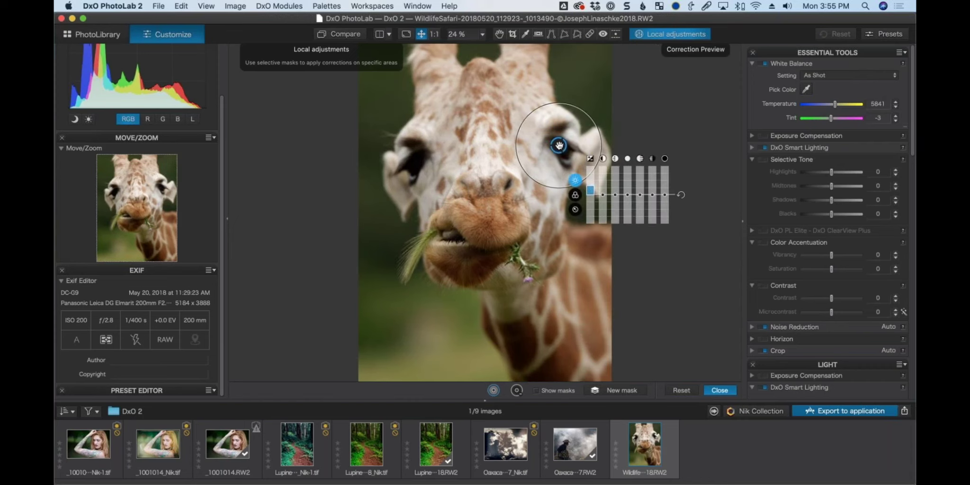
click(417, 155)
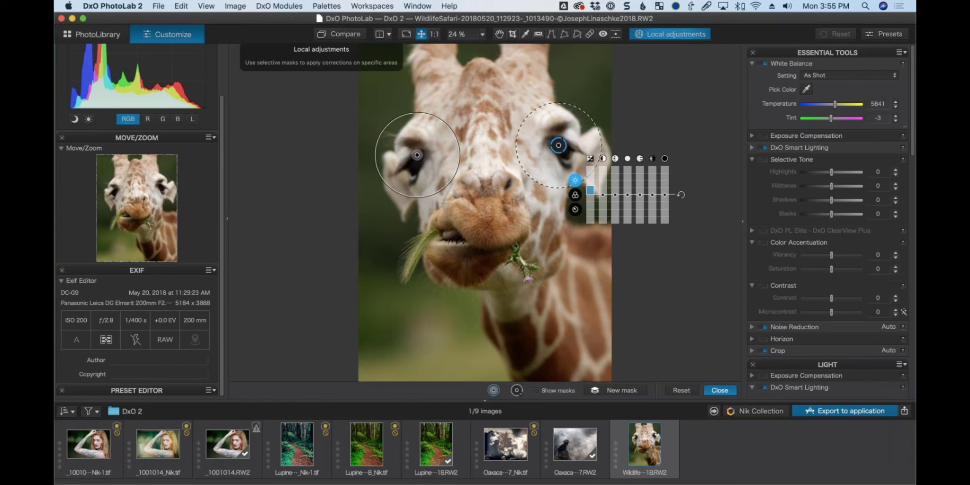
drag(417, 155, 422, 154)
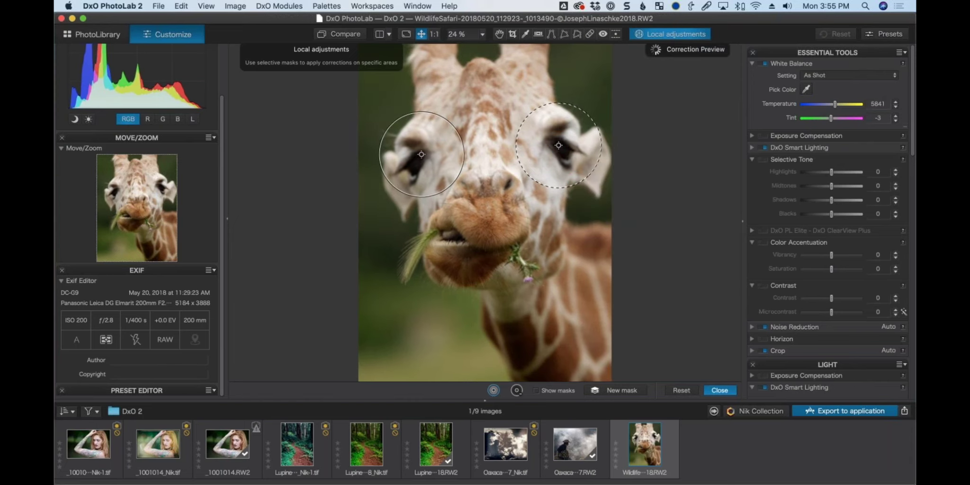
mouse_move(552, 145)
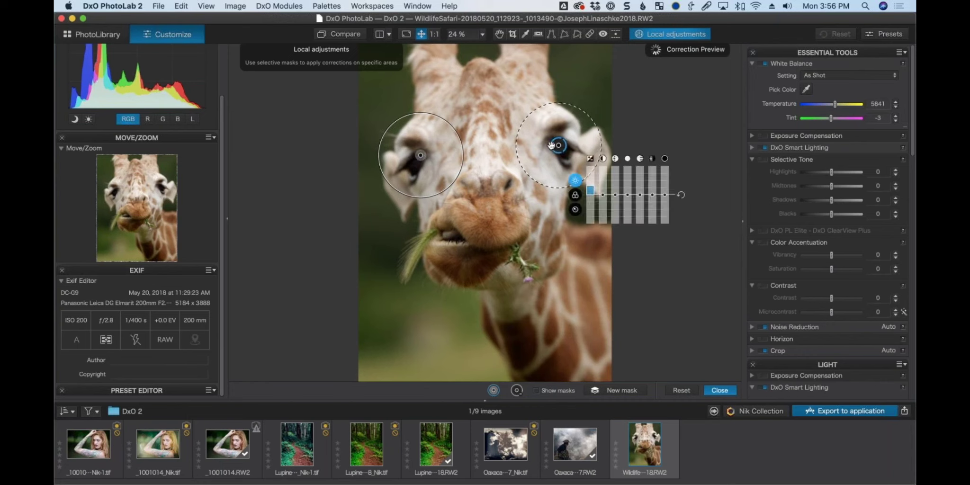
Set the eye mask's exposure to 1.20 and close the local adjustments.
mouse_move(590, 189)
mouse_down()
mouse_move(590, 219)
mouse_move(590, 158)
mouse_move(591, 190)
mouse_up()
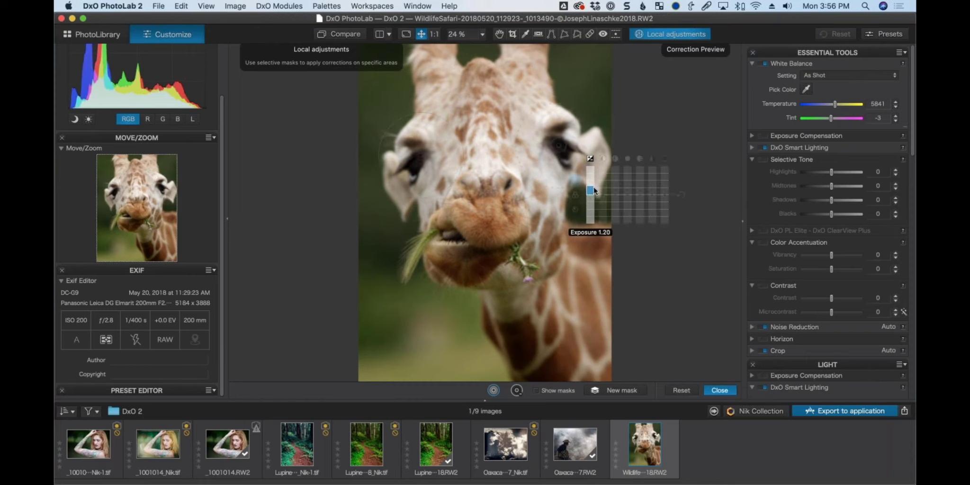
click(712, 387)
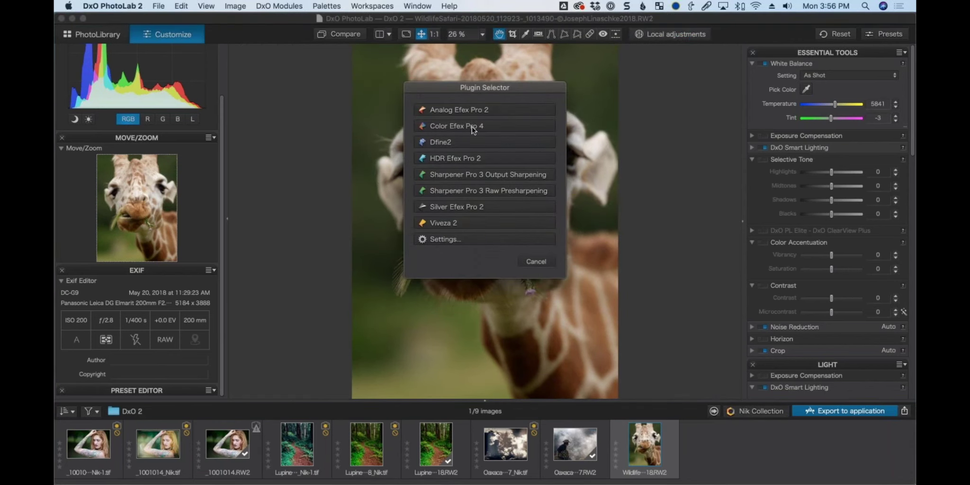
Send the giraffe photo to Color Efex Pro 4 and switch to that application's window.
click(472, 127)
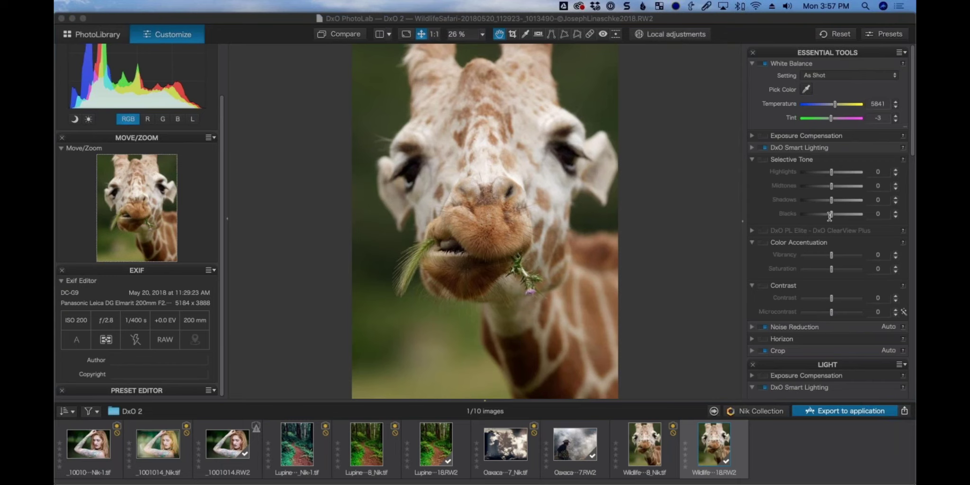
click(666, 204)
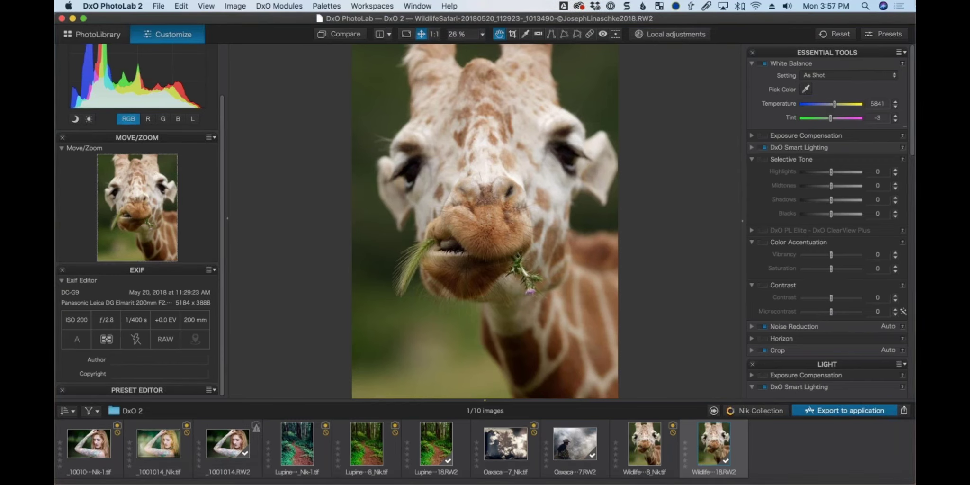
key(ctrl+Up)
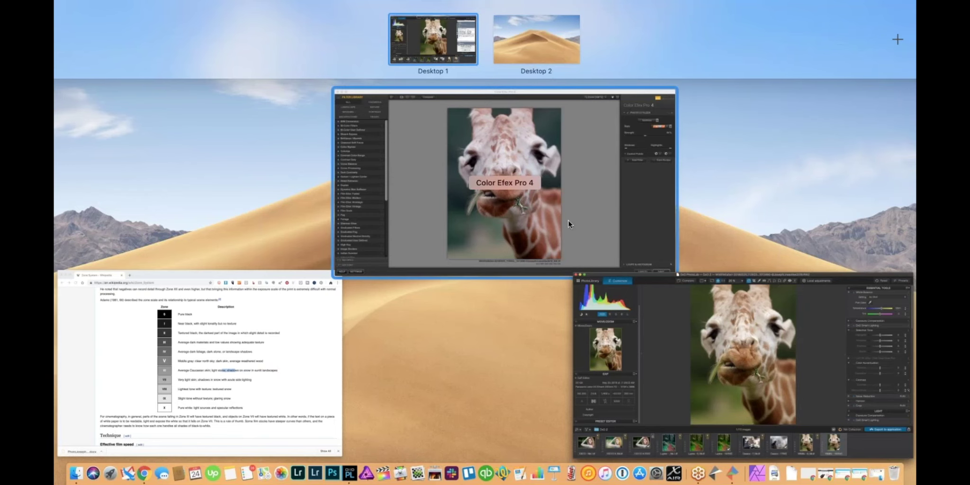
click(568, 221)
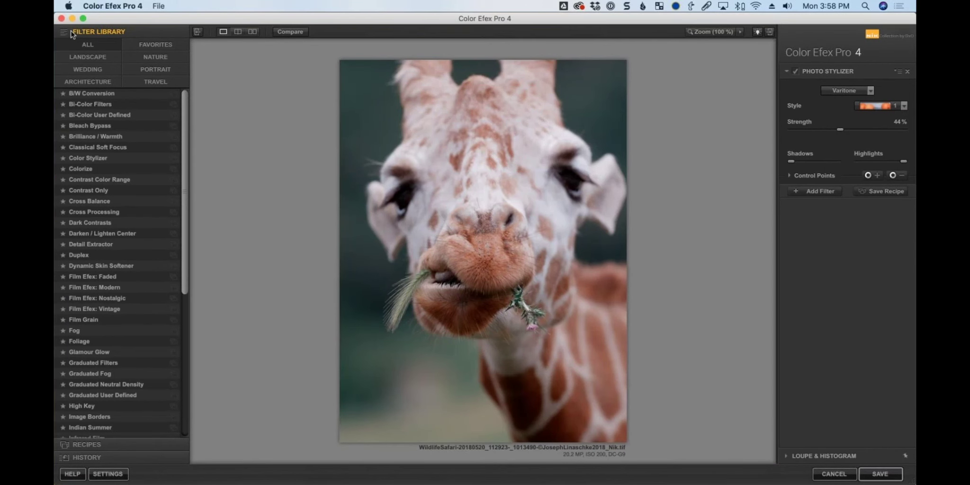
Open the En Vogue recipes and try Blue Monday, Even on a Cloudy Day, Lavander and Red Rocks on the giraffe.
click(82, 444)
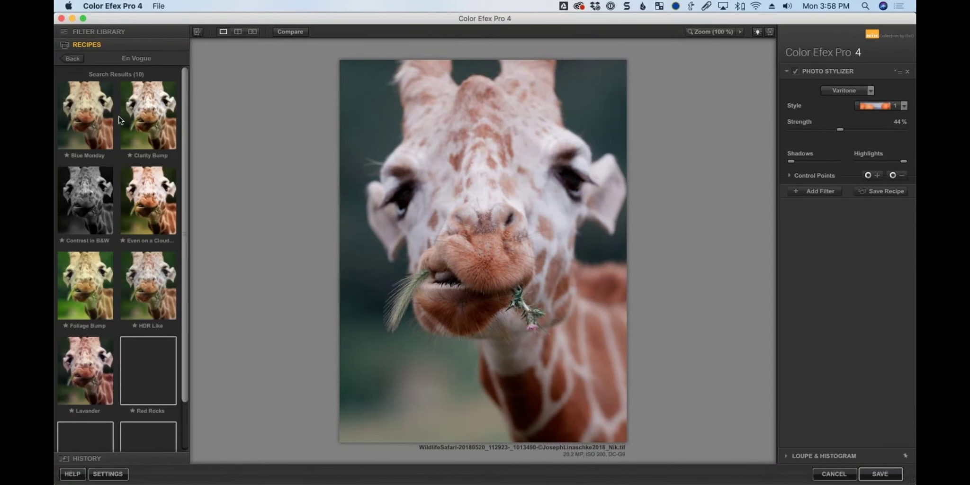
click(91, 113)
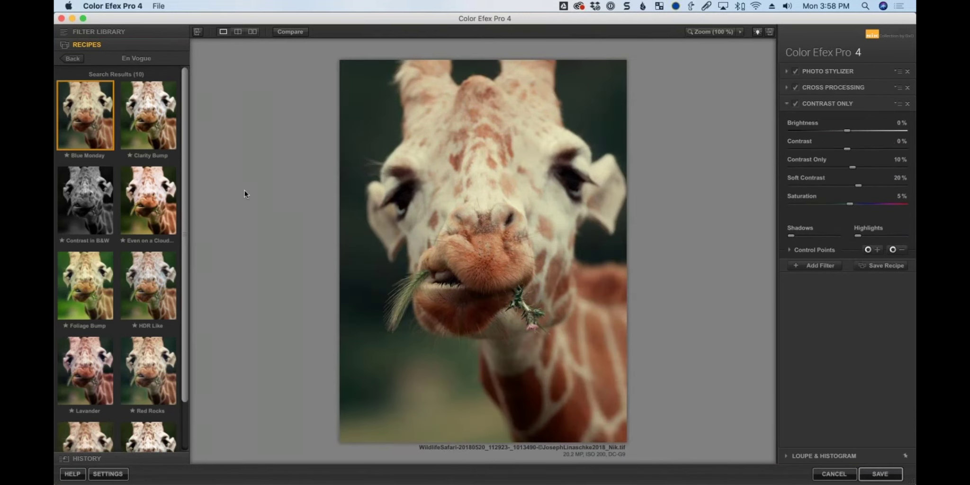
click(158, 215)
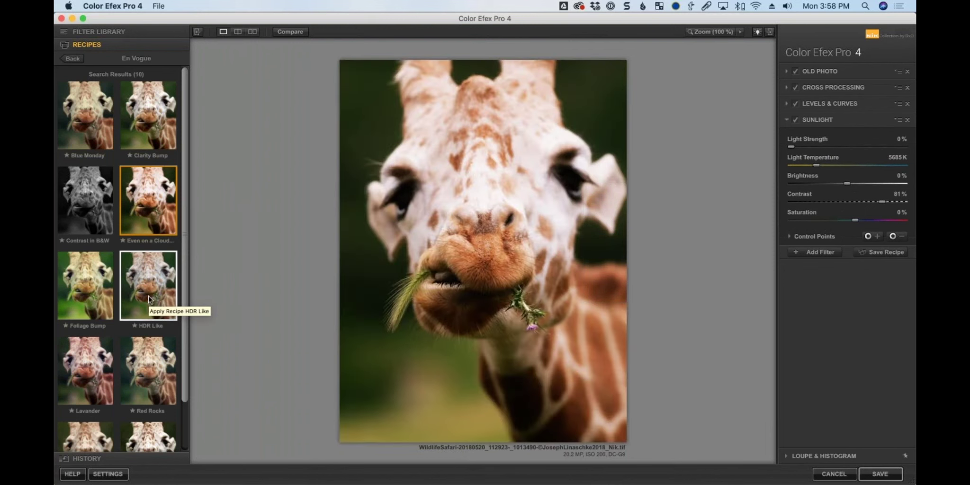
click(79, 363)
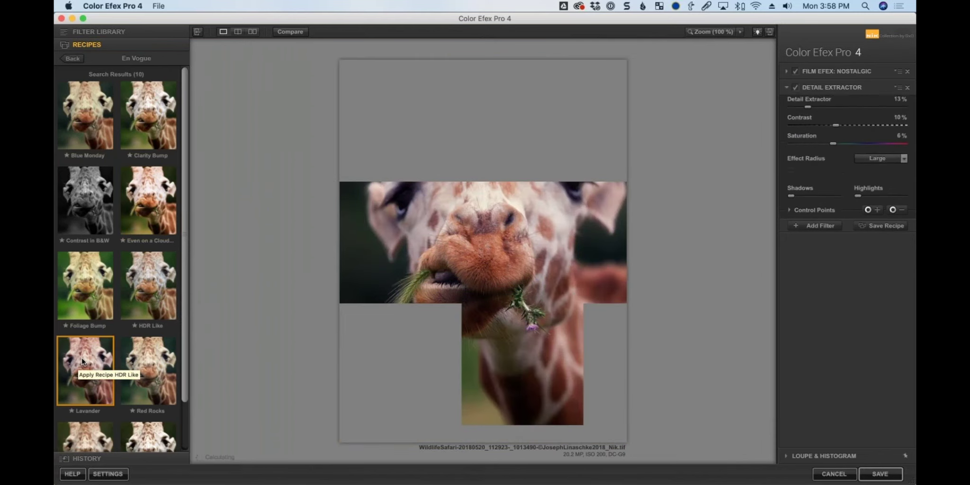
click(147, 381)
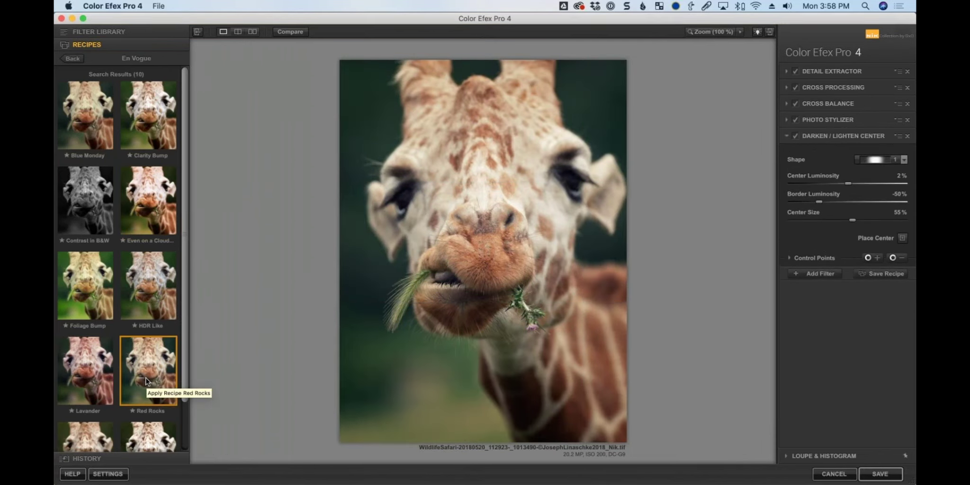
Try the Super Punch and Soft Mute recipes on the giraffe photo.
scroll(156, 366, down, 2)
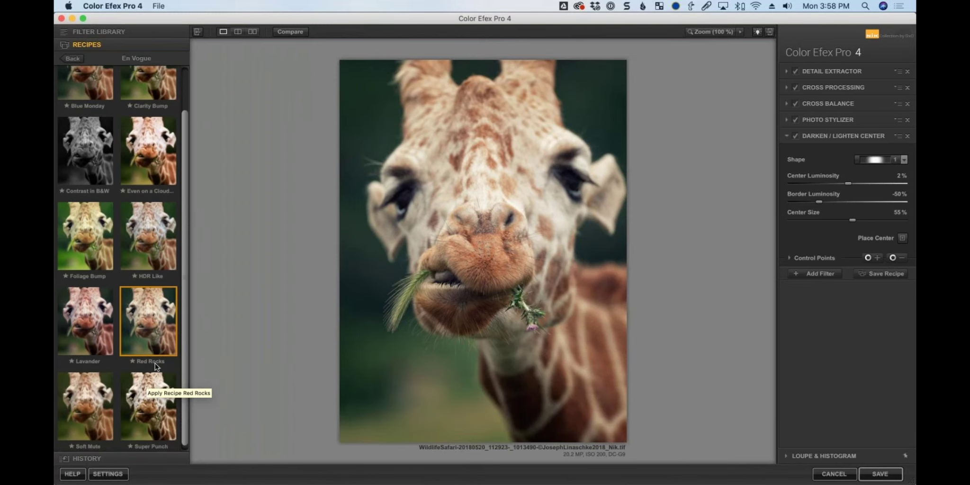
scroll(151, 379, down, 1)
click(148, 392)
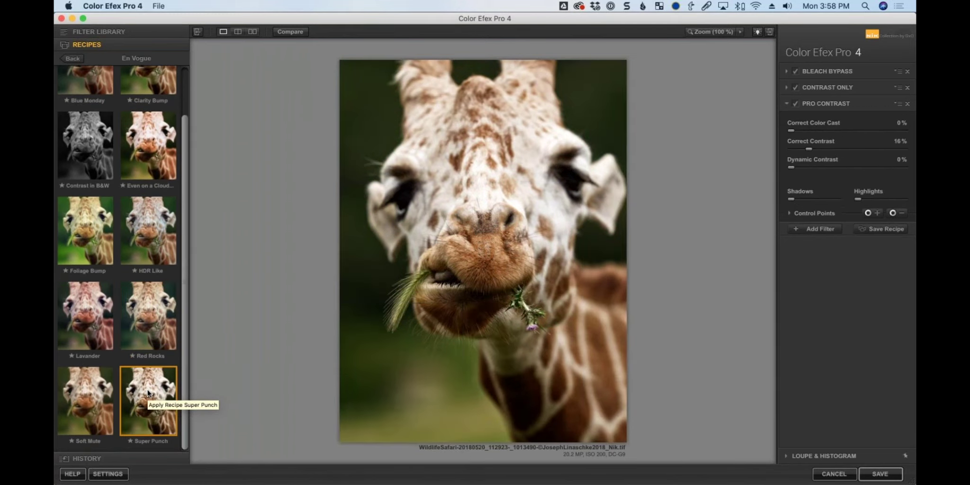
click(94, 409)
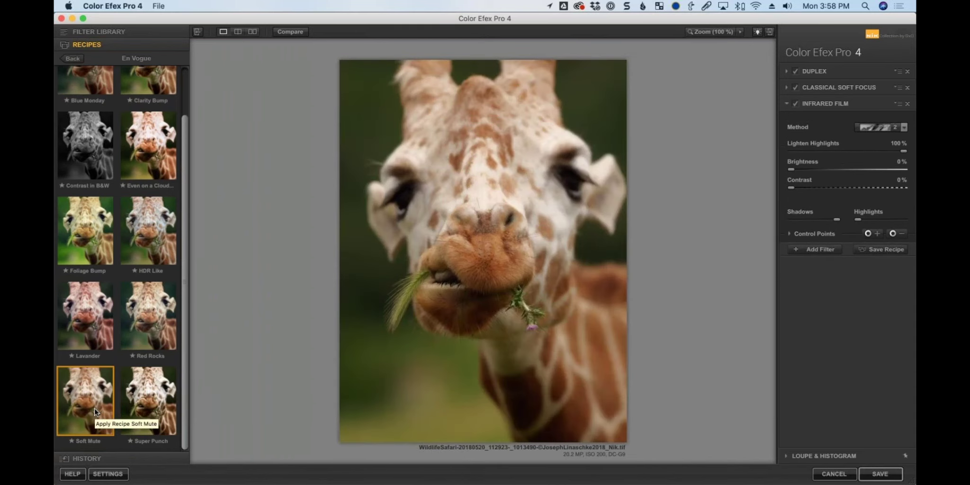
scroll(167, 238, up, 3)
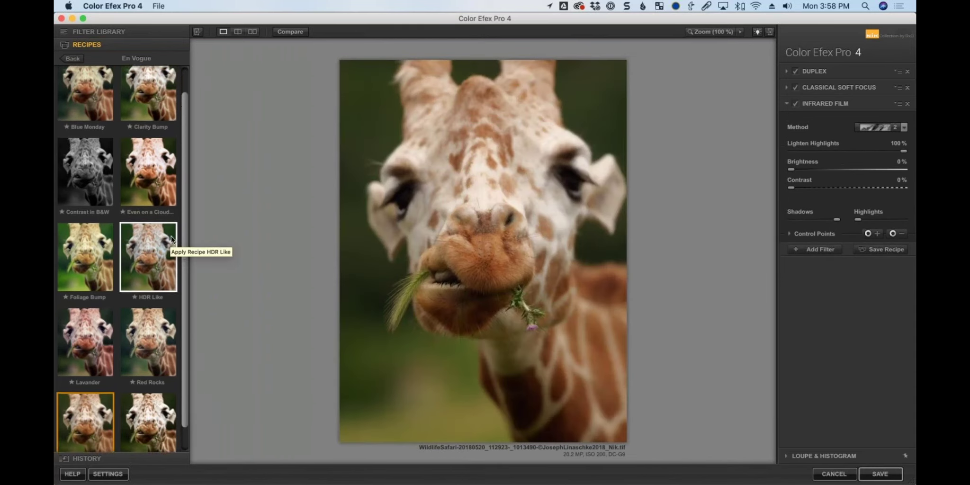
Apply the Clarity Bump recipe and compare the giraffe photo with its unedited version.
click(162, 102)
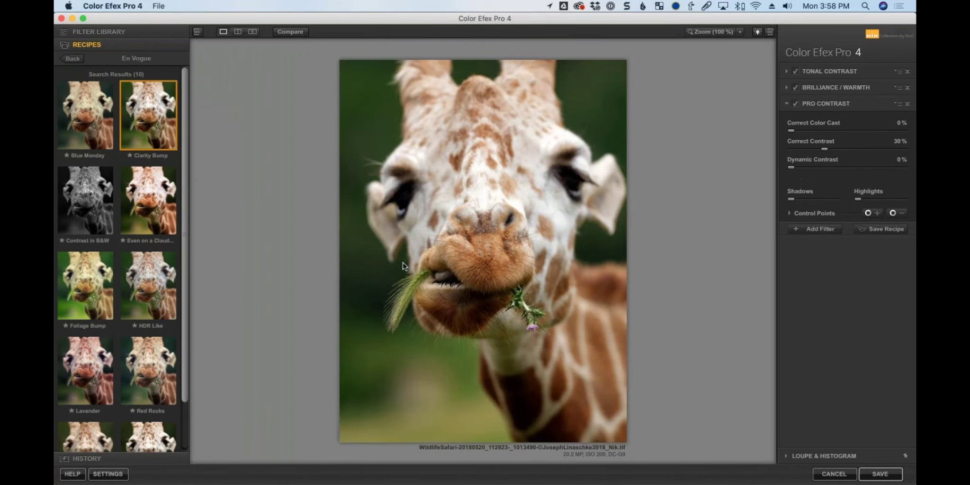
click(288, 30)
click(288, 30)
click(288, 31)
click(287, 30)
Try the Even on a Cloudy Day and Lavander recipes again, and return to Clarity Bump.
click(135, 221)
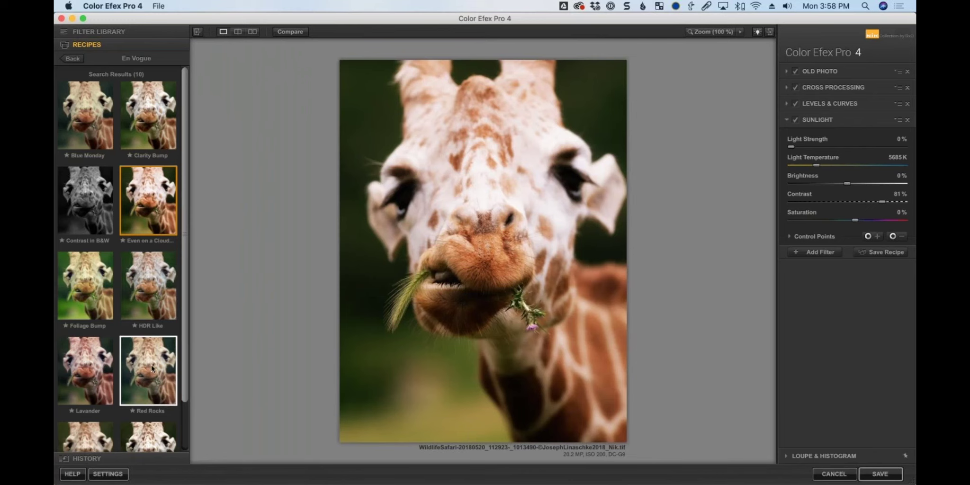
click(86, 374)
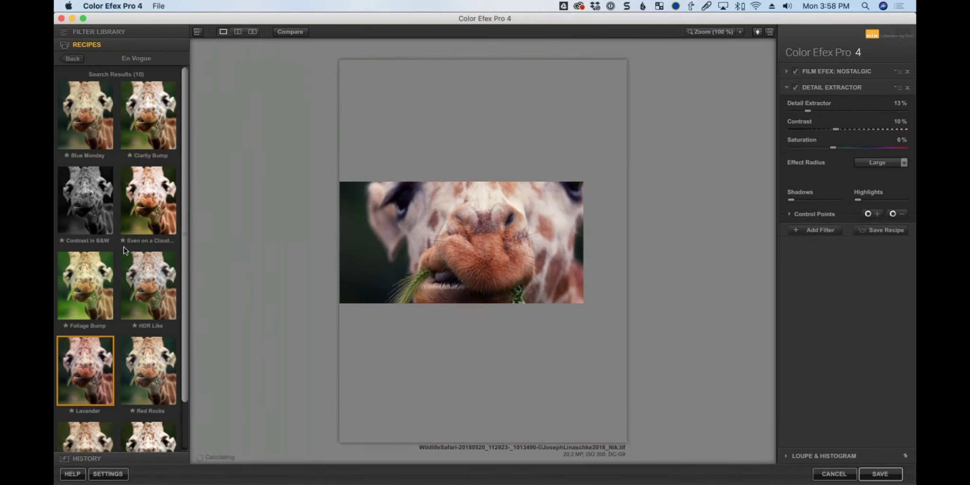
click(152, 179)
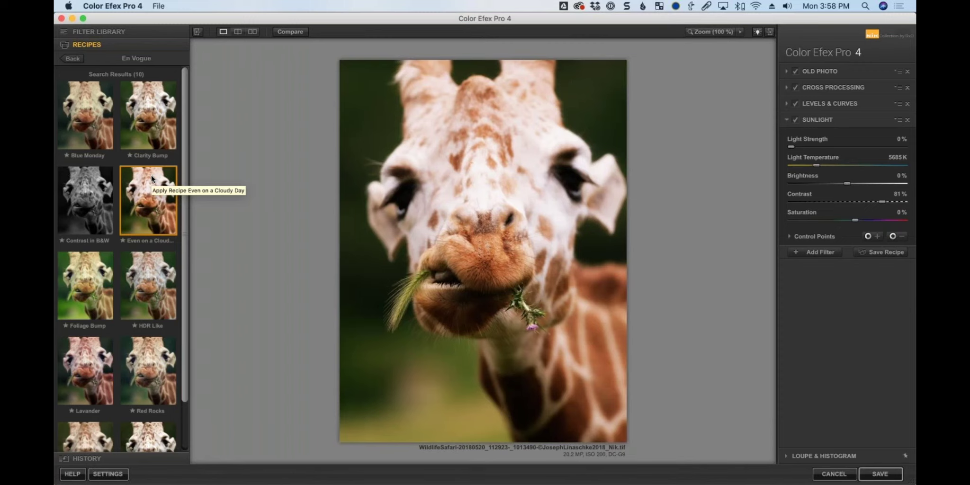
click(163, 119)
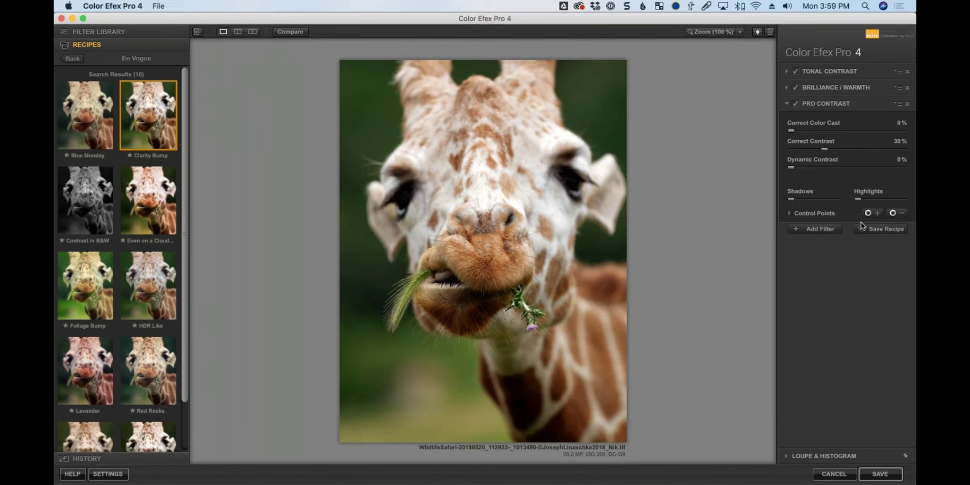
Add a Dark Contrasts filter and limit it to the background with three positive control points, enlarging the one below the jaw to 53%.
click(807, 230)
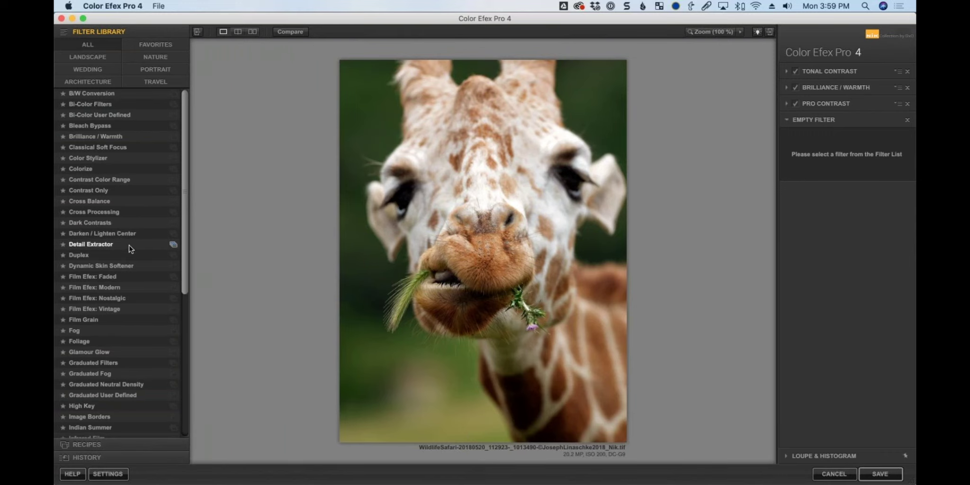
click(113, 220)
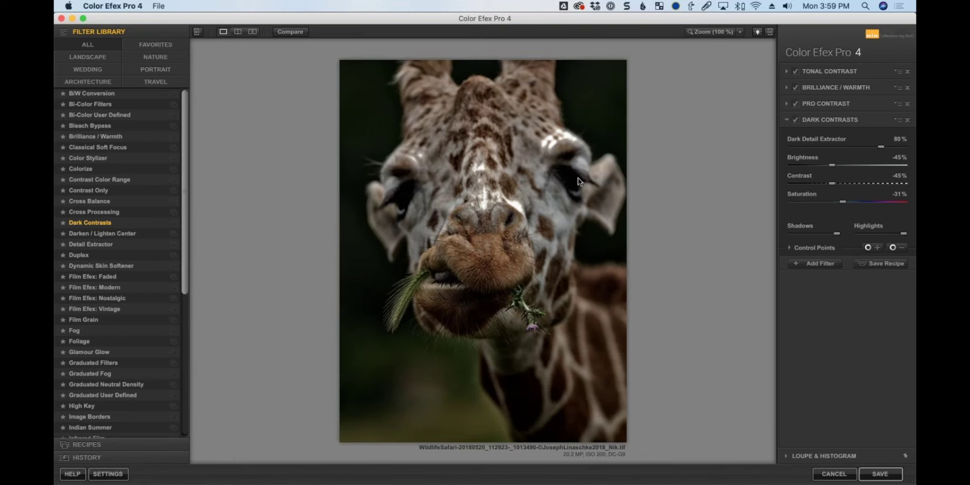
click(867, 247)
click(597, 113)
drag(626, 113, 369, 204)
drag(373, 429, 402, 402)
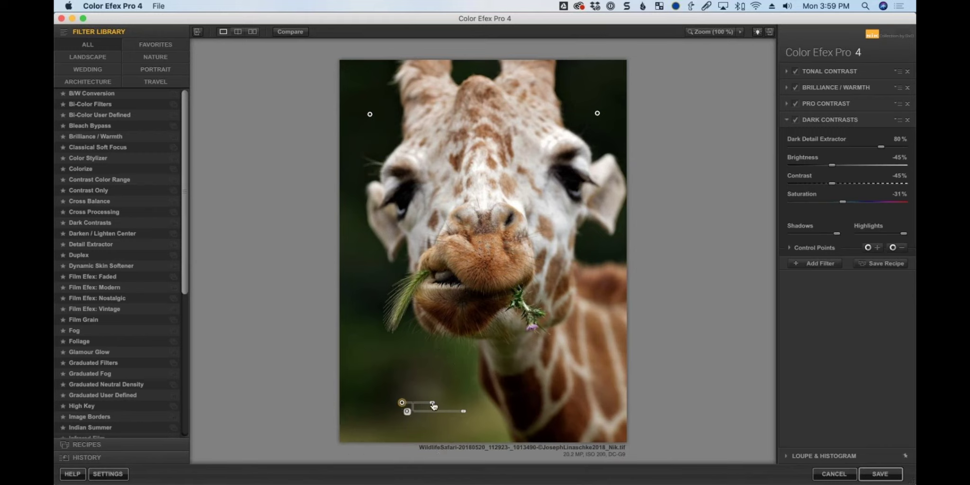
drag(433, 403, 448, 405)
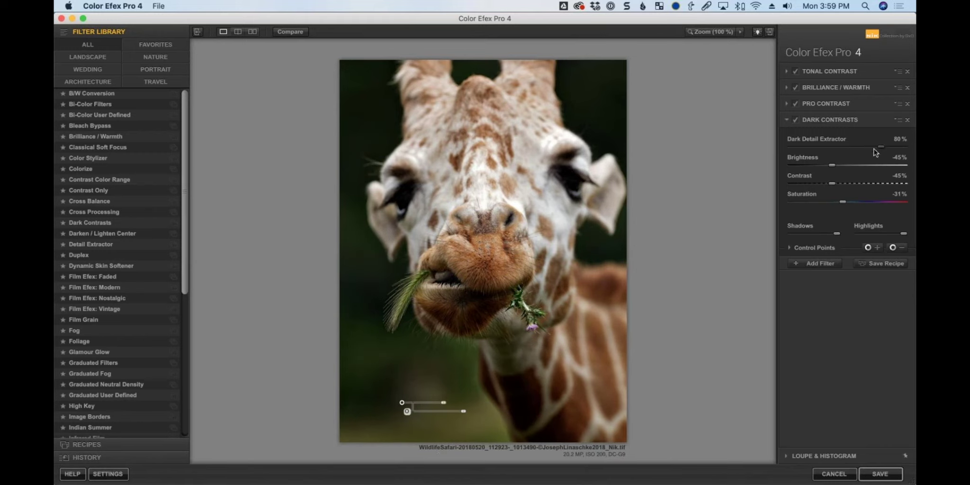
Set Dark Contrasts to 59% Dark Detail Extractor, -73% Brightness, -32% Contrast and 50% Saturation.
drag(880, 147, 861, 146)
drag(832, 165, 902, 203)
drag(829, 184, 841, 186)
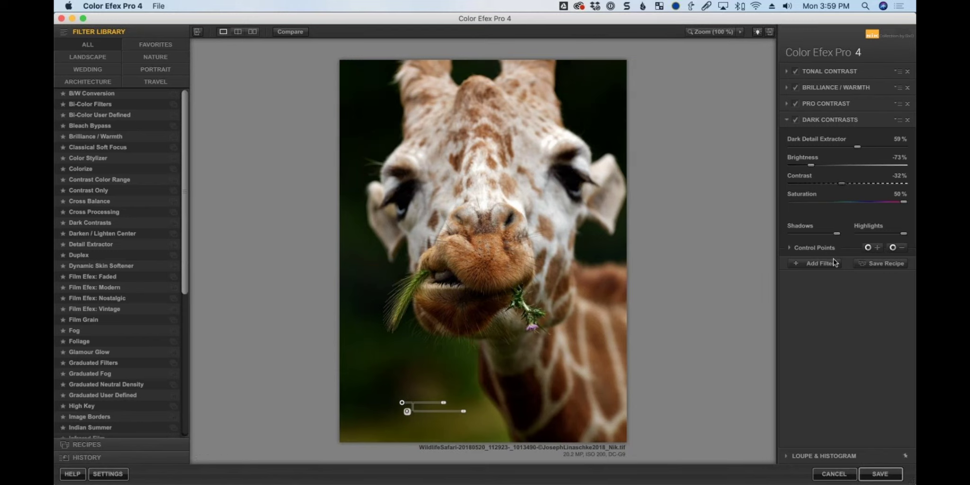
Expand the Dark Contrasts control point list and display the masks of all three points.
click(799, 250)
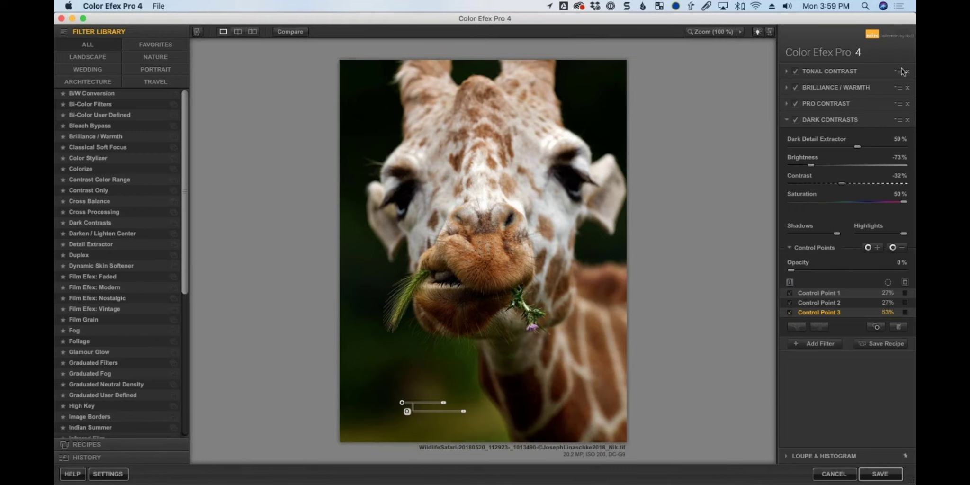
click(905, 293)
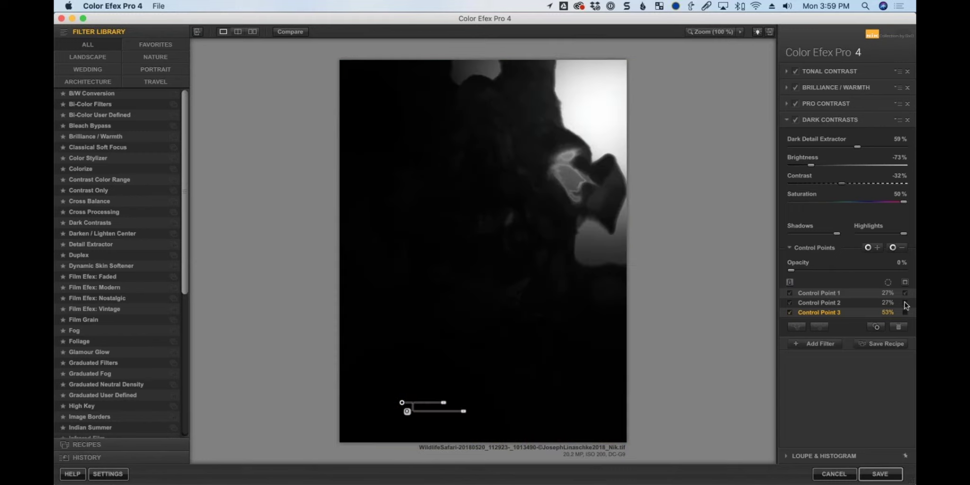
click(905, 302)
click(905, 312)
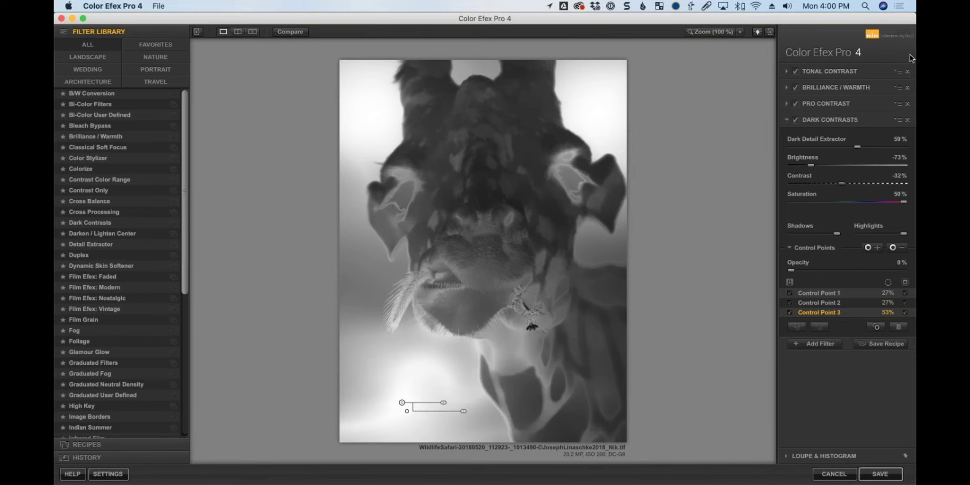
Place eight negative control points over the giraffe's mouth, face, eyes and neck to exclude the animal from the filter.
click(894, 248)
click(471, 303)
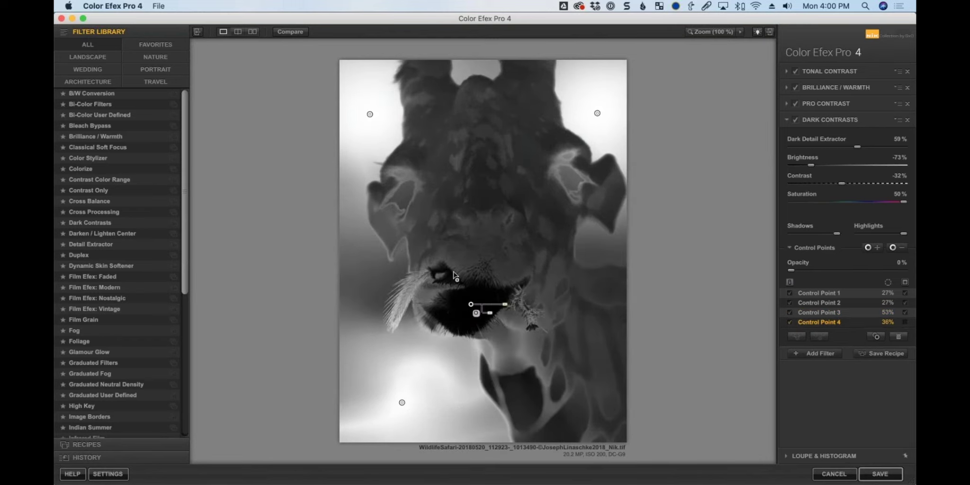
drag(470, 303, 516, 351)
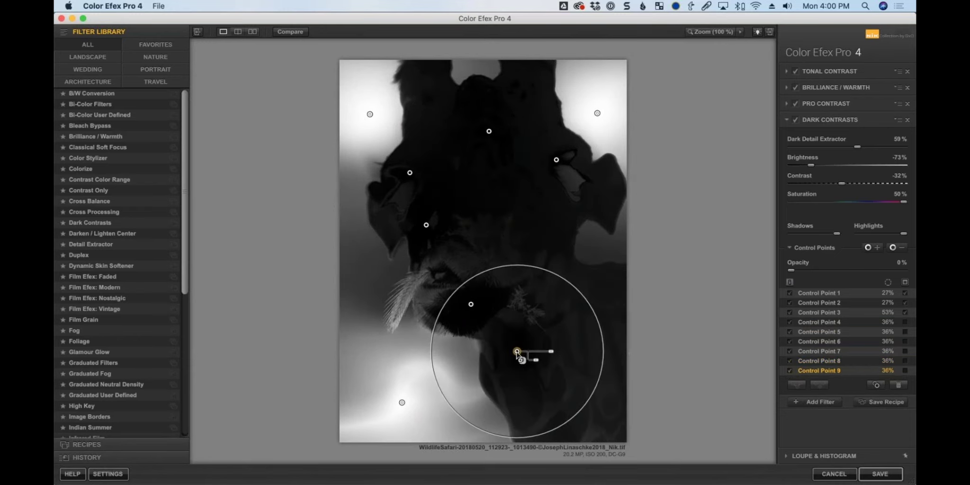
drag(562, 375, 569, 180)
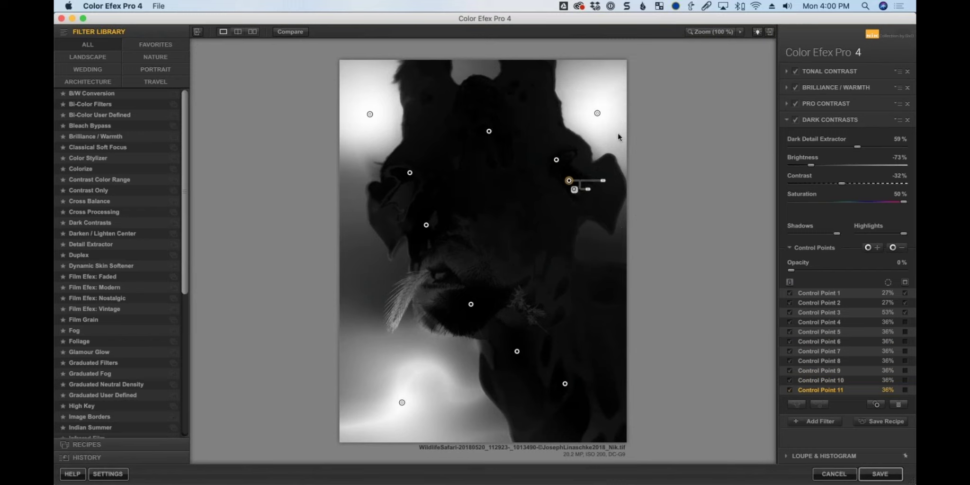
Enlarge the two upper background points to 42% and 32%, and add positive points below the ear (28%), between the horns (20%) and beside the mouth (51%).
click(597, 113)
drag(631, 116, 602, 245)
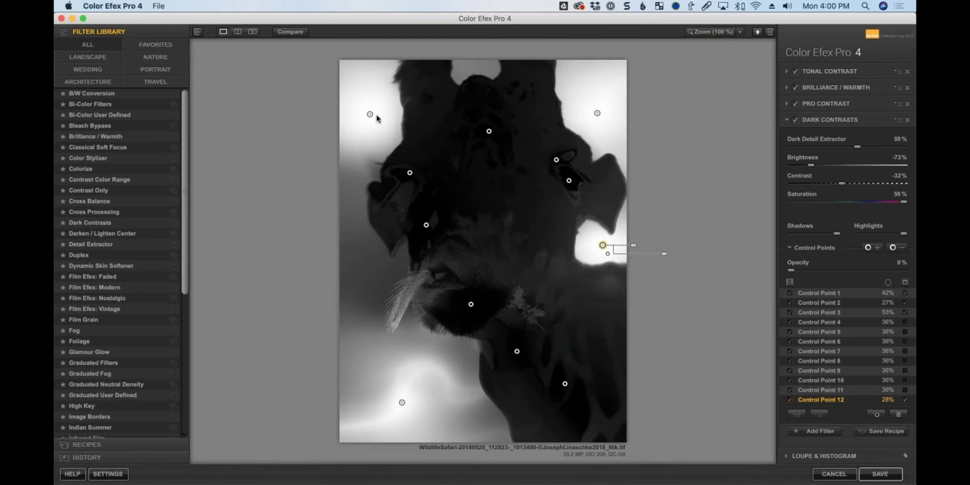
drag(371, 117, 494, 63)
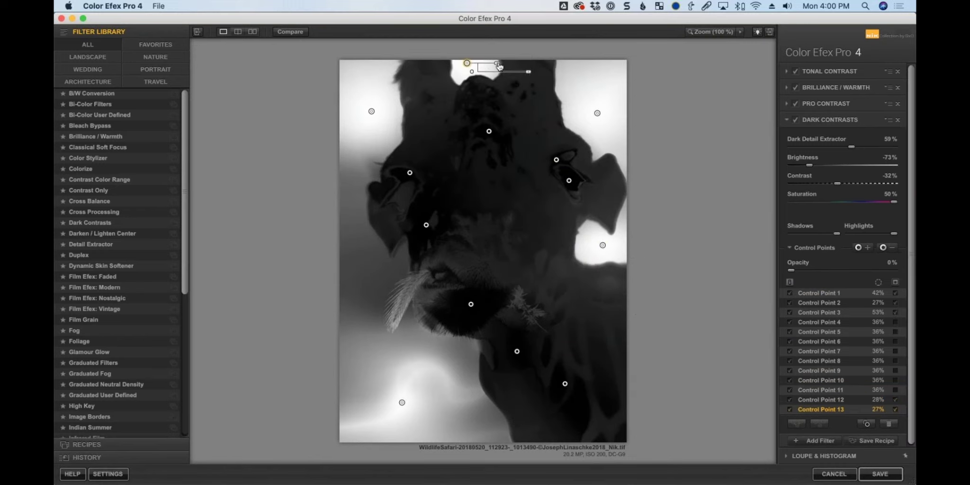
click(372, 112)
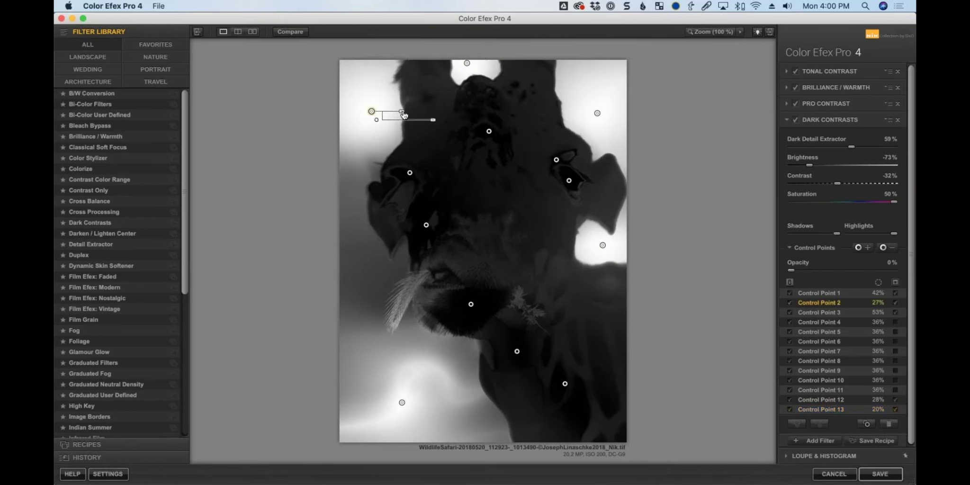
drag(371, 112, 413, 275)
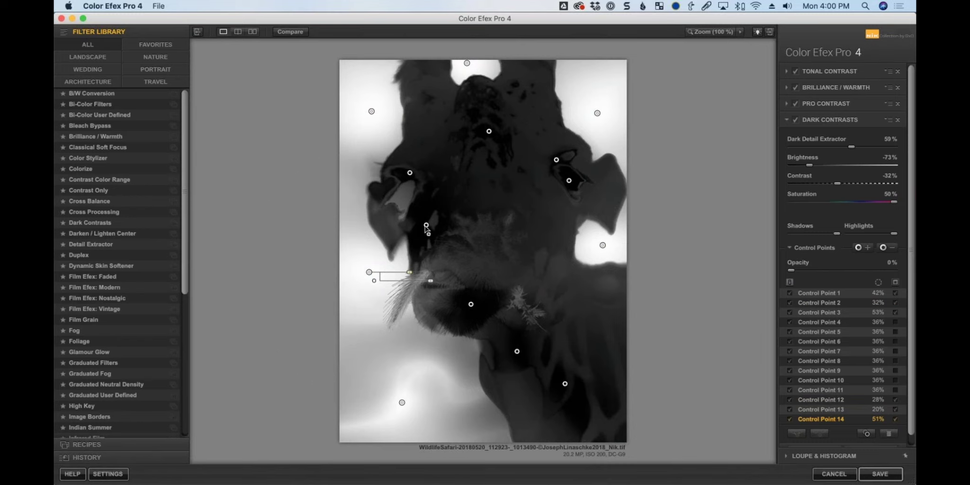
Duplicate negative control points onto the giraffe's ear, below its eye and onto its nose to exclude them from the filter.
drag(426, 225, 388, 224)
drag(410, 174, 408, 193)
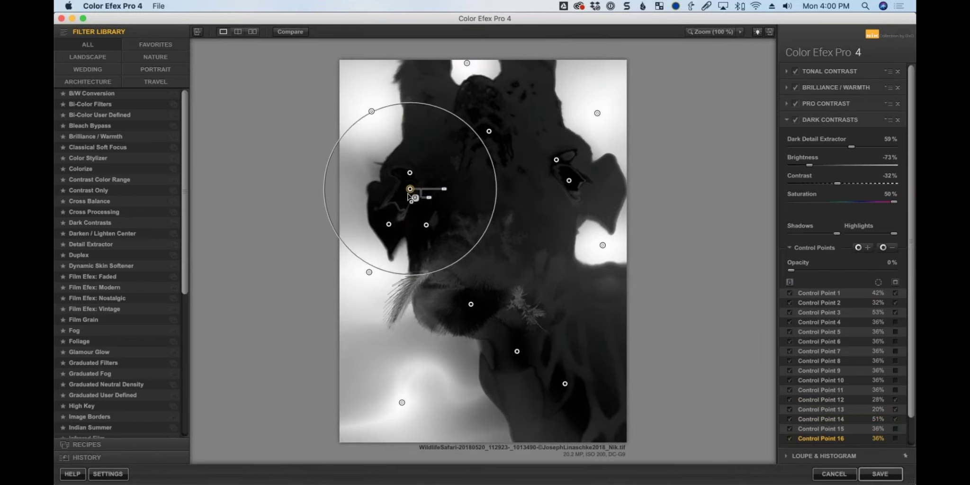
click(471, 306)
drag(470, 304, 476, 274)
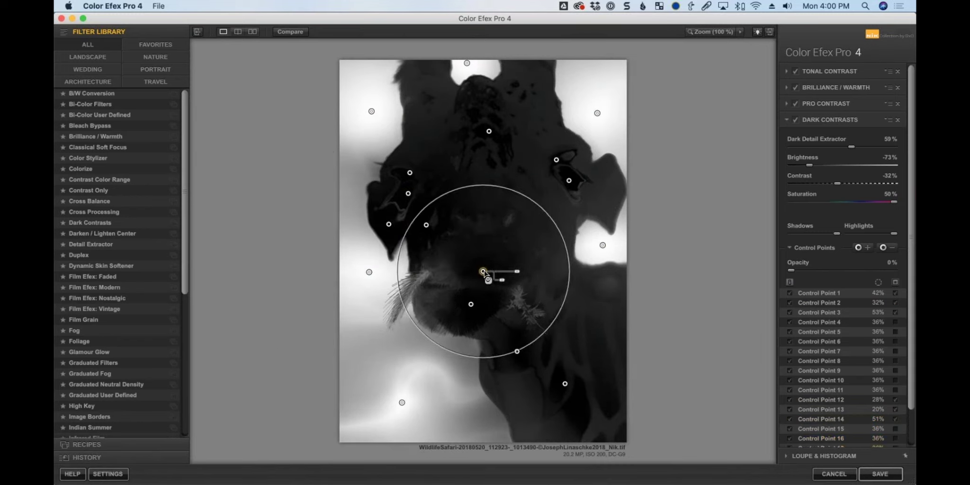
Enlarge the lower background control point to 61%, duplicate it across that background area, and add a negative point on the giraffe's neck.
click(401, 403)
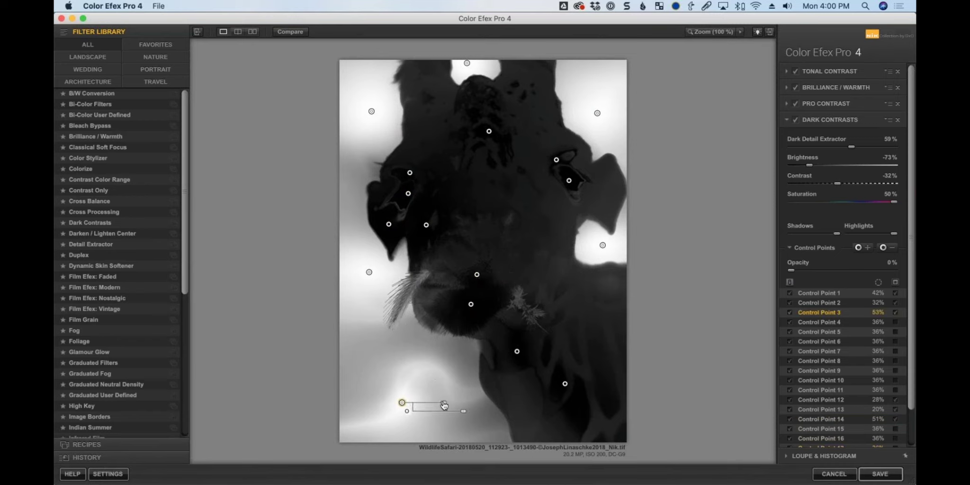
drag(443, 402, 419, 389)
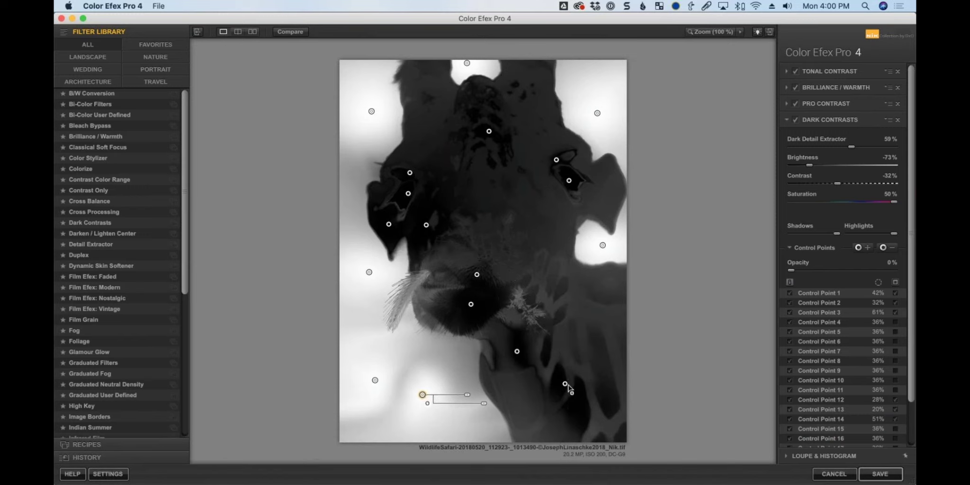
click(600, 330)
drag(600, 330, 582, 325)
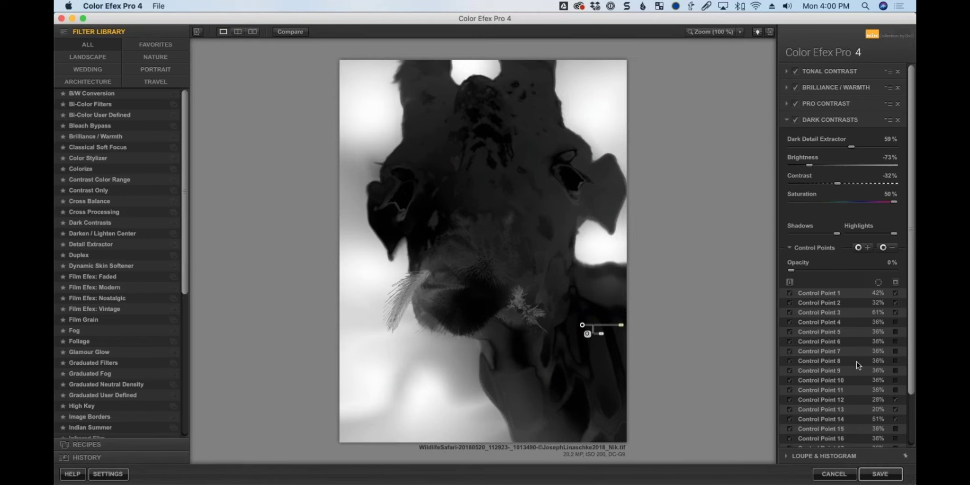
Hide all control point masks, set the Dark Contrasts brightness to -15%, and save the finished giraffe image.
click(894, 282)
click(894, 282)
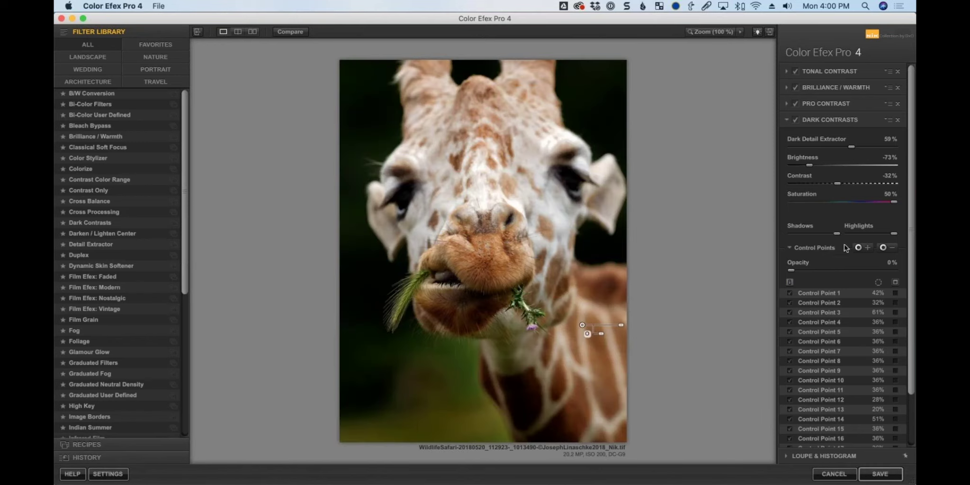
drag(808, 165, 850, 168)
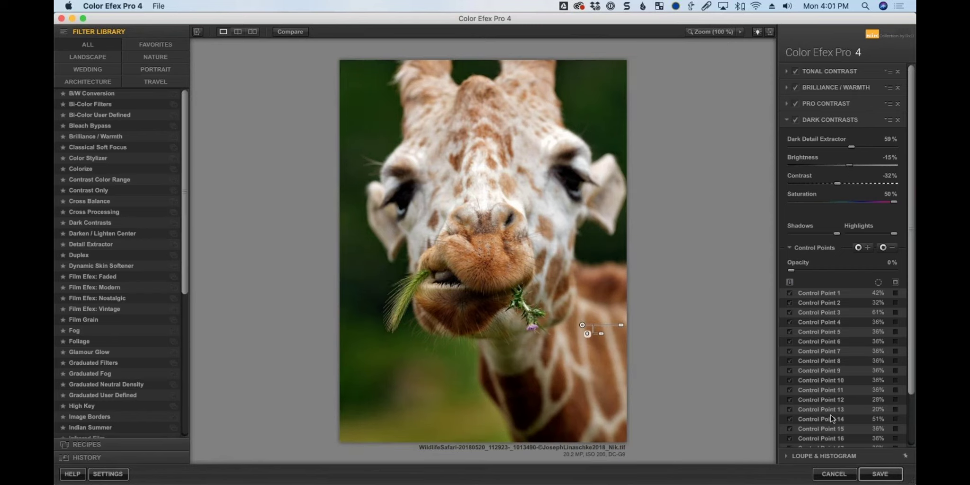
click(877, 473)
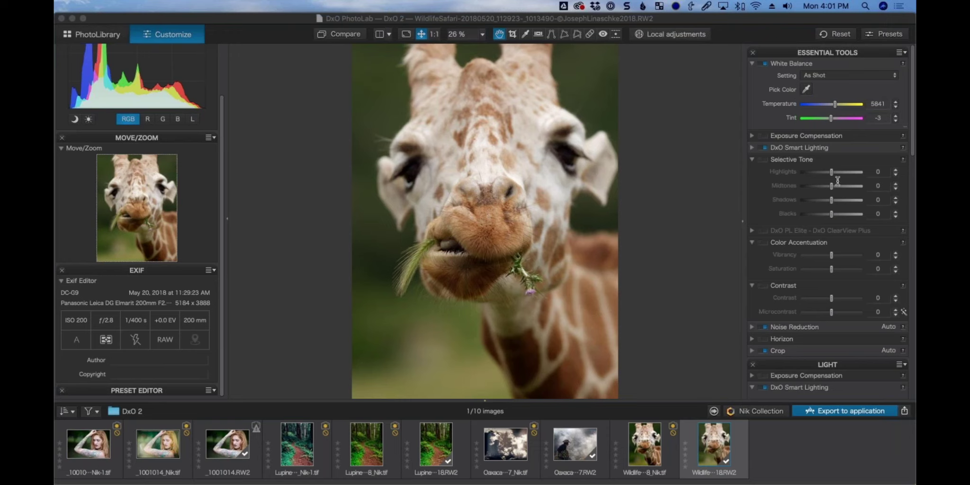
Compare the Nik-edited giraffe TIFF with the original RW2 file in DxO PhotoLab.
click(681, 453)
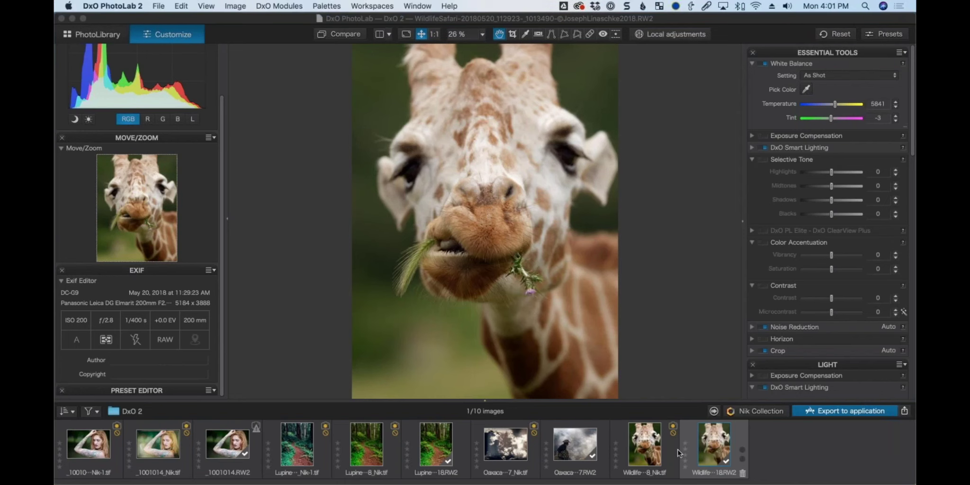
click(650, 447)
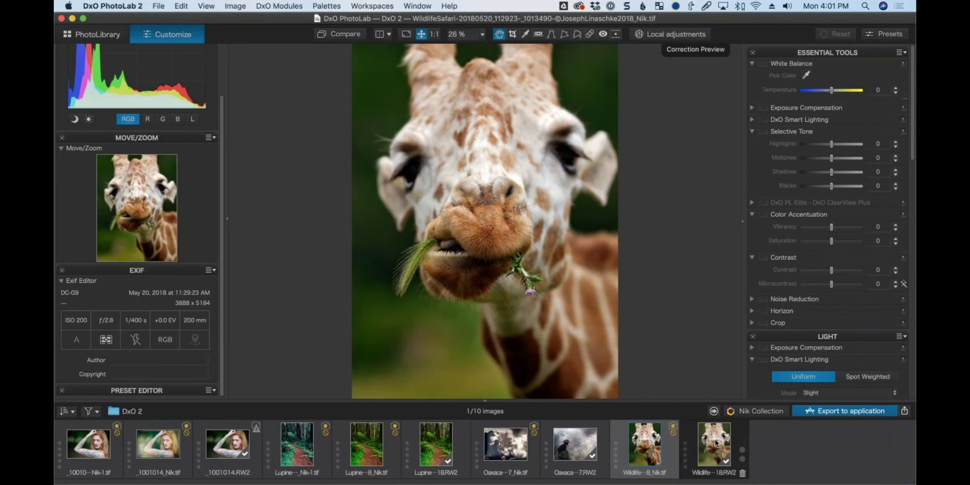
click(715, 442)
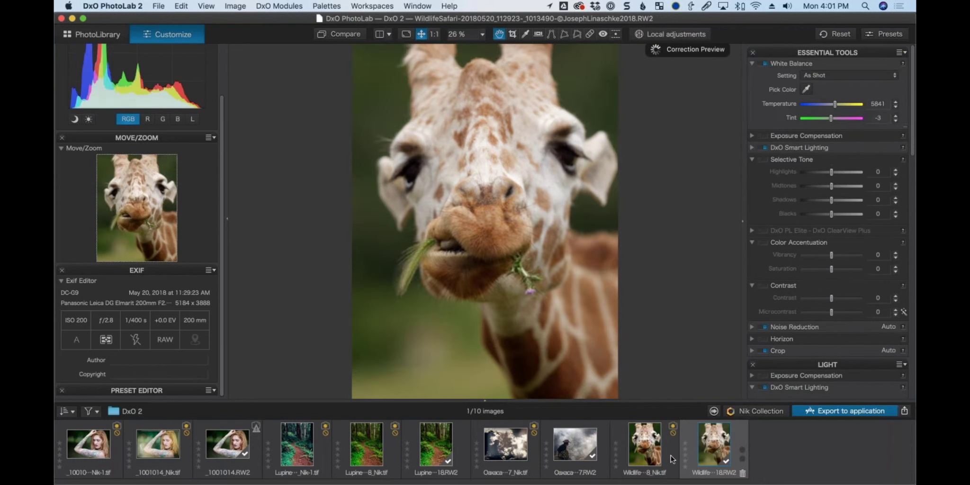
key(Left)
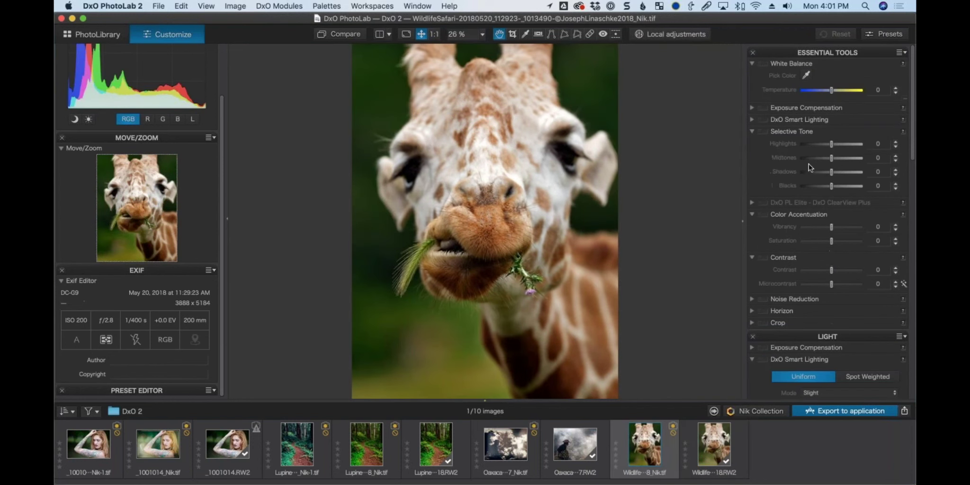